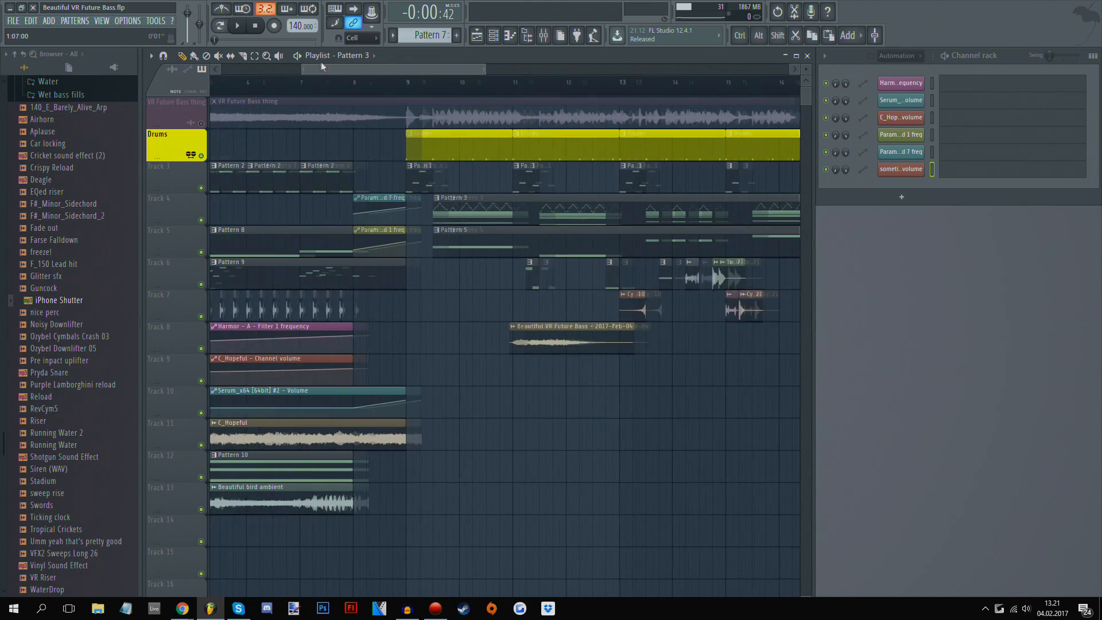
# Step: Solo the VR Future Bass thing track in the playlist and start playback from the beginning
pyautogui.scroll(-3, 224, 83)
pyautogui.scroll(2, 225, 83)
pyautogui.scroll(1, 224, 84)
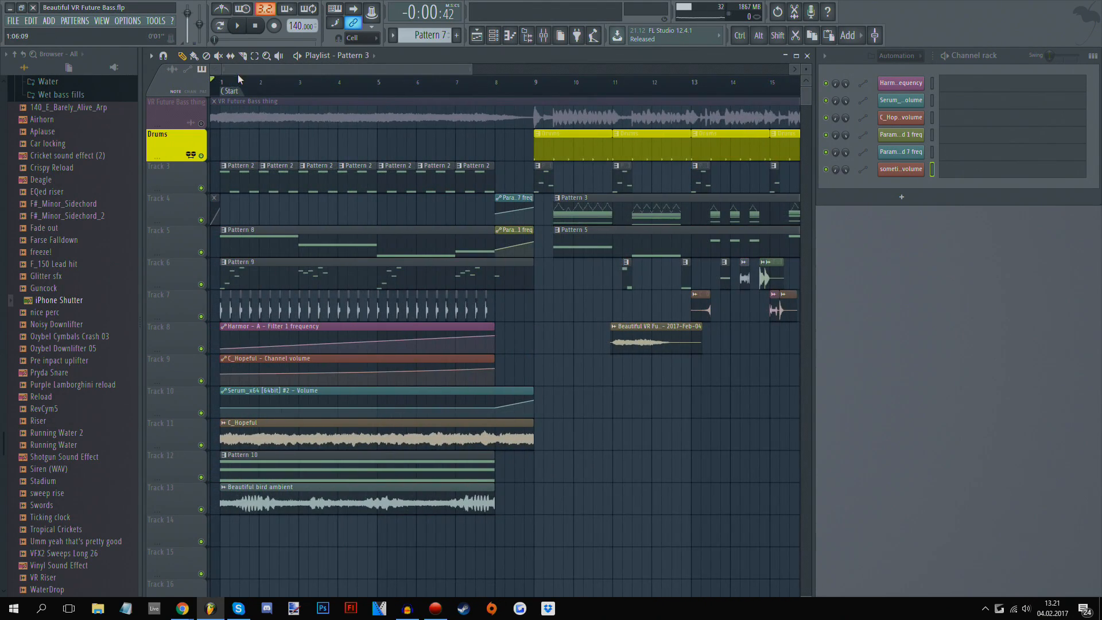
pyautogui.scroll(3, 221, 84)
pyautogui.scroll(-3, 218, 84)
pyautogui.scroll(-3, 219, 84)
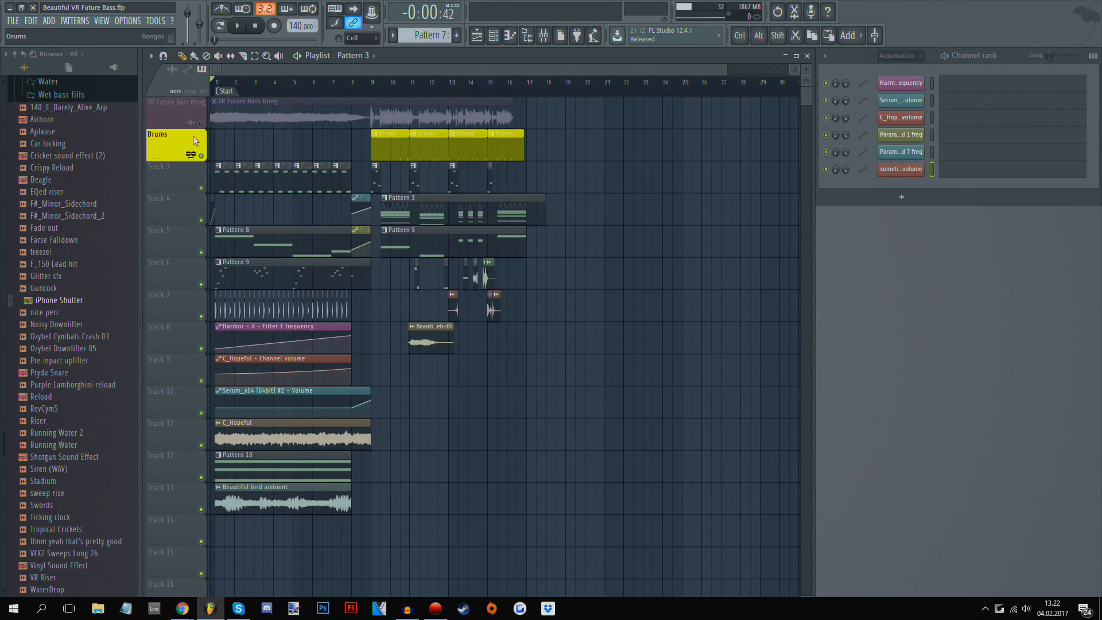
pyautogui.rightClick(202, 126)
pyautogui.press('space')
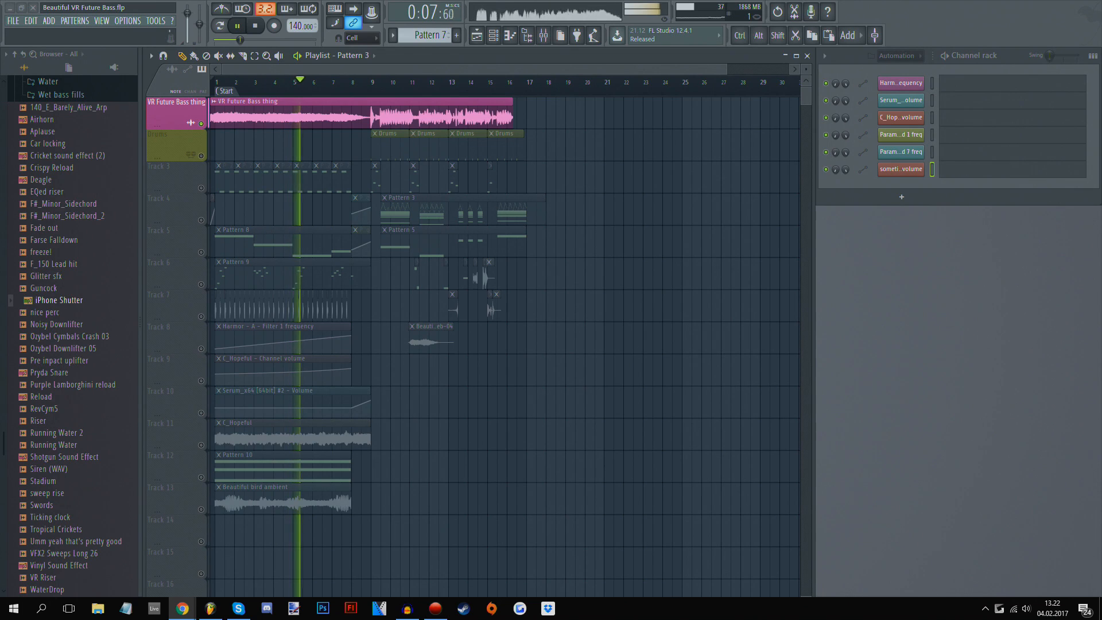
# Step: Listen to the soloed VR Future Bass thing track through the drop, collapse the browser folders meanwhile, and stop playback
pyautogui.scroll(3, 282, 93)
pyautogui.moveTo(302, 69); pyautogui.dragTo(276, 72)
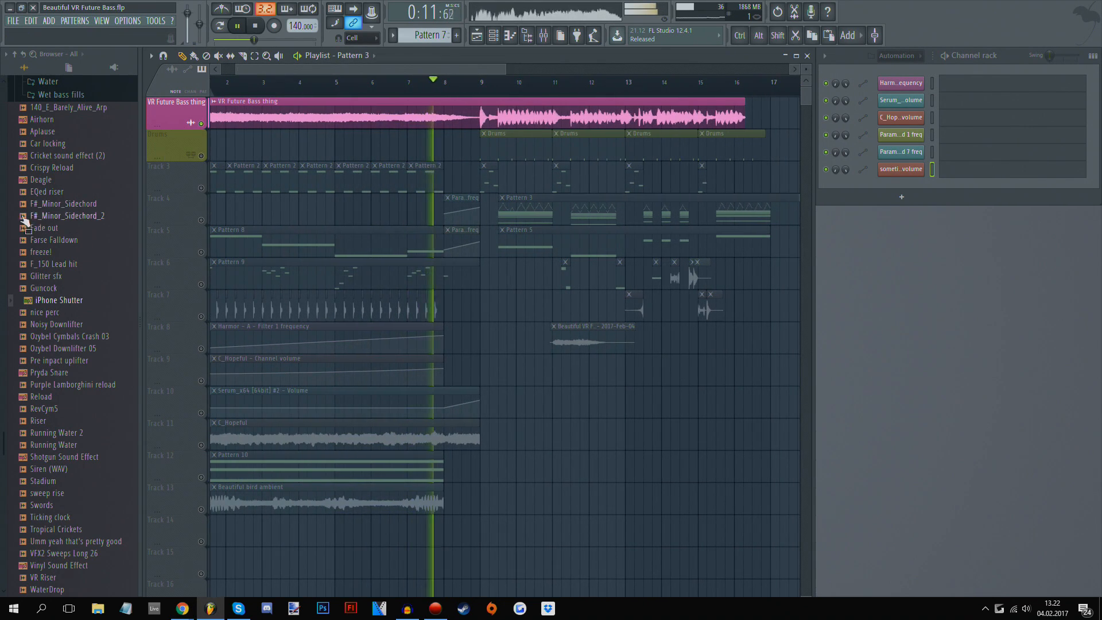
pyautogui.scroll(10, 24, 216)
pyautogui.click(15, 54)
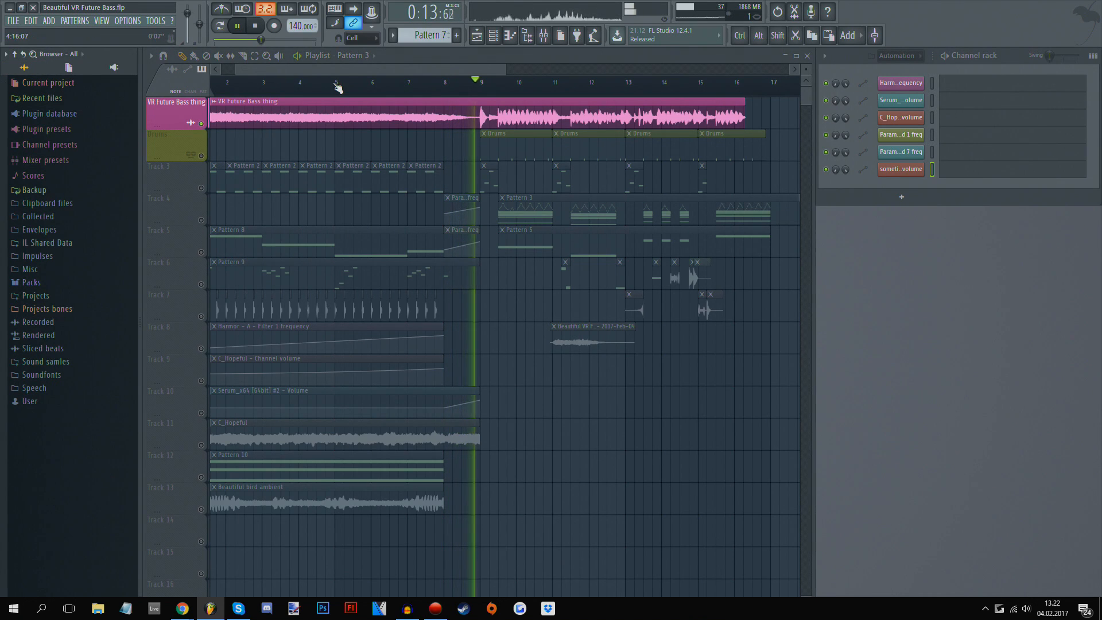
pyautogui.scroll(-2, 339, 72)
pyautogui.scroll(-1, 339, 72)
pyautogui.scroll(2, 365, 68)
pyautogui.scroll(-1, 364, 68)
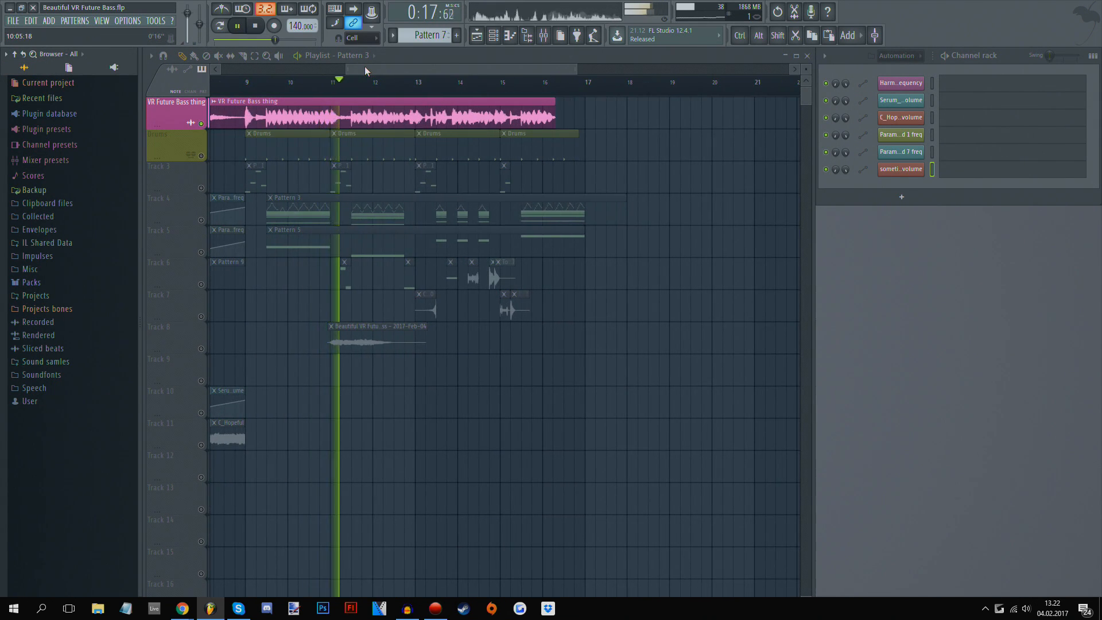
pyautogui.scroll(-1, 365, 69)
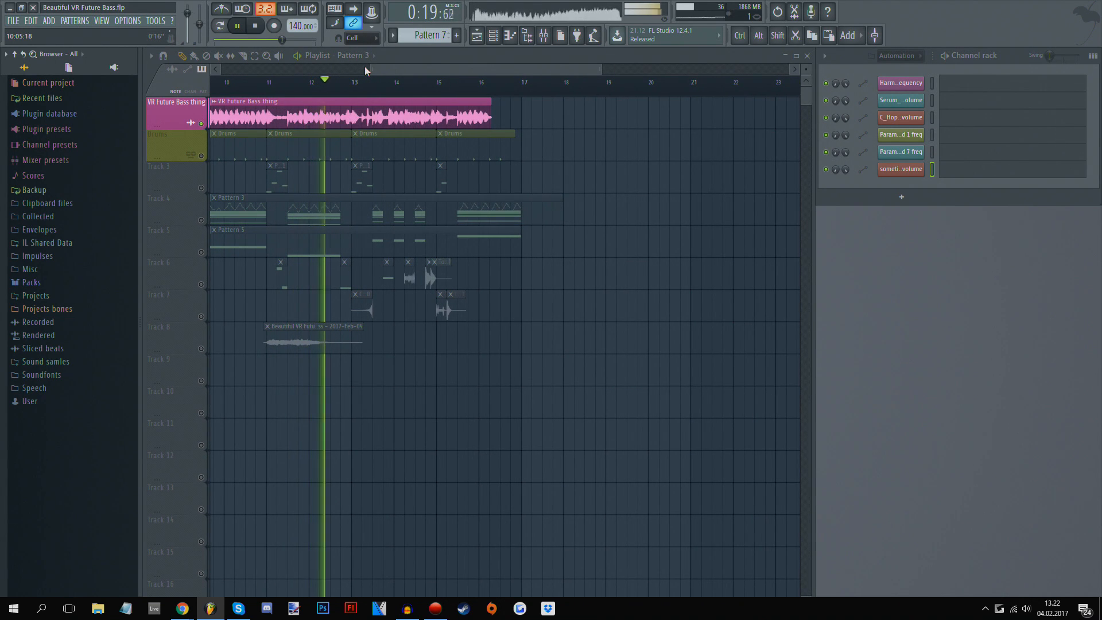
pyautogui.scroll(1, 370, 84)
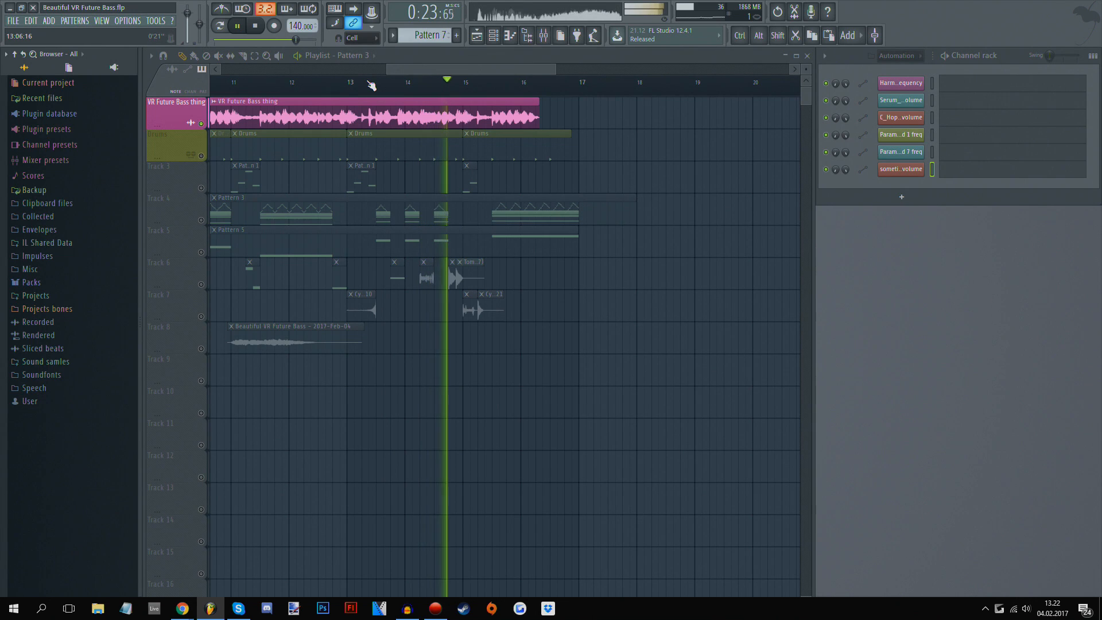
pyautogui.scroll(-3, 371, 86)
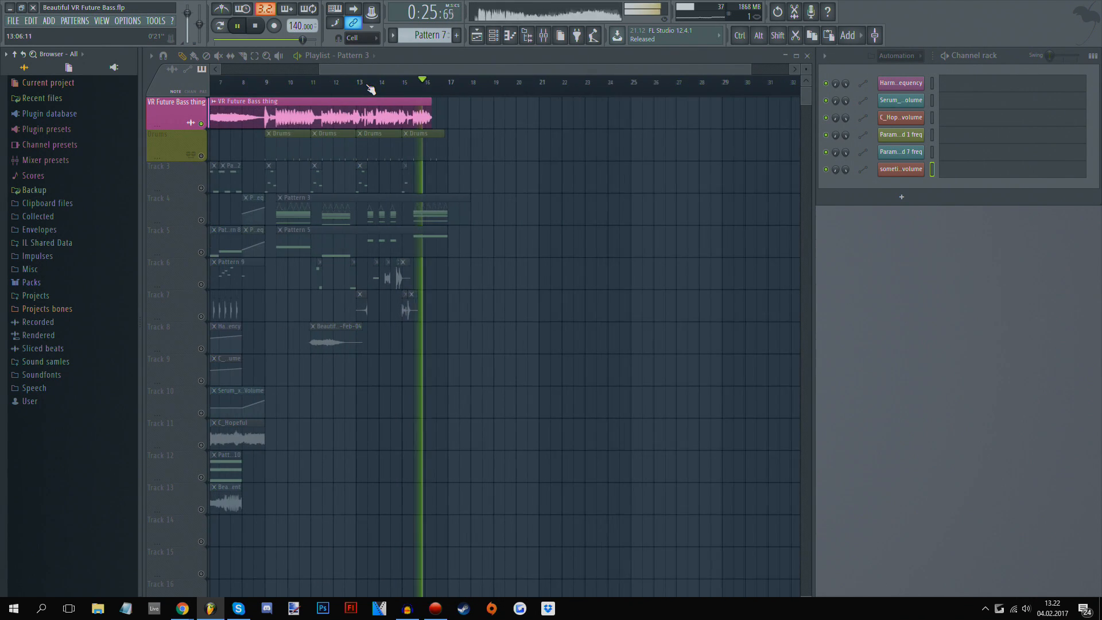
pyautogui.press('space')
# Step: Unsolo the VR Future Bass thing track, leaving it muted and all the other playlist tracks active
pyautogui.scroll(1, 371, 89)
pyautogui.scroll(-3, 371, 89)
pyautogui.rightClick(201, 123)
pyautogui.click(202, 123)
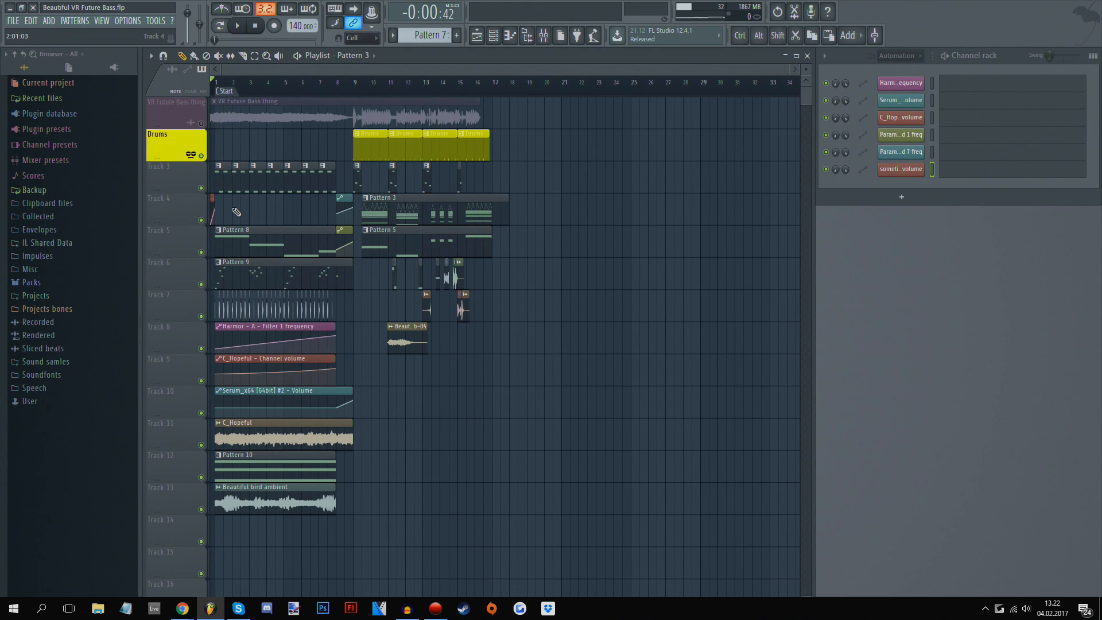
# Step: Play the arrangement without the reference track from the start through the drop and stop playback
pyautogui.press('space')
pyautogui.scroll(3, 240, 71)
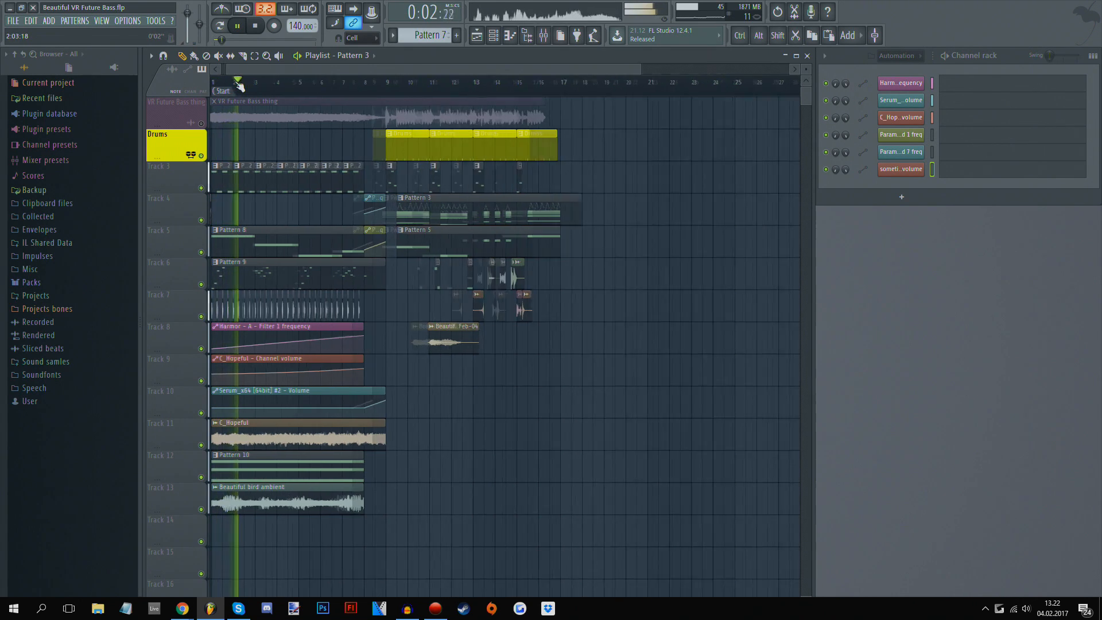
pyautogui.moveTo(240, 70); pyautogui.dragTo(300, 115)
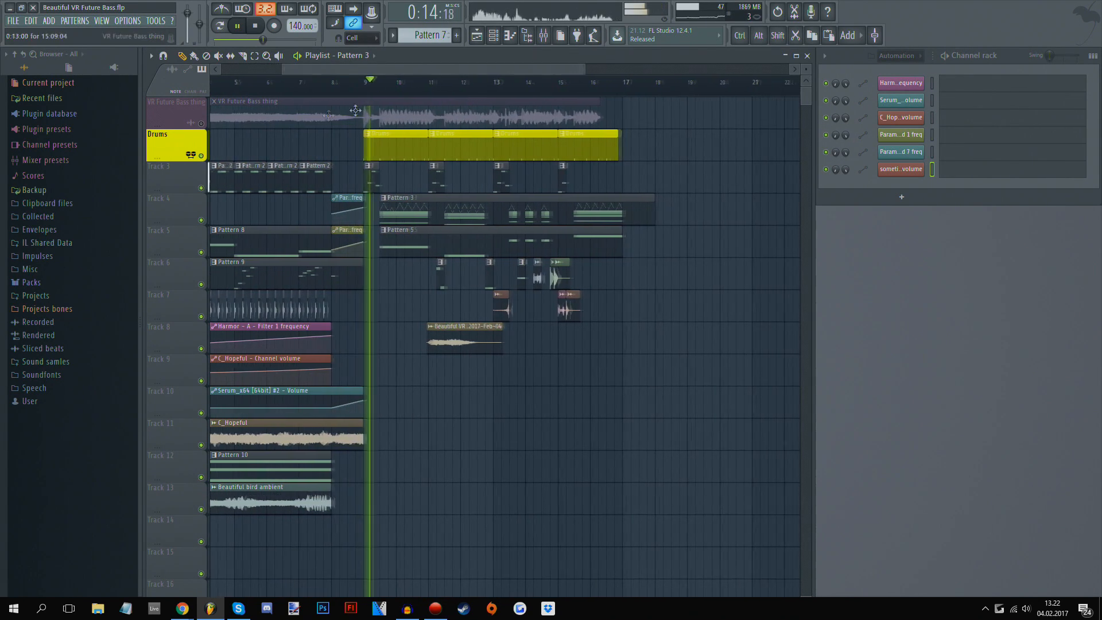
pyautogui.scroll(4, 448, 86)
pyautogui.moveTo(439, 71); pyautogui.dragTo(415, 68)
pyautogui.scroll(-2, 440, 84)
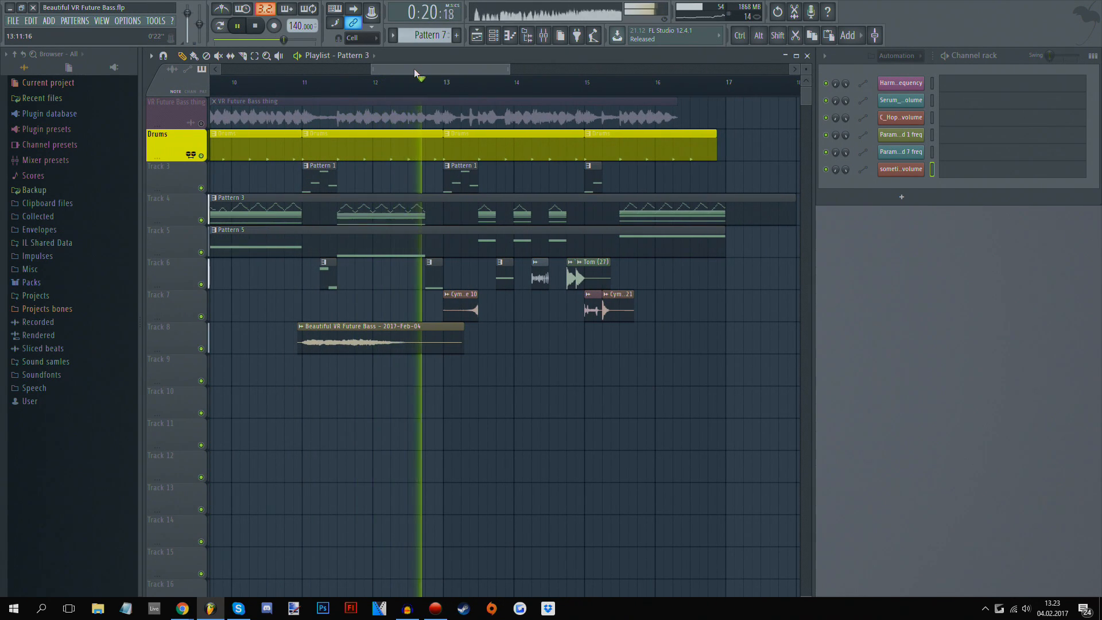
pyautogui.moveTo(414, 68); pyautogui.dragTo(505, 81)
pyautogui.press('space')
# Step: Move the song position to the start of the Pattern 3 clip on Track 4 and make Pattern 3 active
pyautogui.scroll(-4, 507, 85)
pyautogui.scroll(7, 382, 86)
pyautogui.scroll(4, 509, 92)
pyautogui.scroll(-3, 508, 91)
pyautogui.scroll(3, 507, 91)
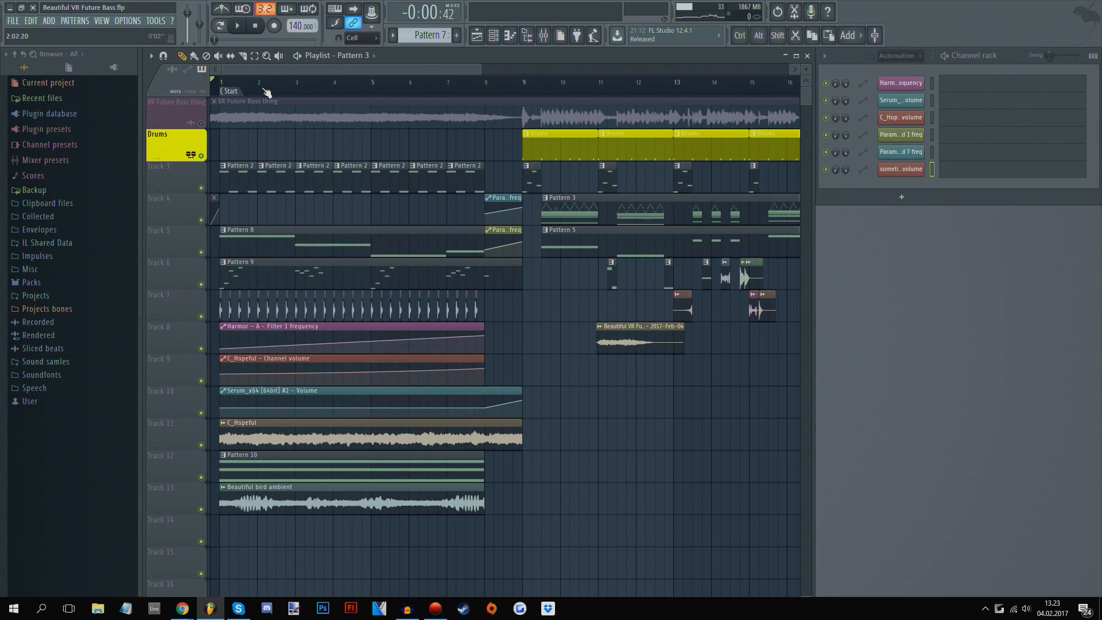
pyautogui.scroll(-3, 269, 87)
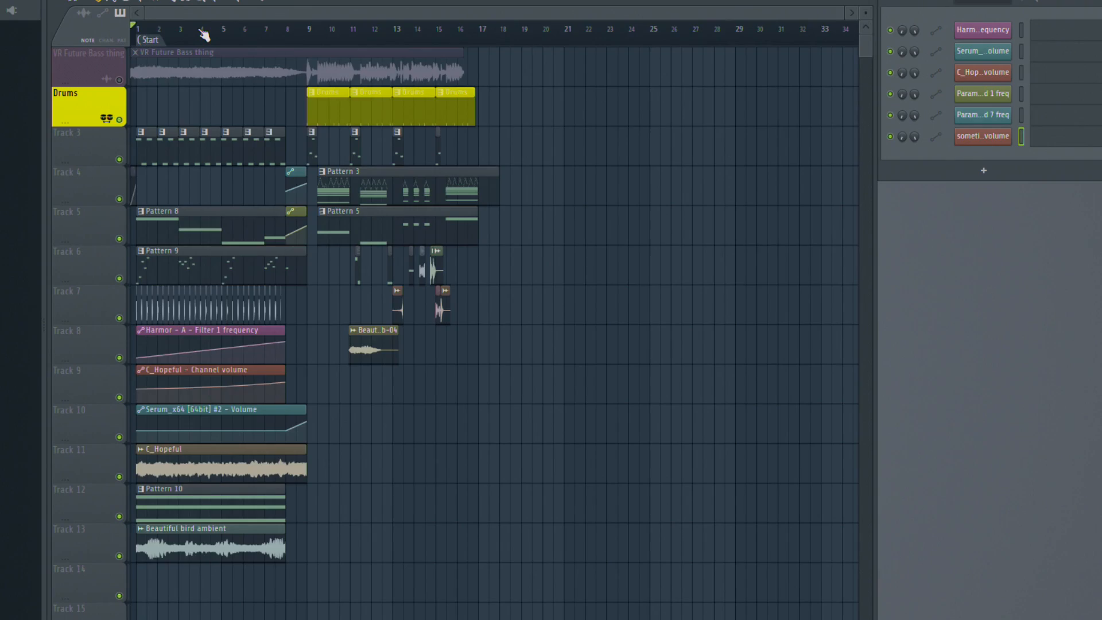
pyautogui.scroll(4, 269, 87)
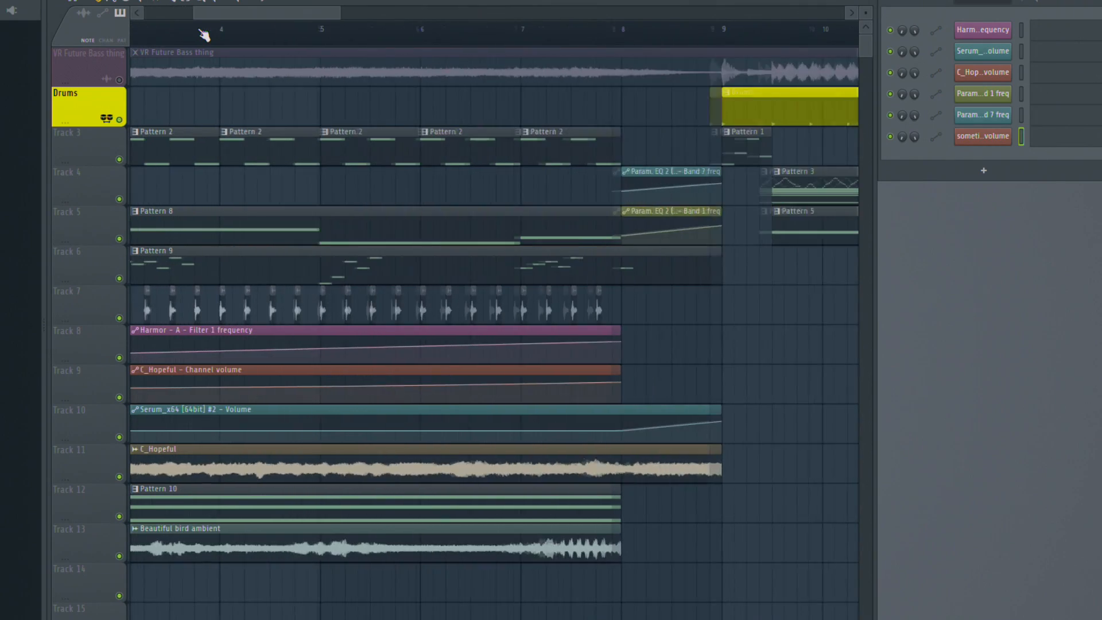
pyautogui.scroll(-3, 269, 87)
pyautogui.moveTo(381, 81); pyautogui.dragTo(403, 82)
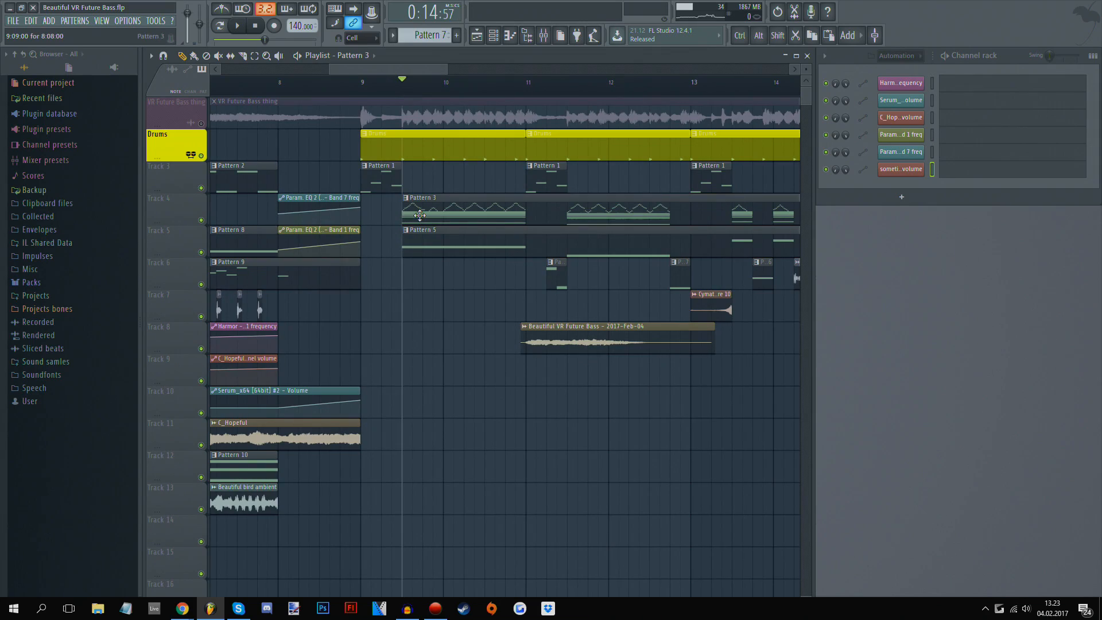
pyautogui.click(419, 214)
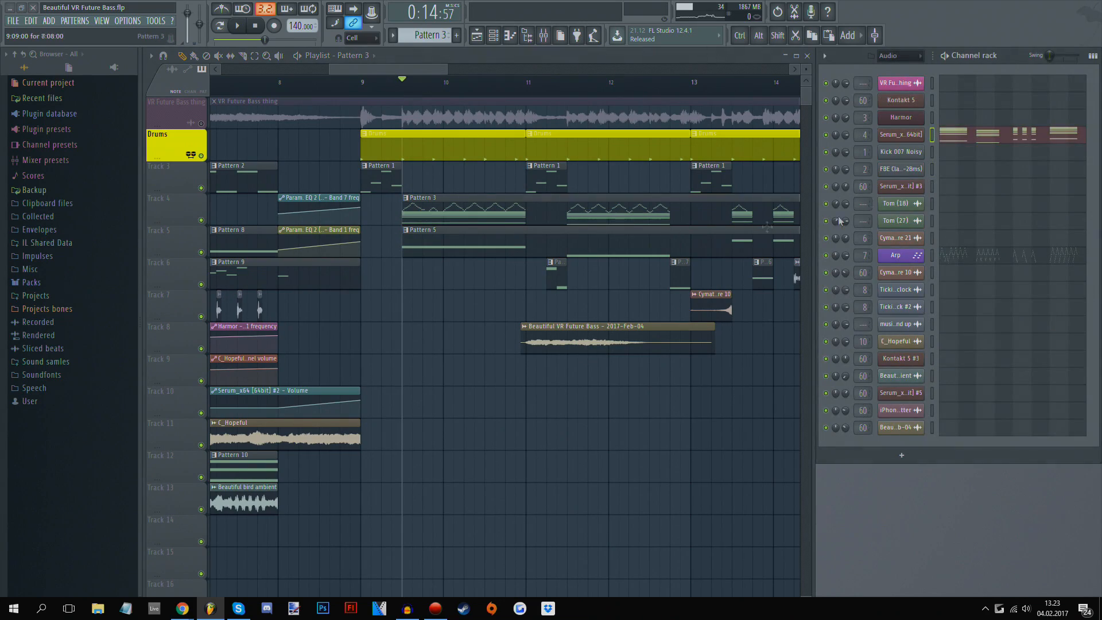
# Step: Open the Serum_x64 channel on mixer track 4 and inspect its oscillator and FX pages
pyautogui.click(909, 139)
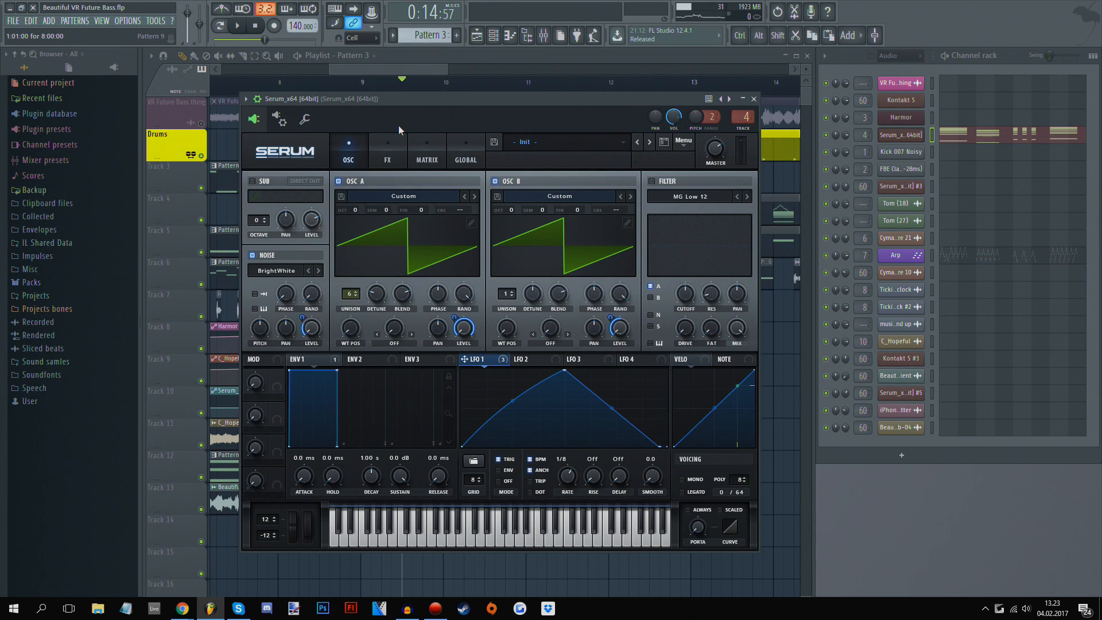
pyautogui.click(380, 158)
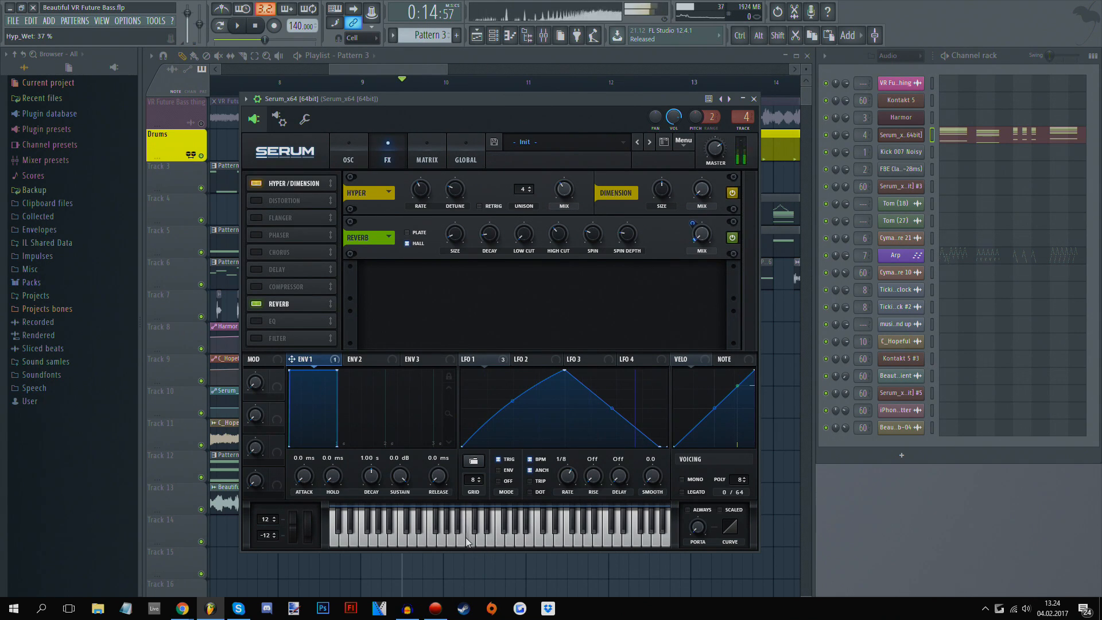
pyautogui.moveTo(531, 122); pyautogui.dragTo(515, 104)
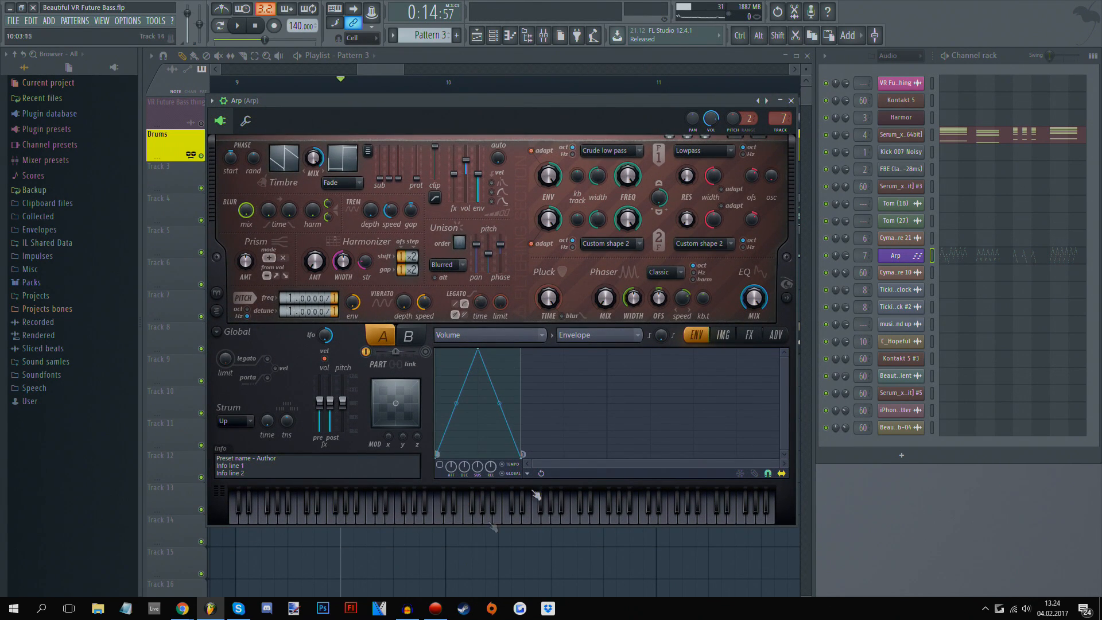
# Step: Replace the Arp channel's Harmor instrument with 3x Osc and place its window over the middle of the playlist
pyautogui.moveTo(322, 102)
pyautogui.mouseDown()
pyautogui.moveTo(332, 102)
pyautogui.moveTo(326, 174)
pyautogui.moveTo(312, 107)
pyautogui.mouseUp()
pyautogui.rightClick(902, 260)
pyautogui.moveTo(899, 330)
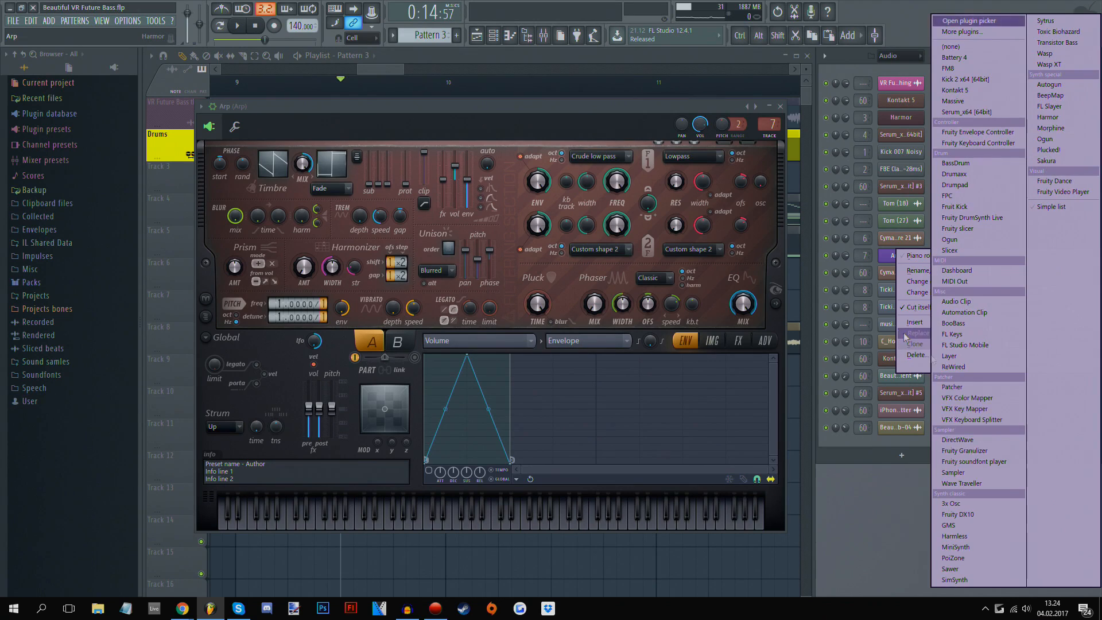
pyautogui.click(980, 502)
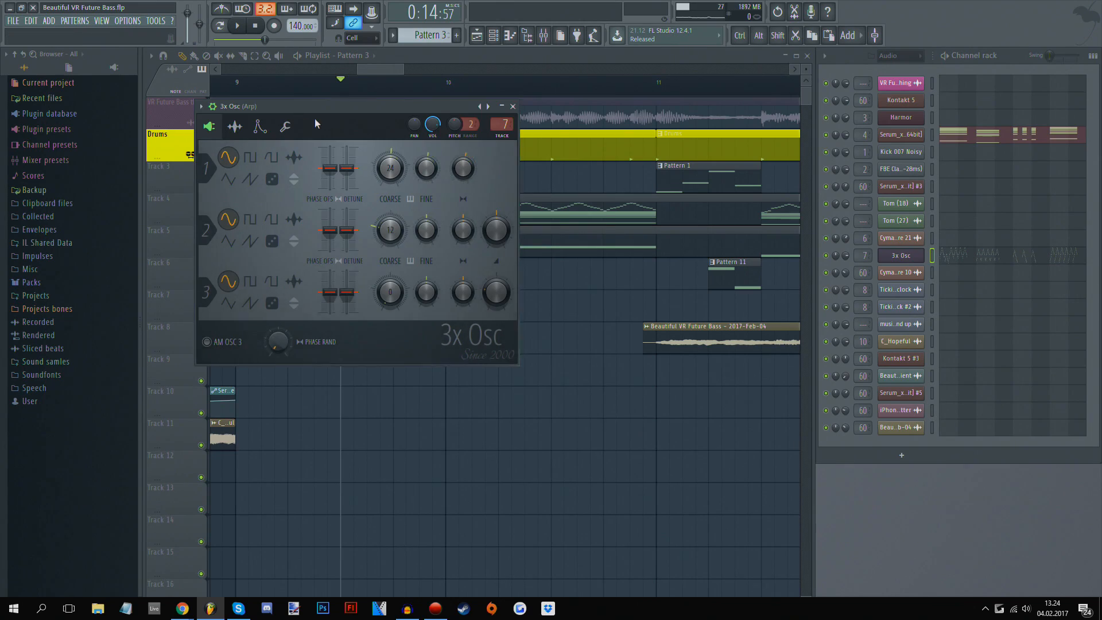
pyautogui.moveTo(315, 119); pyautogui.dragTo(436, 195)
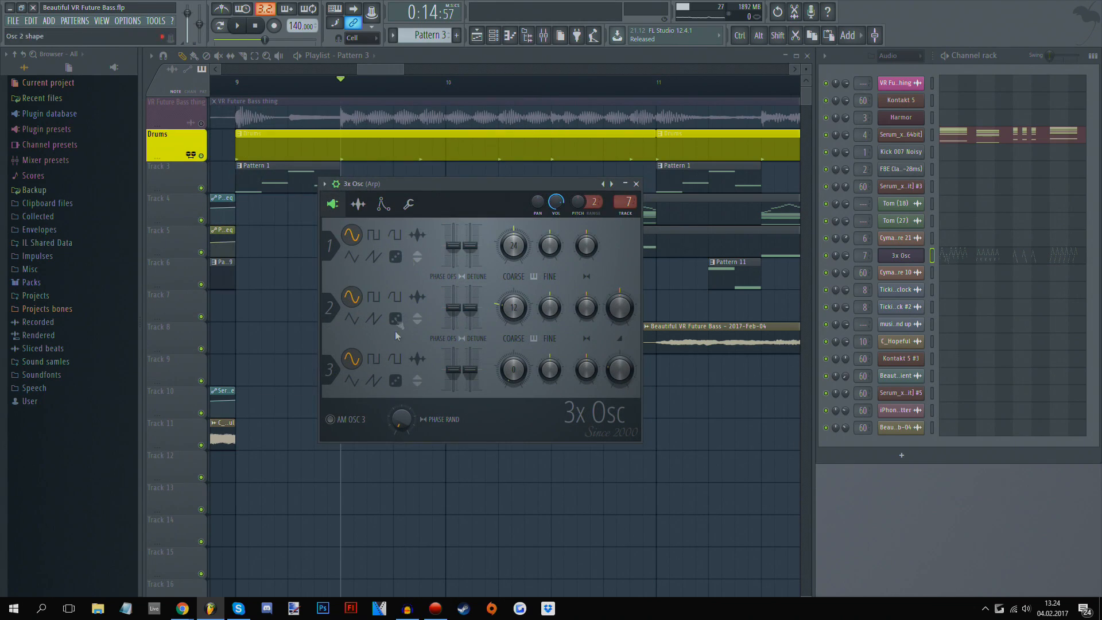
# Step: Inspect the 3x Osc channel's miscellaneous settings and audition its sound
pyautogui.click(409, 205)
pyautogui.click(334, 205)
pyautogui.click(407, 206)
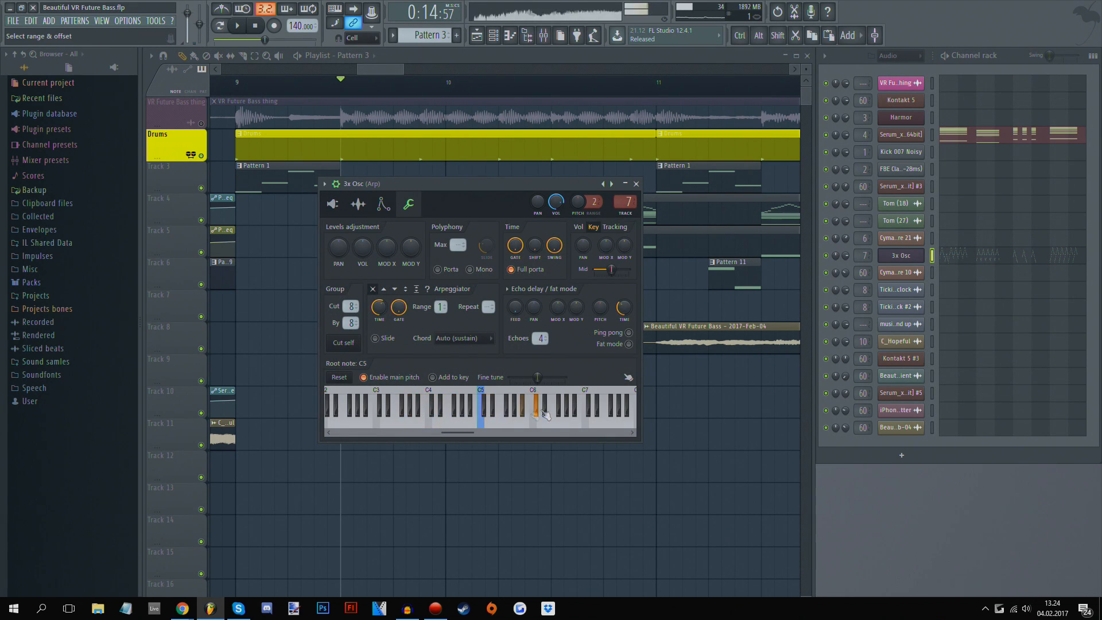
pyautogui.rightClick(574, 473)
pyautogui.press('space')
pyautogui.press('space')
# Step: Set 3x Osc oscillator 1 to a square wave with coarse pitch 12, preview it in playback, and close the instrument
pyautogui.click(902, 256)
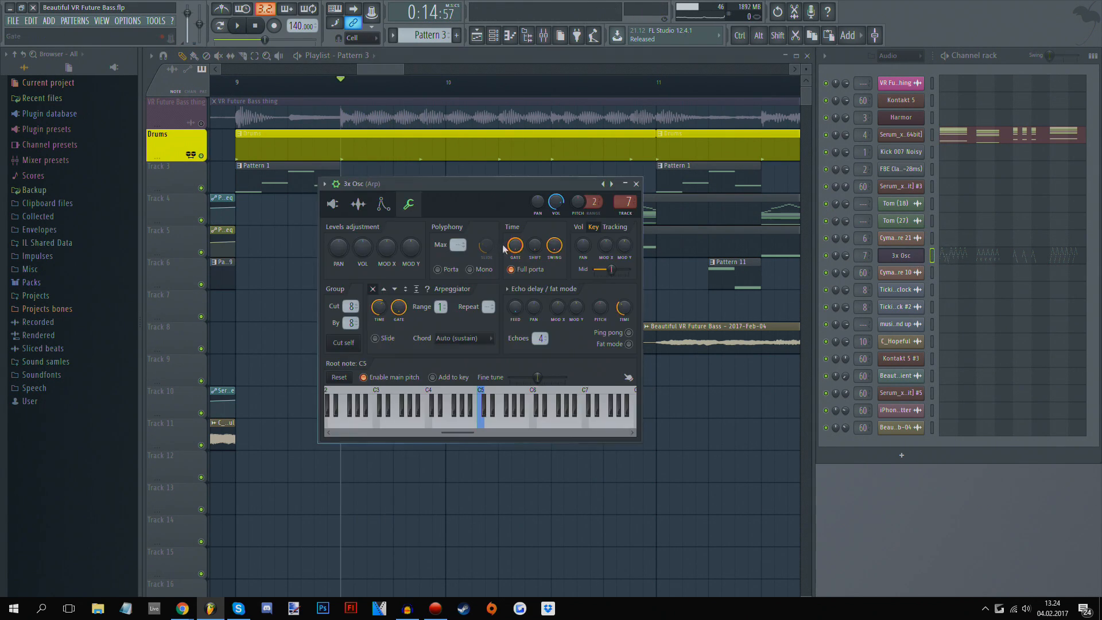
pyautogui.click(331, 208)
pyautogui.press('space')
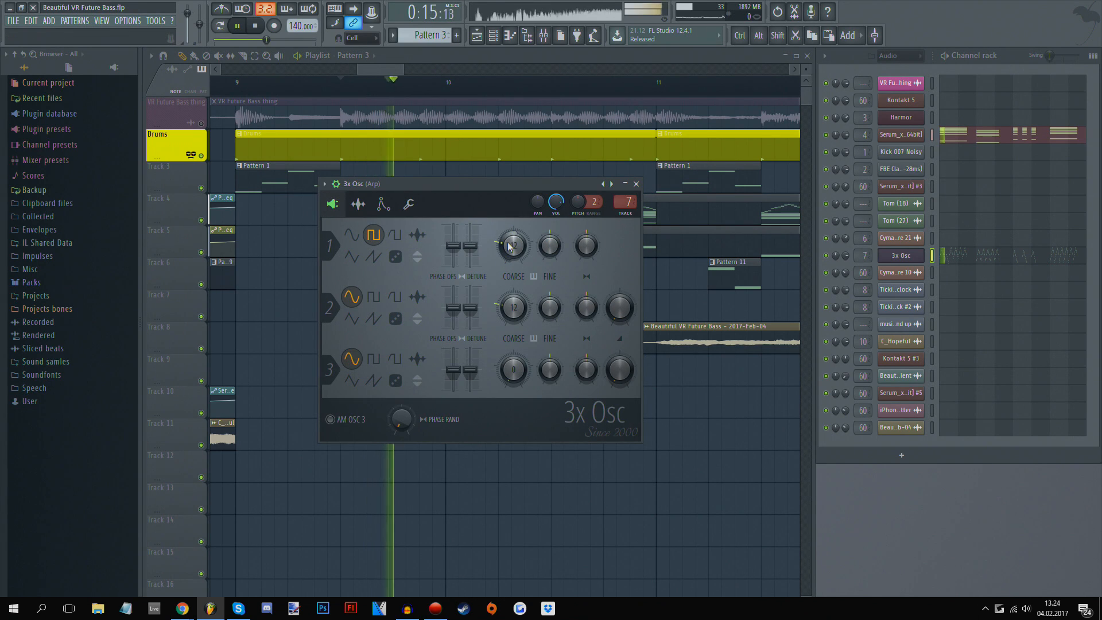
pyautogui.press('space')
pyautogui.click(636, 184)
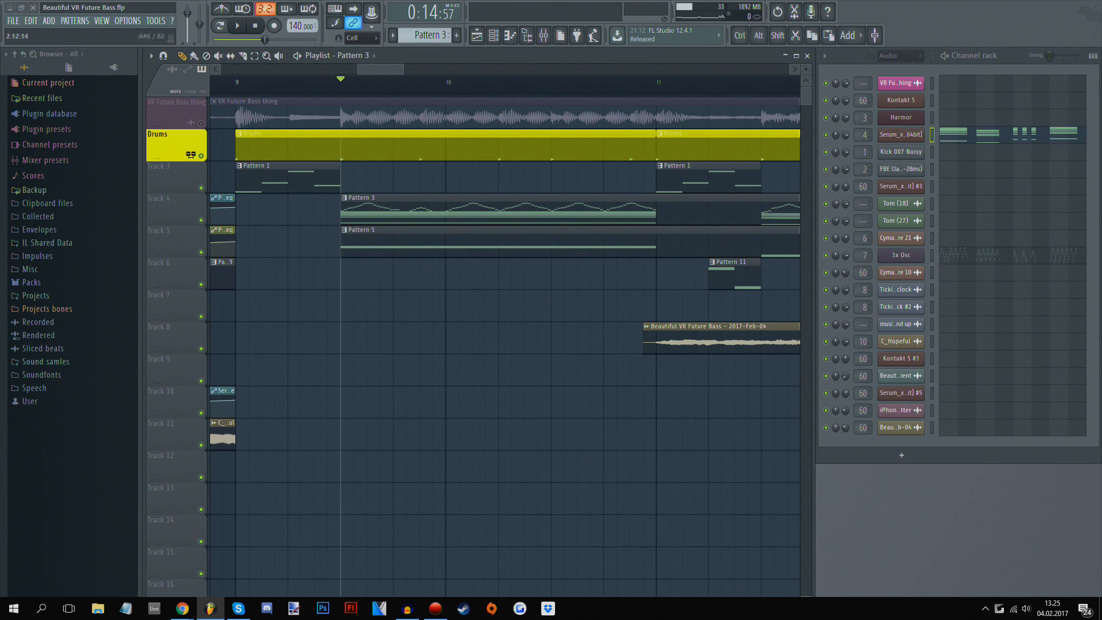
# Step: Examine the Serum_x64 chord notes of Pattern 3 in the piano roll and close it
pyautogui.click(964, 135)
pyautogui.scroll(-8, 475, 125)
pyautogui.scroll(-4, 470, 105)
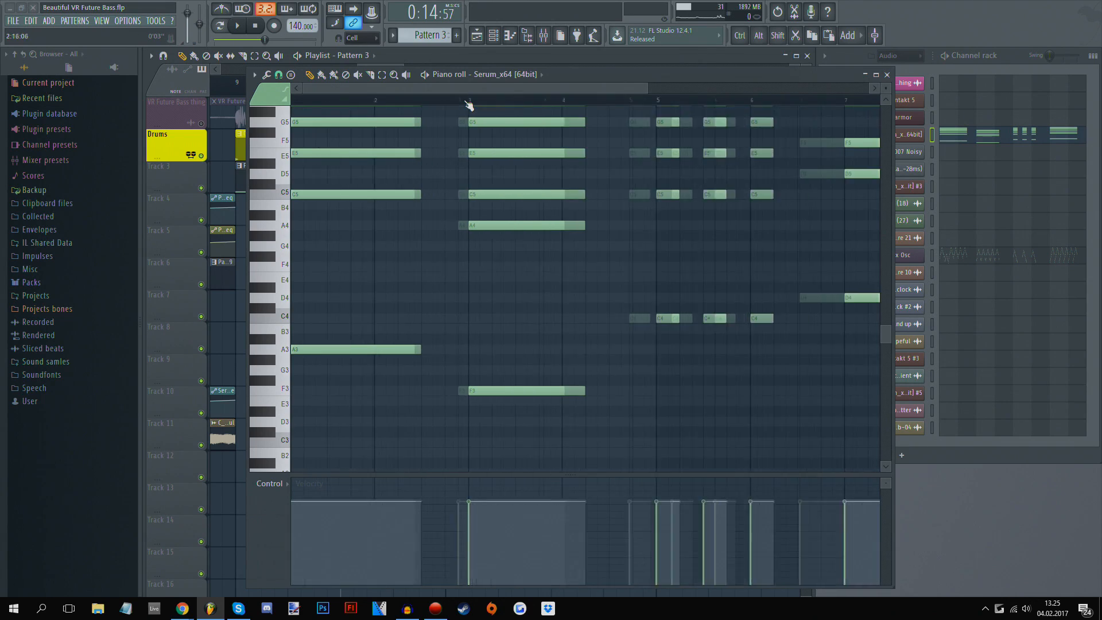
pyautogui.scroll(1, 429, 142)
pyautogui.scroll(2, 429, 142)
pyautogui.moveTo(886, 89); pyautogui.dragTo(886, 84)
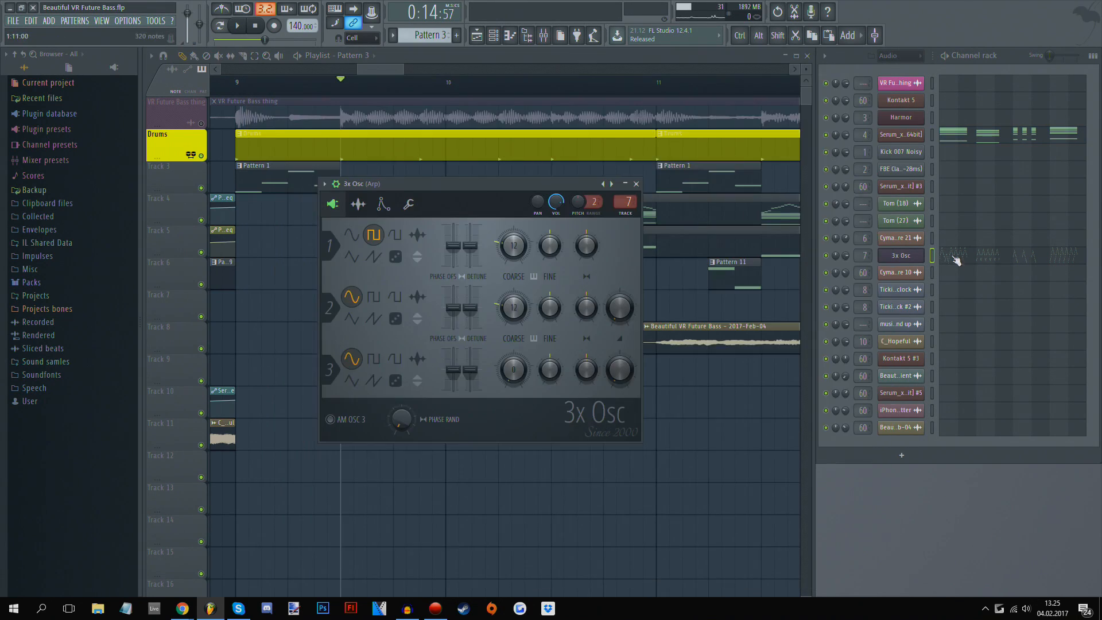
# Step: Examine the 3x Osc arpeggio notes of Pattern 3 in the piano roll
pyautogui.click(956, 260)
pyautogui.scroll(5, 770, 226)
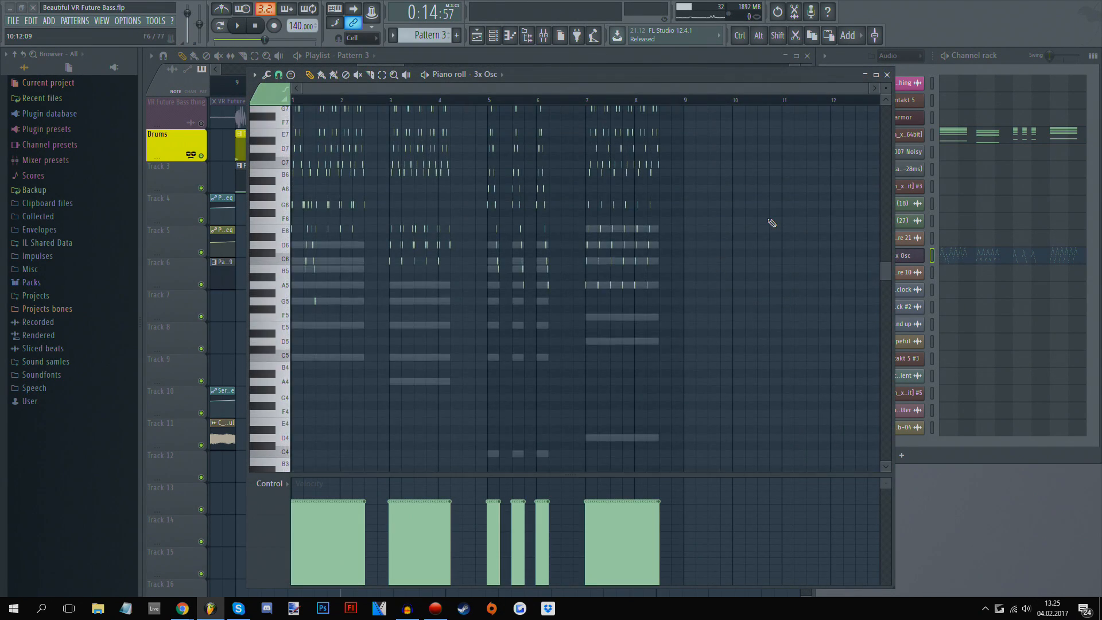
pyautogui.scroll(2, 772, 222)
pyautogui.scroll(8, 606, 102)
pyautogui.click(358, 100)
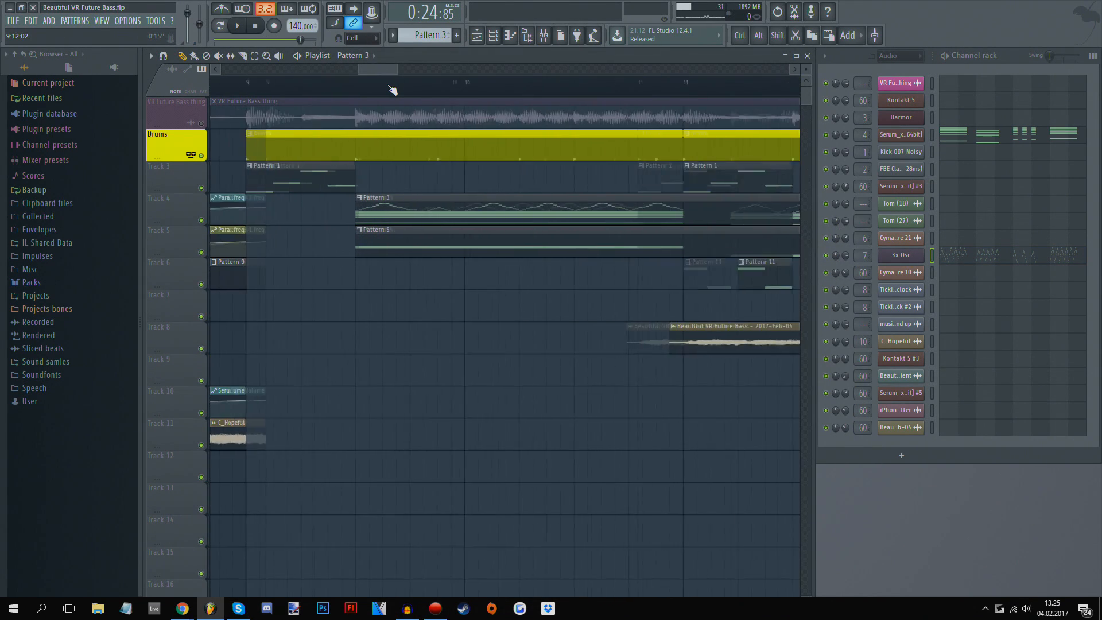
# Step: Select a short playlist time range starting at bar 10 and solo the VR Future Bass thing track
pyautogui.scroll(3, 390, 88)
pyautogui.moveTo(390, 87); pyautogui.dragTo(448, 89)
pyautogui.moveTo(733, 102)
pyautogui.mouseDown()
pyautogui.moveTo(856, 115)
pyautogui.moveTo(461, 107)
pyautogui.moveTo(503, 86)
pyautogui.mouseUp()
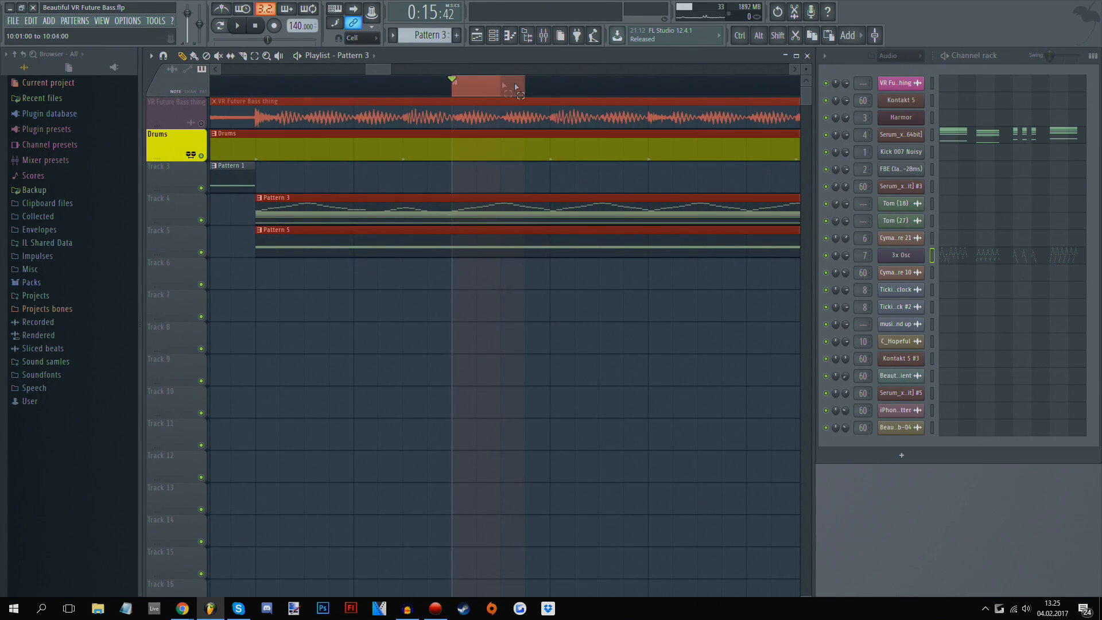
pyautogui.scroll(3, 547, 92)
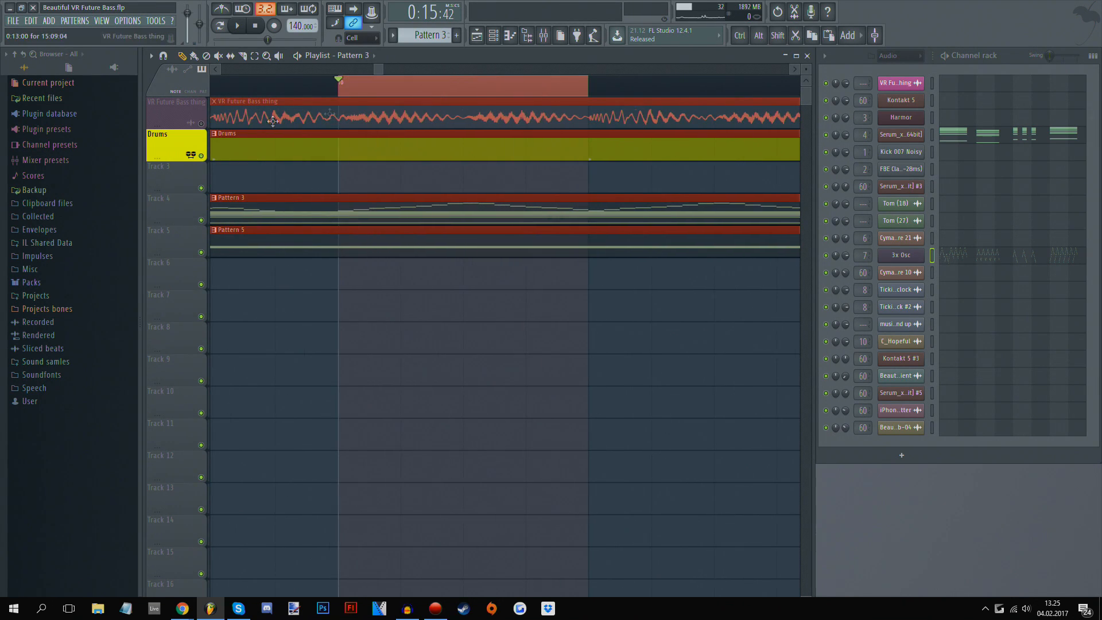
pyautogui.rightClick(201, 124)
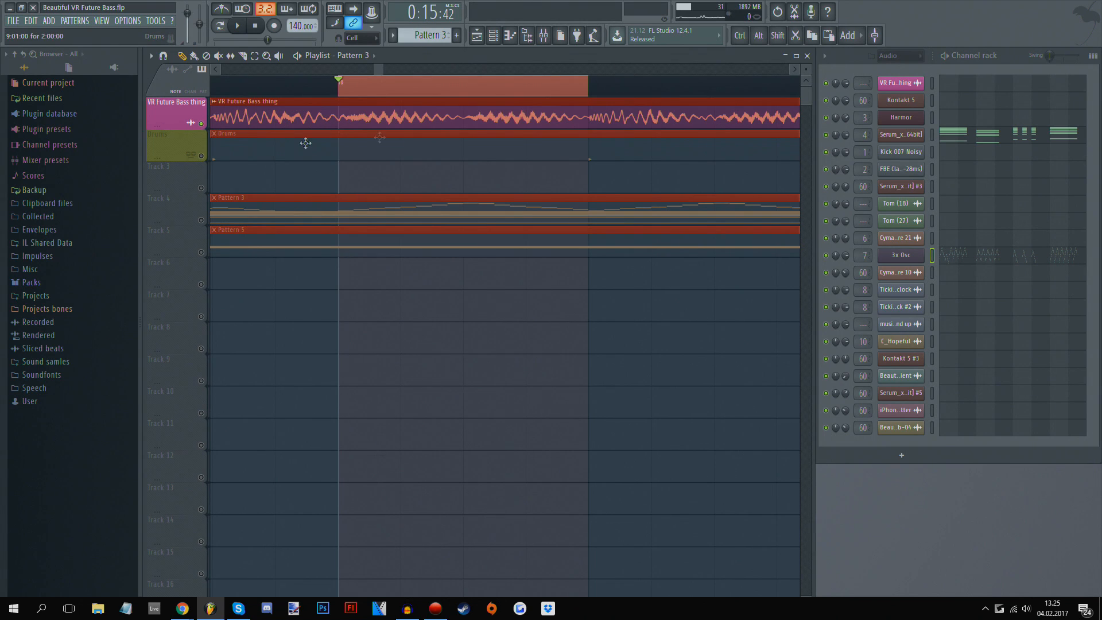
# Step: Set the snap to 1/4 step and audition a very short looped slice of the reference audio just after bar 10
pyautogui.keyDown('ctrl'); pyautogui.click(453, 284); pyautogui.keyUp('ctrl')
pyautogui.click(367, 38)
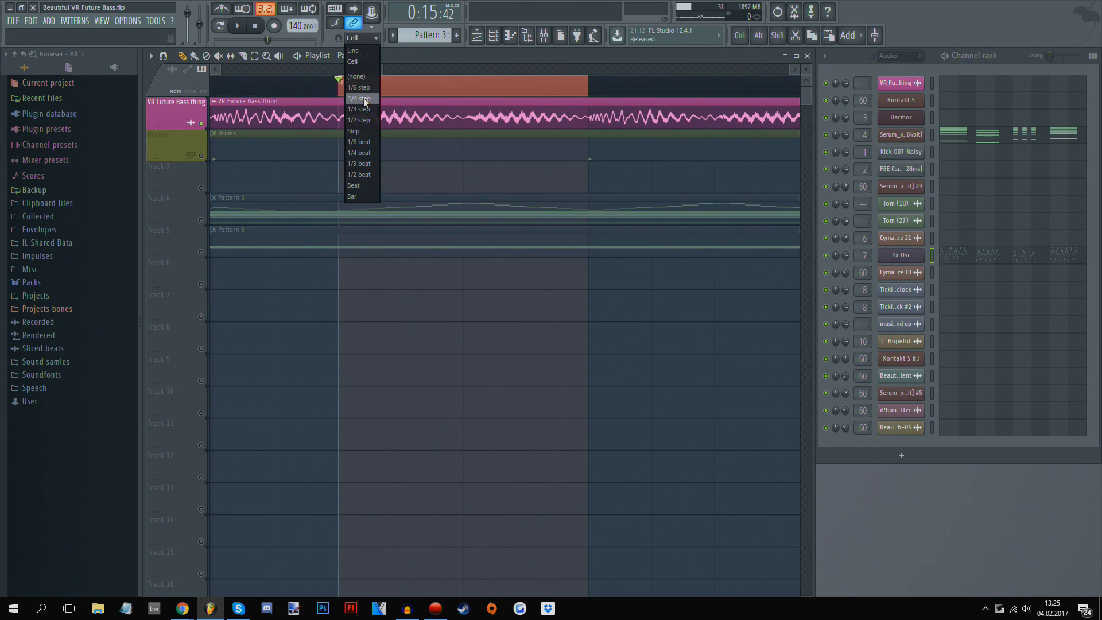
pyautogui.click(363, 97)
pyautogui.scroll(2, 369, 91)
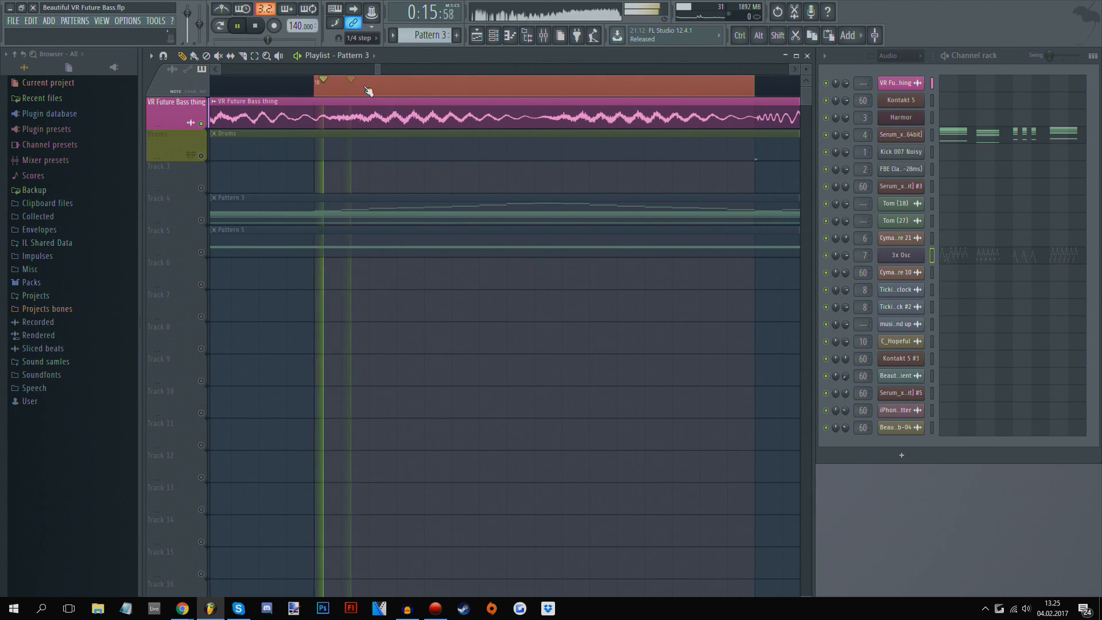
pyautogui.scroll(-1, 370, 90)
pyautogui.scroll(2, 384, 89)
pyautogui.moveTo(399, 88); pyautogui.dragTo(416, 88)
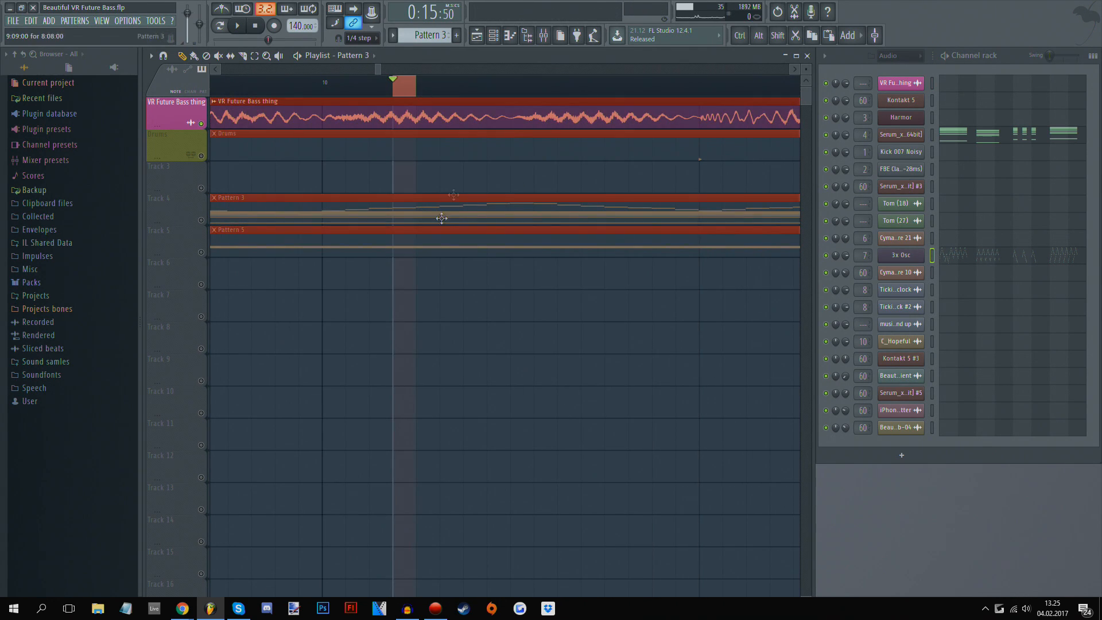
pyautogui.moveTo(431, 90)
pyautogui.mouseDown()
pyautogui.moveTo(450, 89)
pyautogui.moveTo(418, 91)
pyautogui.mouseUp()
pyautogui.press('space')
pyautogui.press('space')
pyautogui.press('space')
pyautogui.press('space')
# Step: Audition another short slice of the reference audio further into bar 10 and clear the time selection
pyautogui.moveTo(569, 88); pyautogui.dragTo(615, 90)
pyautogui.press('space')
pyautogui.press('space')
pyautogui.press('space')
pyautogui.press('space')
pyautogui.click(613, 89)
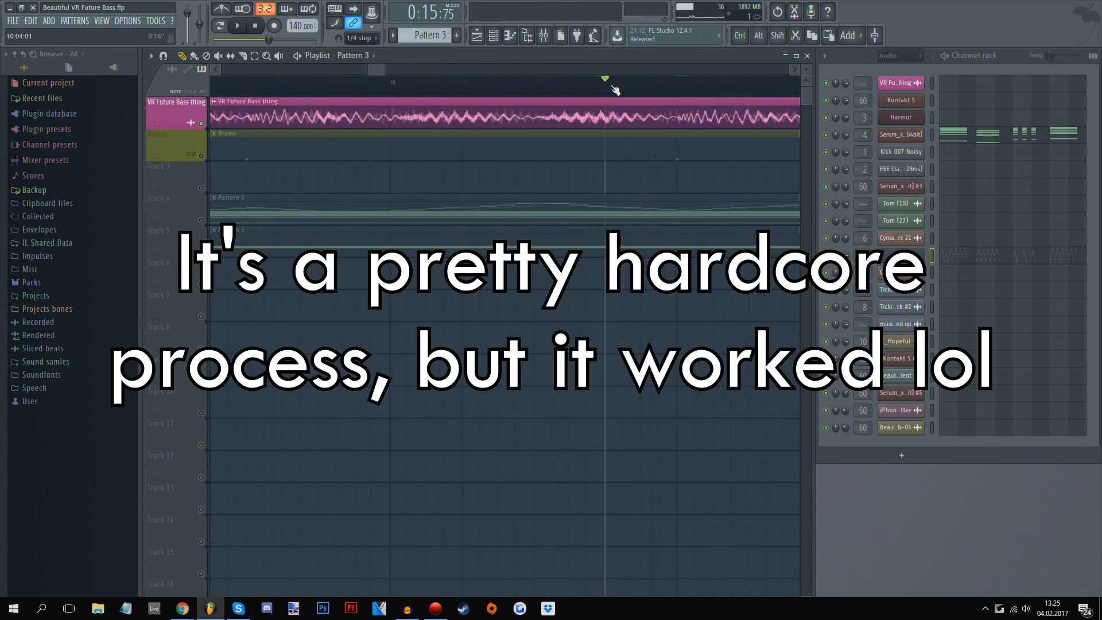
# Step: Solo Track 4, which holds the Pattern 3 clips, in place of the VR Future Bass thing track
pyautogui.scroll(-6, 613, 90)
pyautogui.click(576, 90)
pyautogui.scroll(-2, 574, 87)
pyautogui.scroll(-2, 566, 69)
pyautogui.scroll(-2, 566, 68)
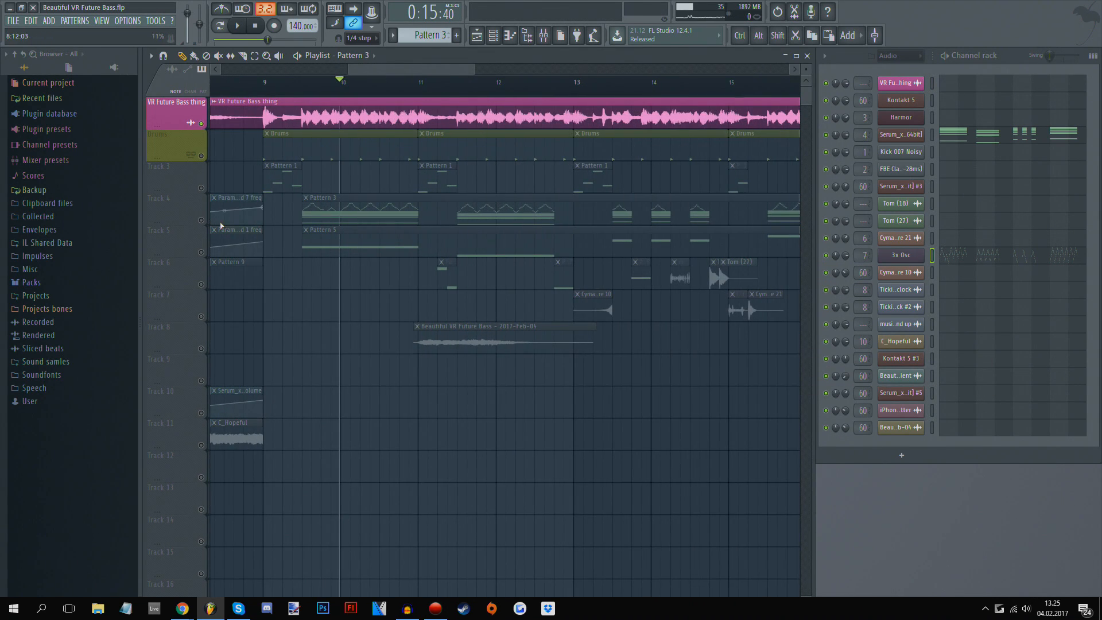
pyautogui.click(188, 228)
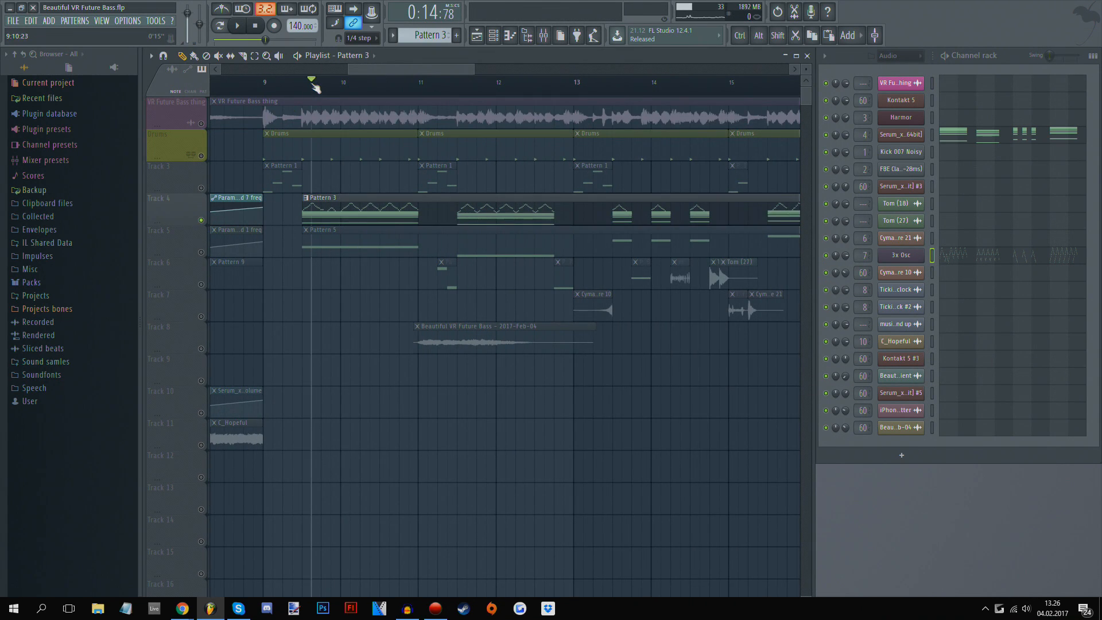
# Step: Set the snap back to Cell and preview Track 4 from the start of the first Pattern 3 clip
pyautogui.scroll(3, 315, 88)
pyautogui.moveTo(314, 87); pyautogui.dragTo(292, 89)
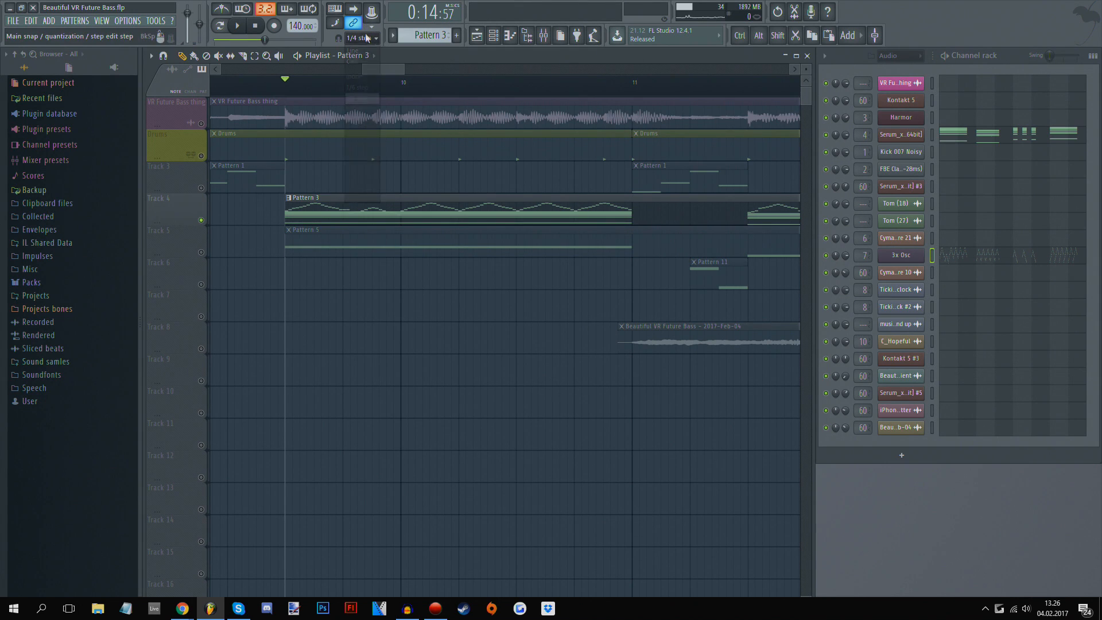
pyautogui.click(359, 61)
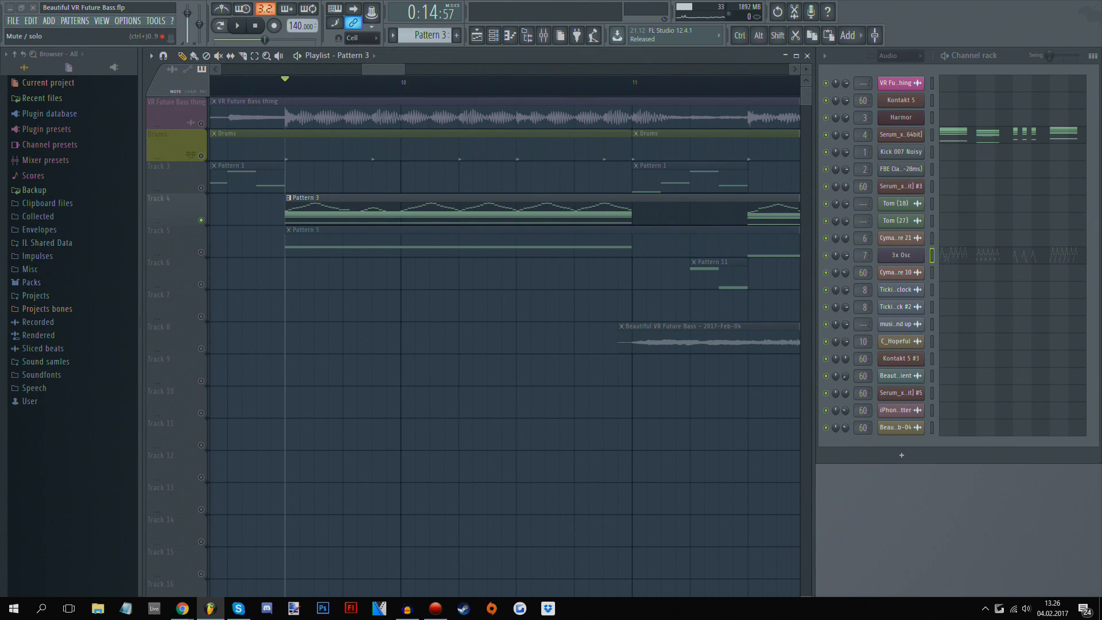
pyautogui.press('space')
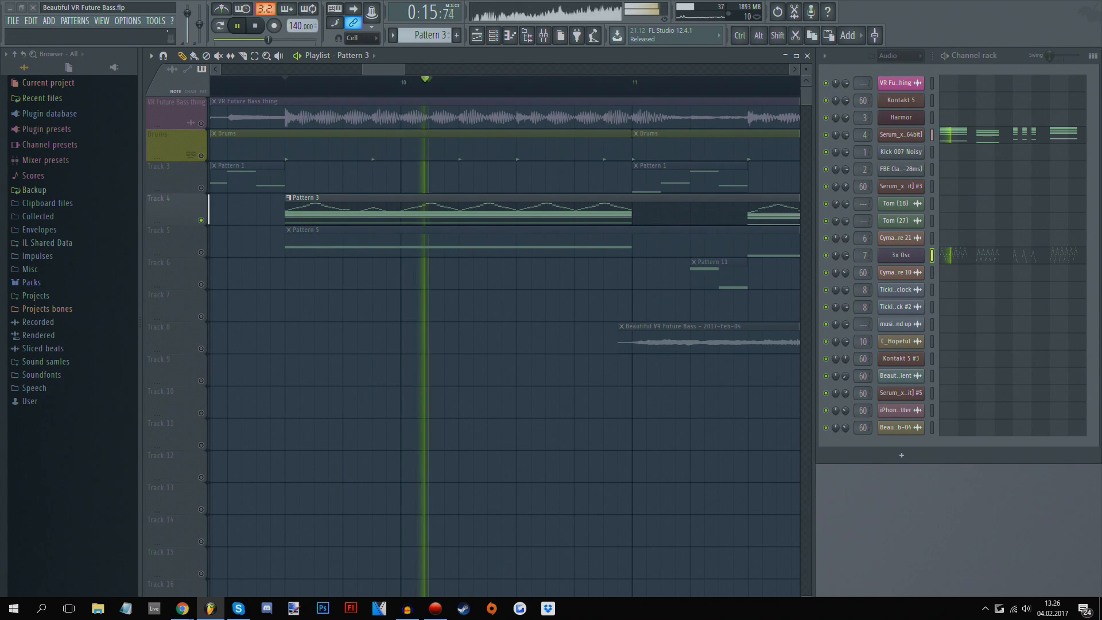
pyautogui.press('space')
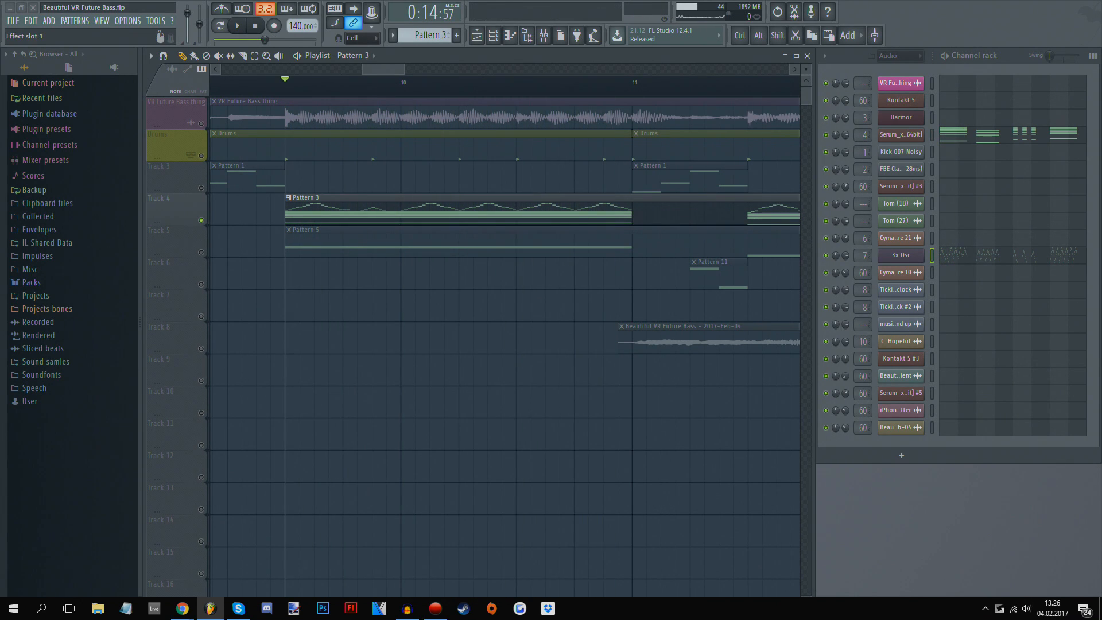
# Step: Examine LFO 1 and the level knobs it modulates in the chord channel's Serum_x64, and close the plugin
pyautogui.moveTo(342, 219); pyautogui.dragTo(452, 311)
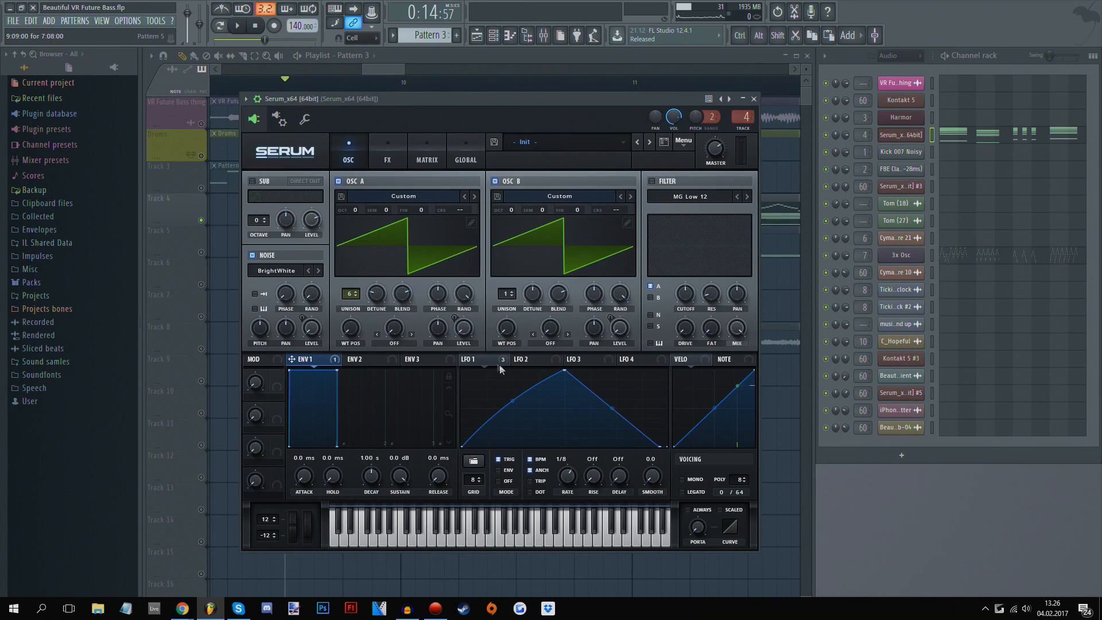
pyautogui.click(495, 364)
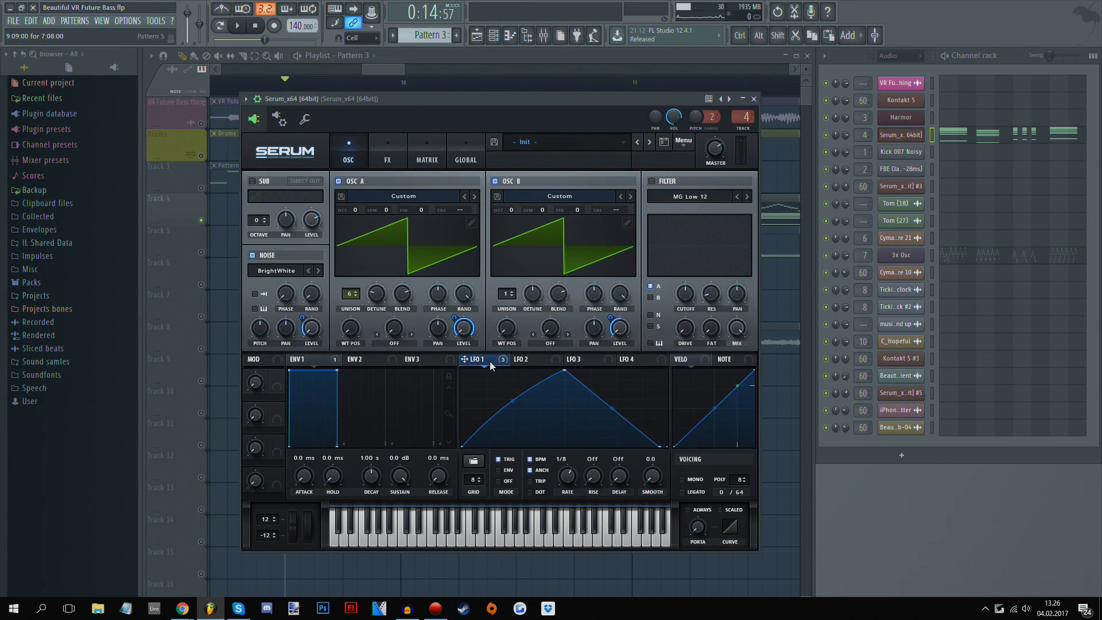
pyautogui.click(754, 100)
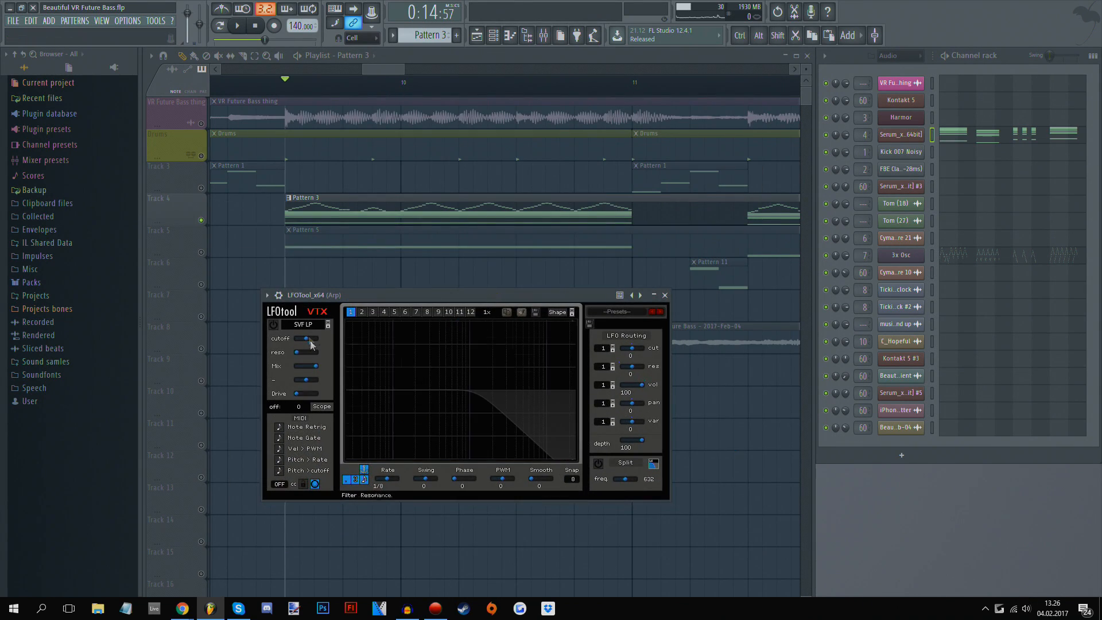
# Step: Review the filter types and the LFO shape in the arp's LFOTool without changing the SVF LP filter
pyautogui.click(303, 324)
pyautogui.moveTo(301, 380)
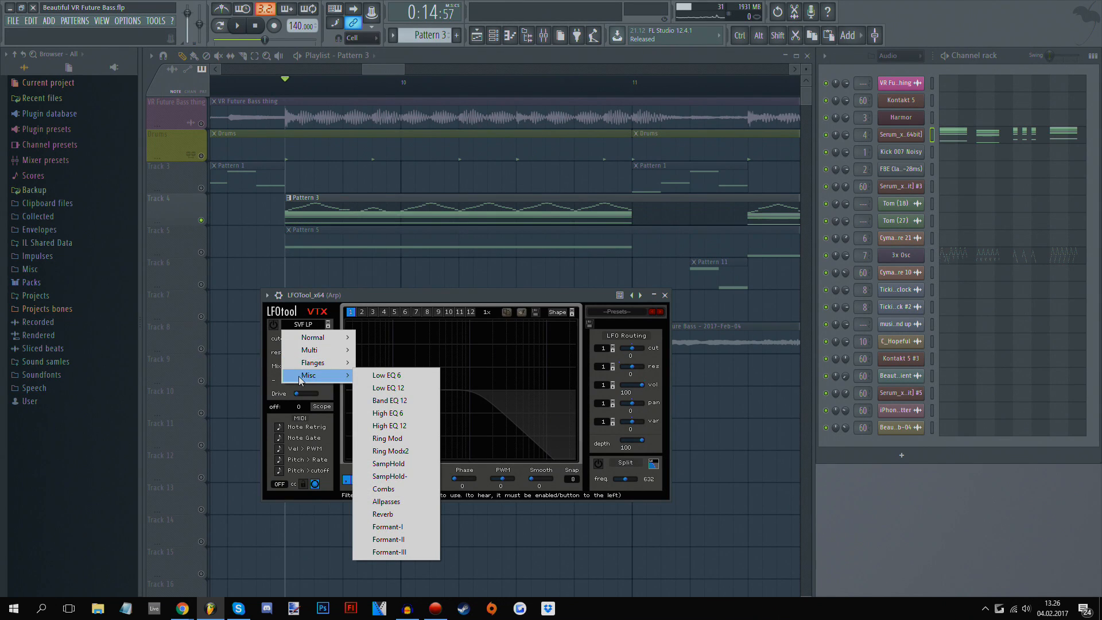
pyautogui.click(444, 342)
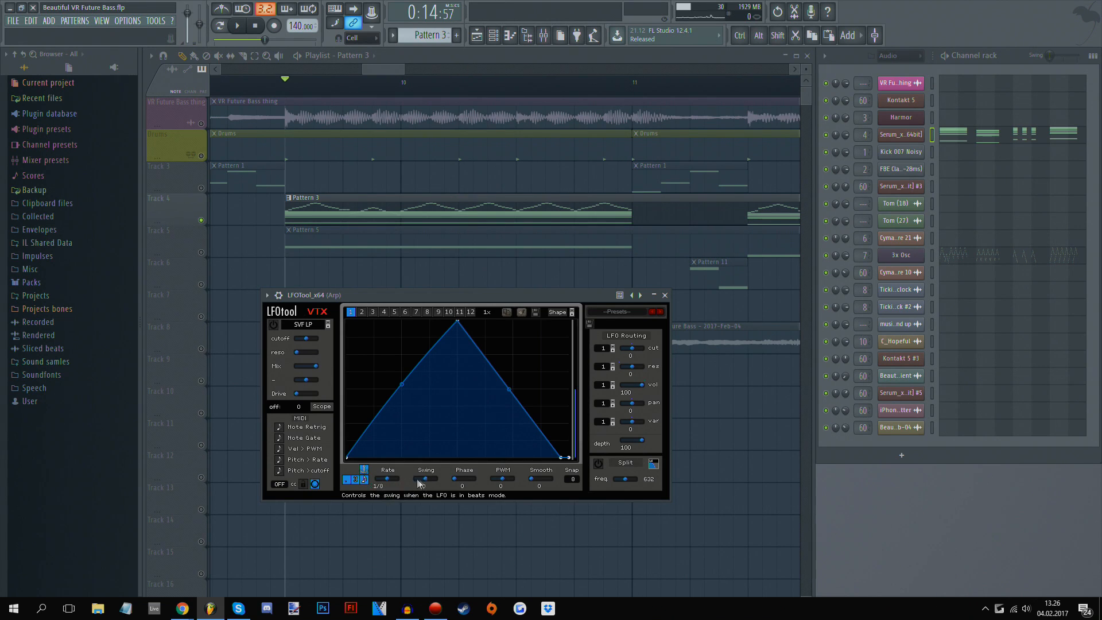
# Step: Solo the 3x Osc channel and preview its arpeggio from the start of Pattern 3
pyautogui.click(837, 263)
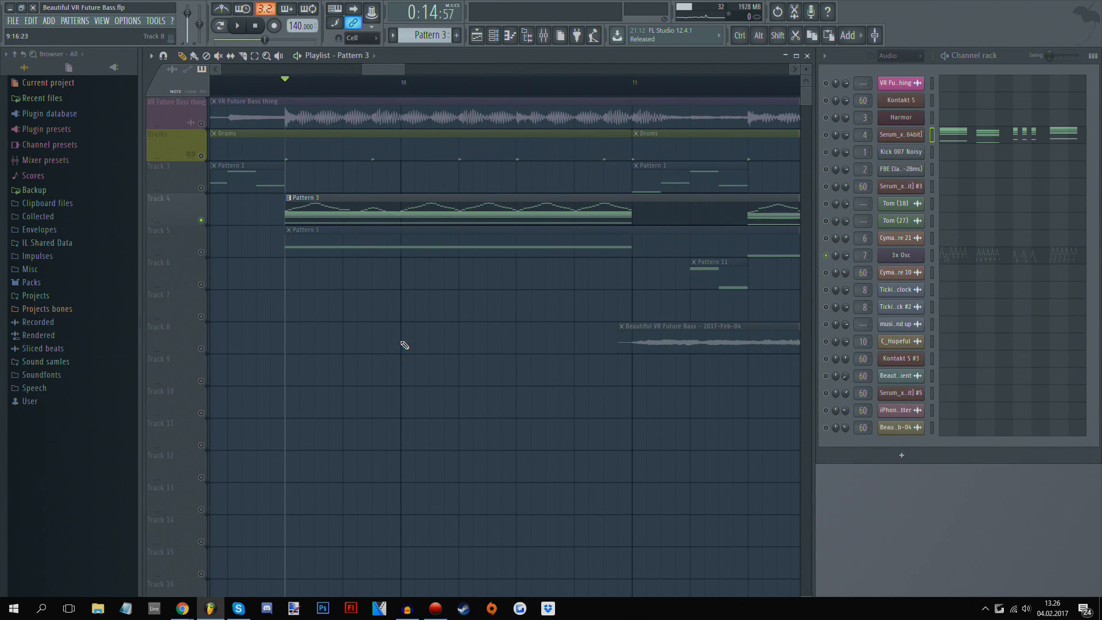
pyautogui.press('space')
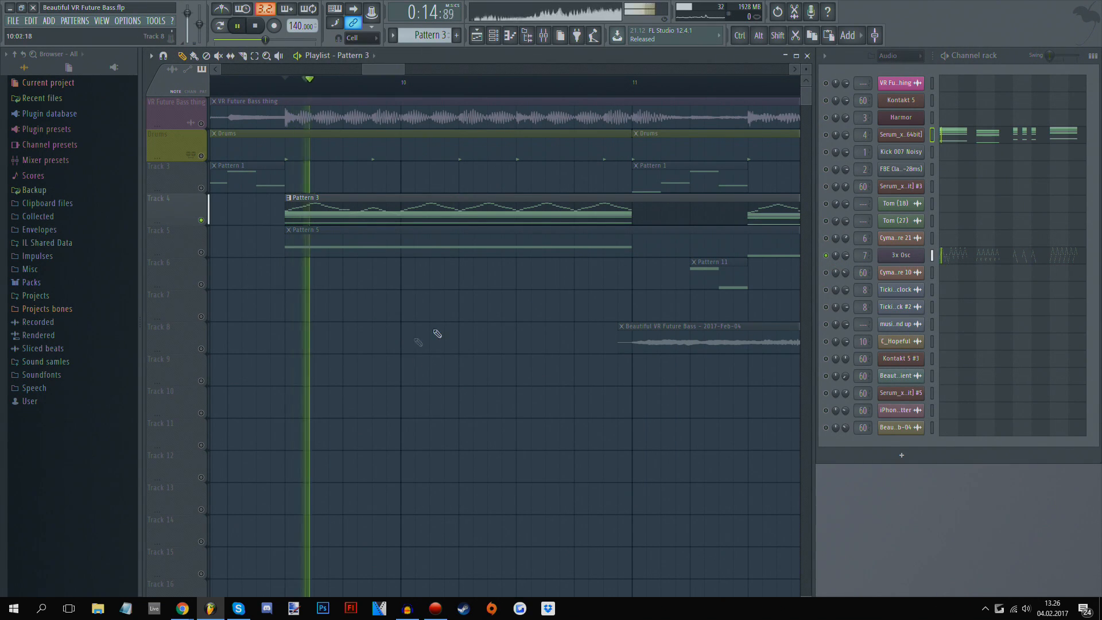
pyautogui.press('space')
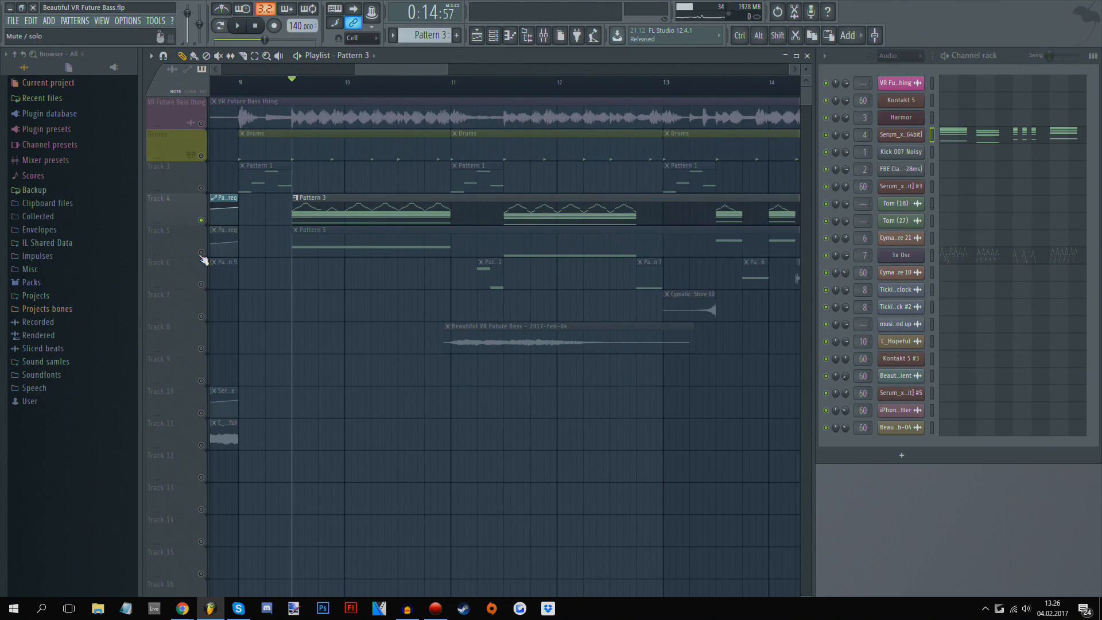
# Step: Solo Track 5 and open the Serum_x64 #2 instrument of Pattern 5, closing its piano roll
pyautogui.rightClick(201, 252)
pyautogui.doubleClick(467, 239)
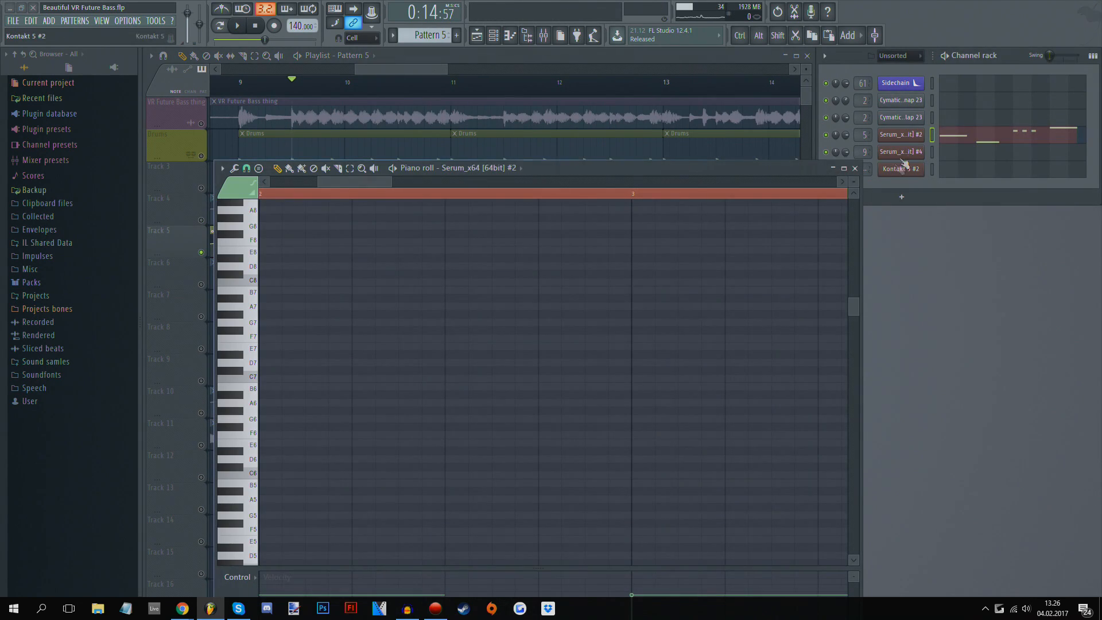
pyautogui.click(916, 137)
pyautogui.click(857, 168)
# Step: Locate the BS Dedicated Sub preset in the VR Presets Vol.2 bank of Serum_x64 #2
pyautogui.moveTo(602, 107); pyautogui.dragTo(545, 112)
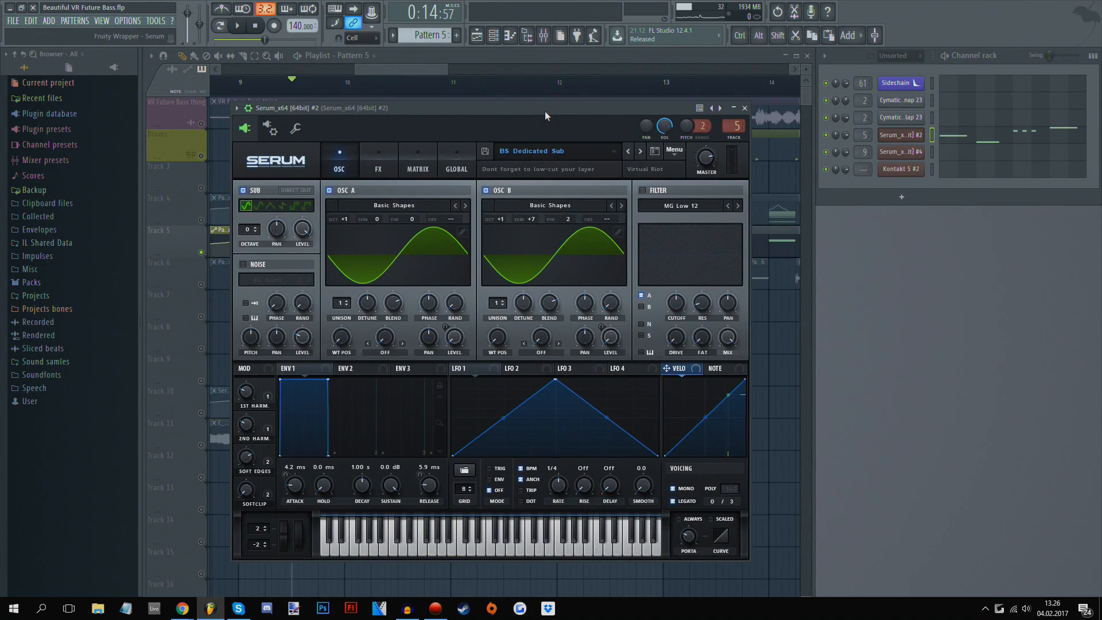
pyautogui.click(535, 152)
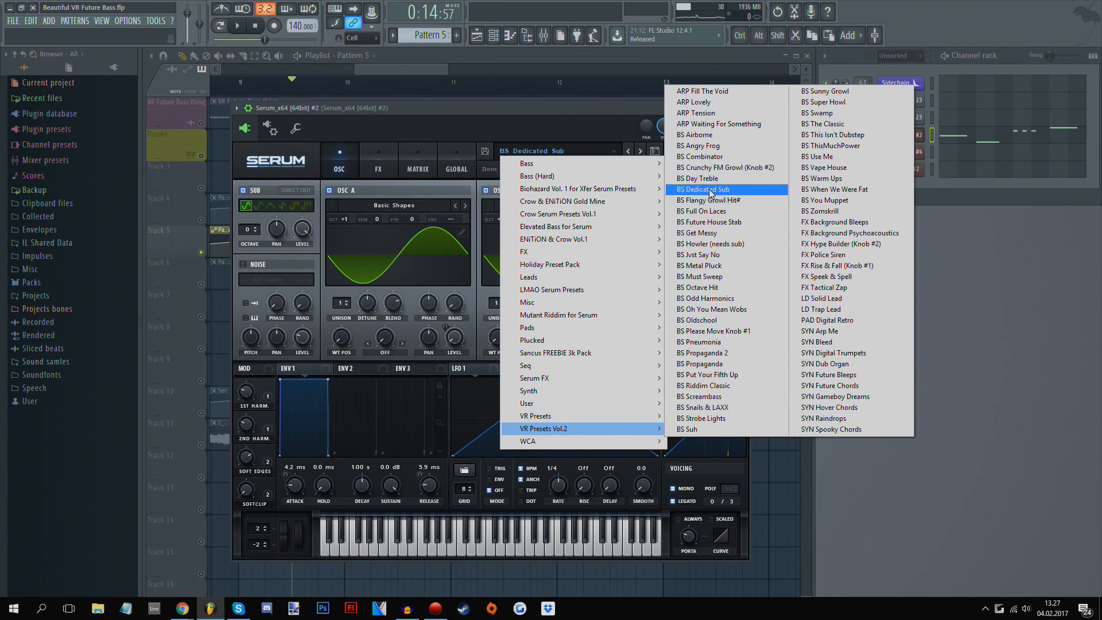
pyautogui.click(674, 189)
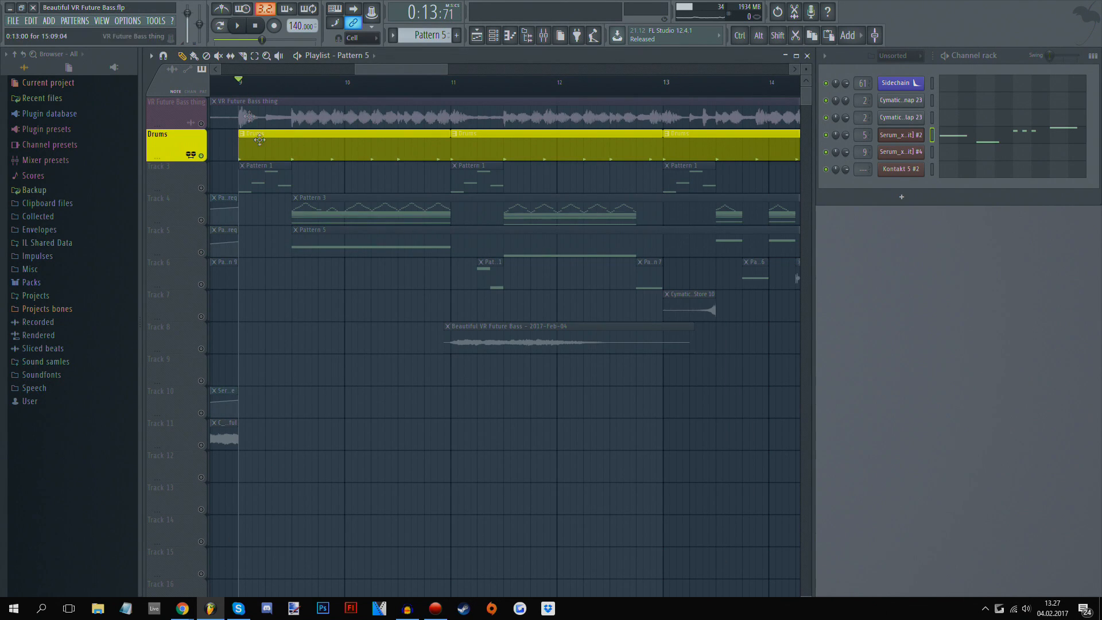
# Step: Open the Drums pattern, close its piano roll, and show the Kick 007 Noisy channel's sample settings
pyautogui.doubleClick(257, 136)
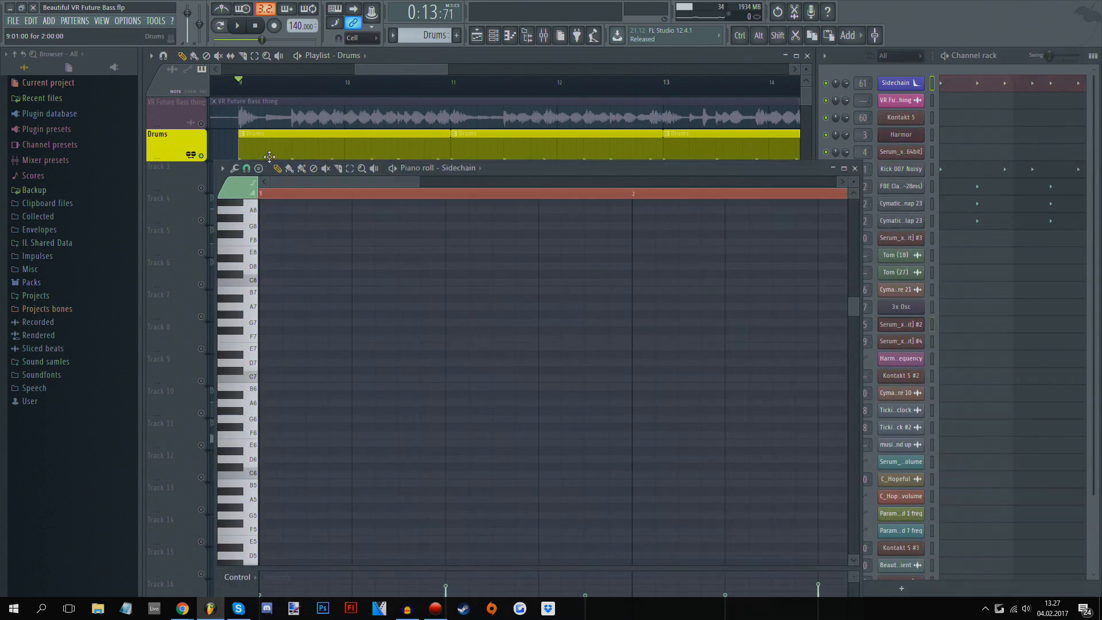
pyautogui.click(859, 169)
pyautogui.click(900, 170)
pyautogui.click(476, 388)
# Step: Browse Sound samles to the Kick folder of the TriSamples 808 Trapstep Pack Vol 1 and audition its kick samples
pyautogui.click(47, 361)
pyautogui.scroll(-4, 54, 437)
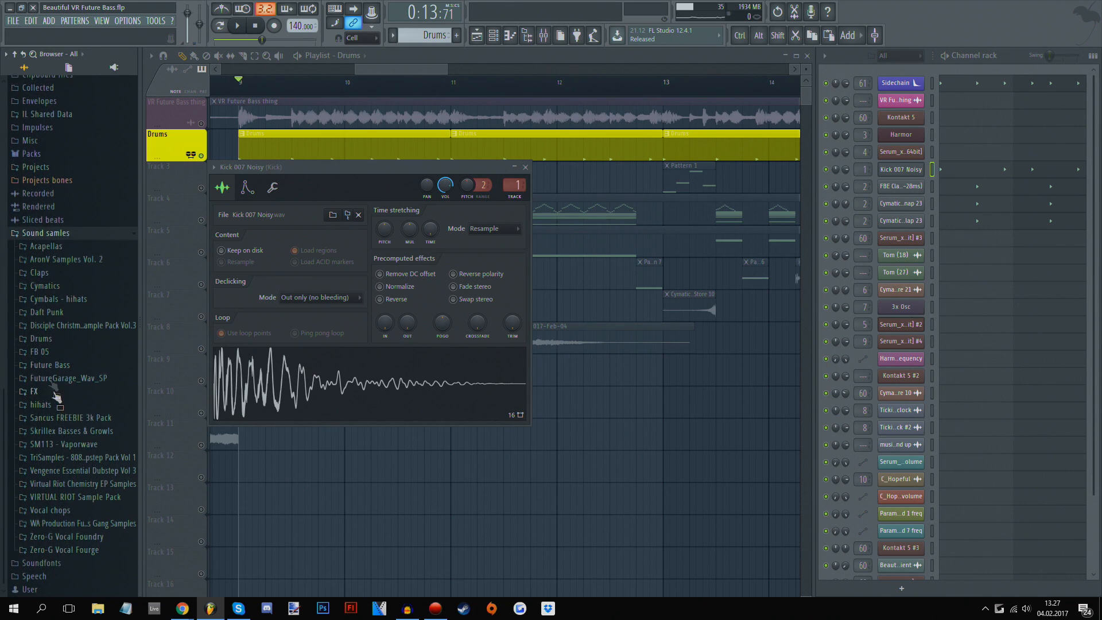
pyautogui.click(58, 458)
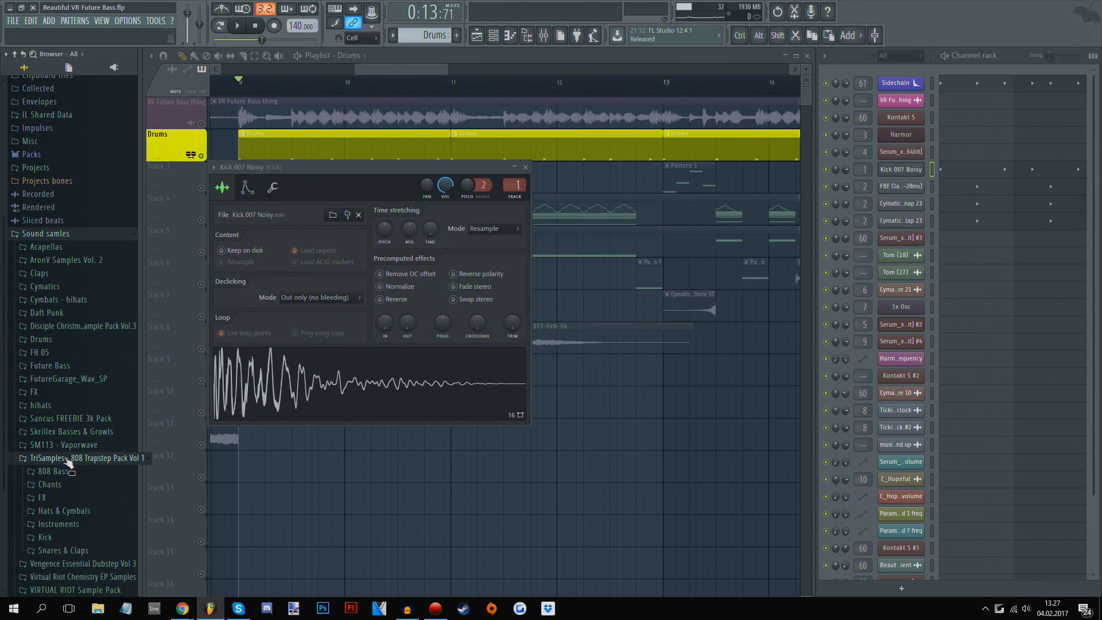
pyautogui.scroll(-5, 60, 436)
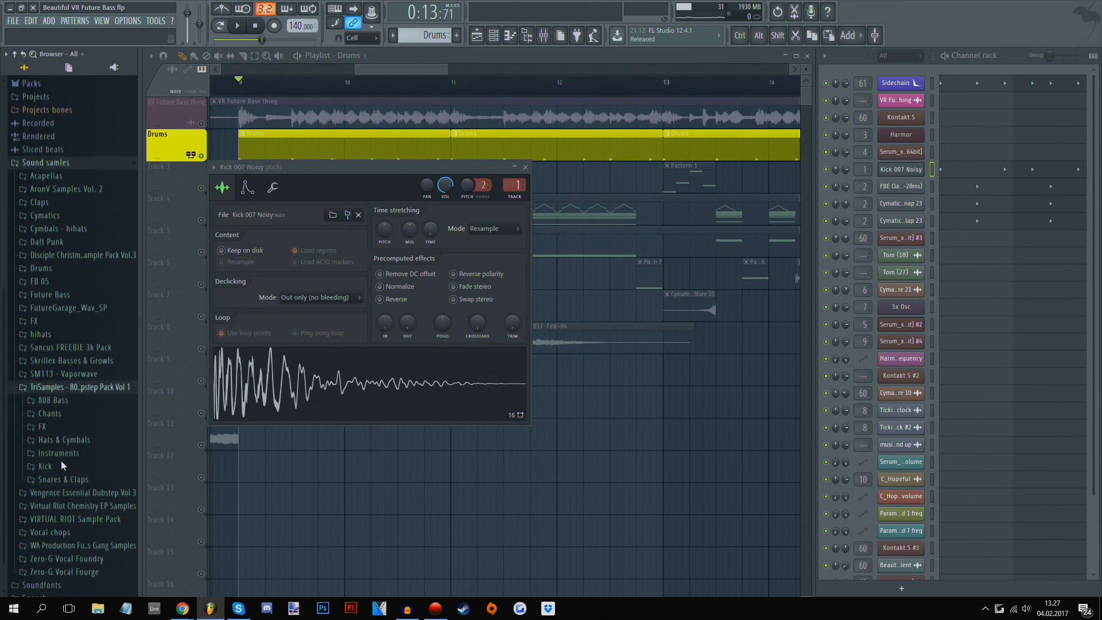
pyautogui.click(45, 445)
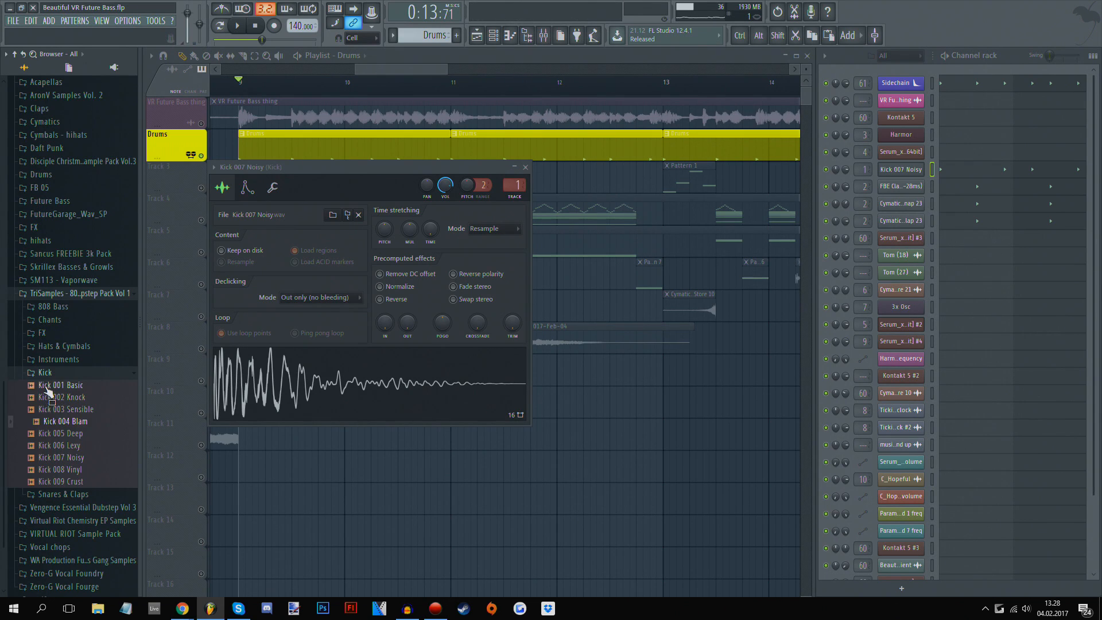
pyautogui.click(52, 433)
pyautogui.click(49, 422)
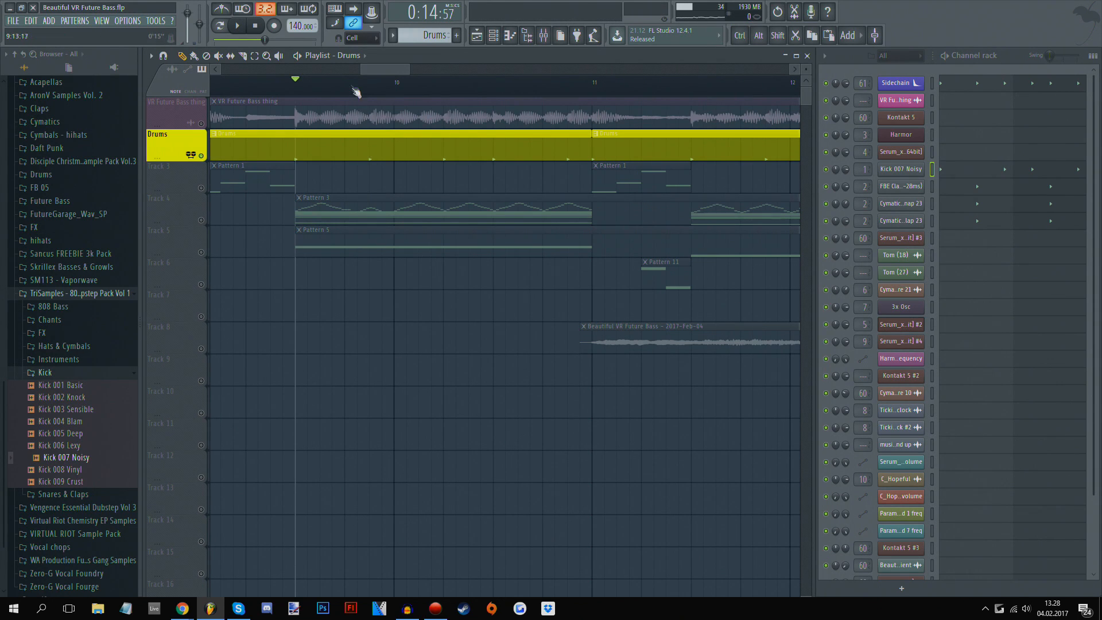
# Step: Preview the soloed Drums track from the start of the first Pattern 3 clip
pyautogui.press('space')
pyautogui.scroll(-2, 290, 93)
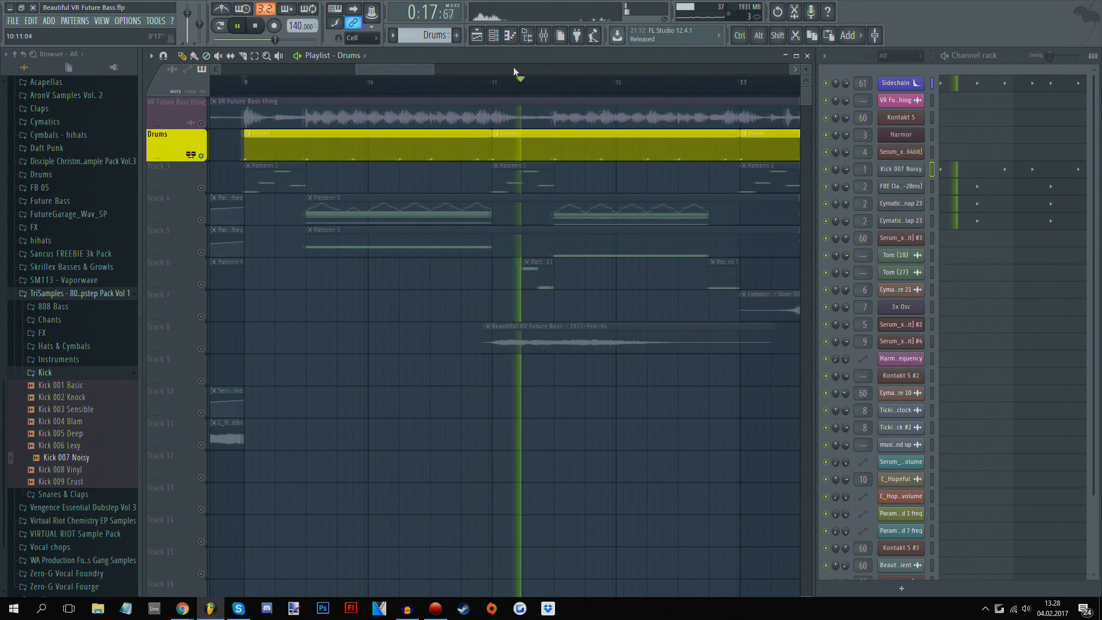
pyautogui.press('space')
# Step: Solo Track 3, view Pattern 1's notes in the piano roll, and open its Kontakt 5 instrument
pyautogui.rightClick(201, 188)
pyautogui.doubleClick(278, 180)
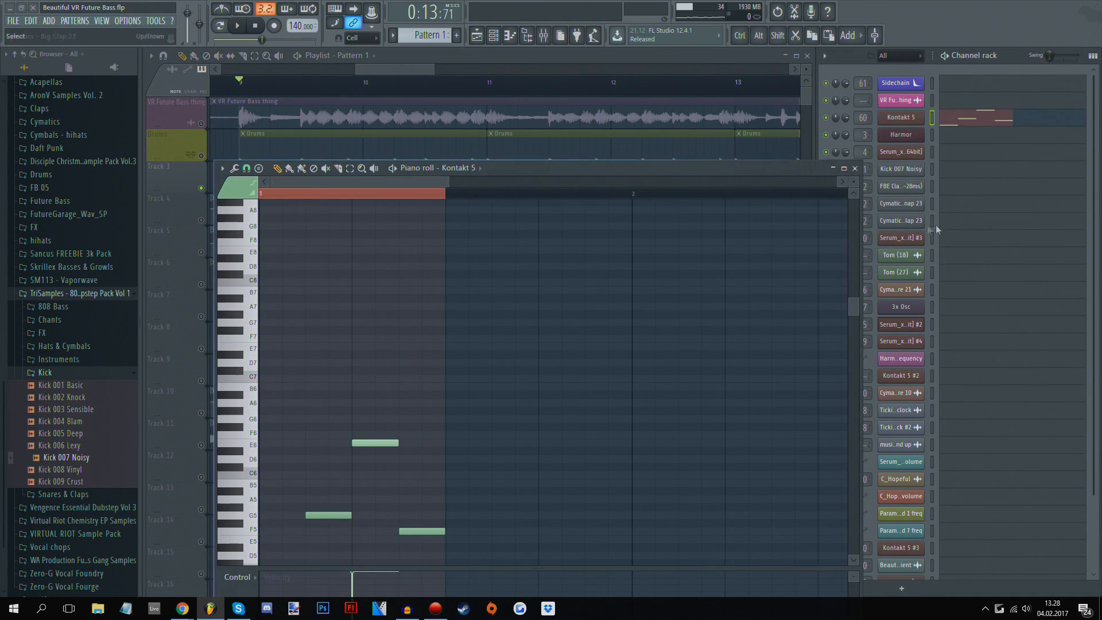
pyautogui.click(855, 168)
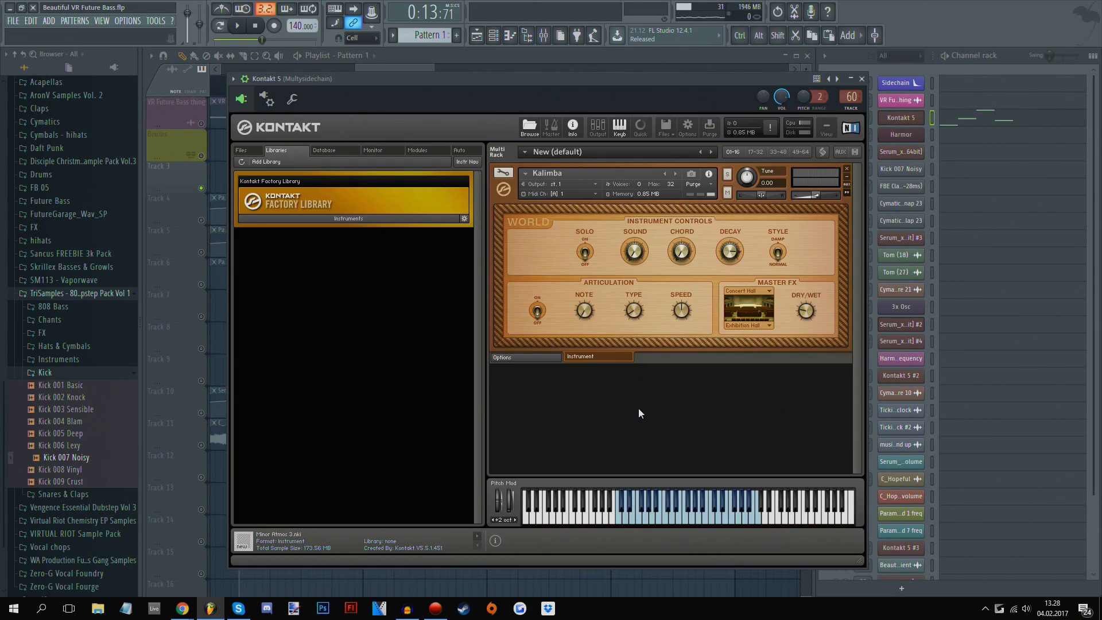
# Step: Audition several notes of the Kalimba instrument on Kontakt's keyboard and close the plugin
pyautogui.click(662, 515)
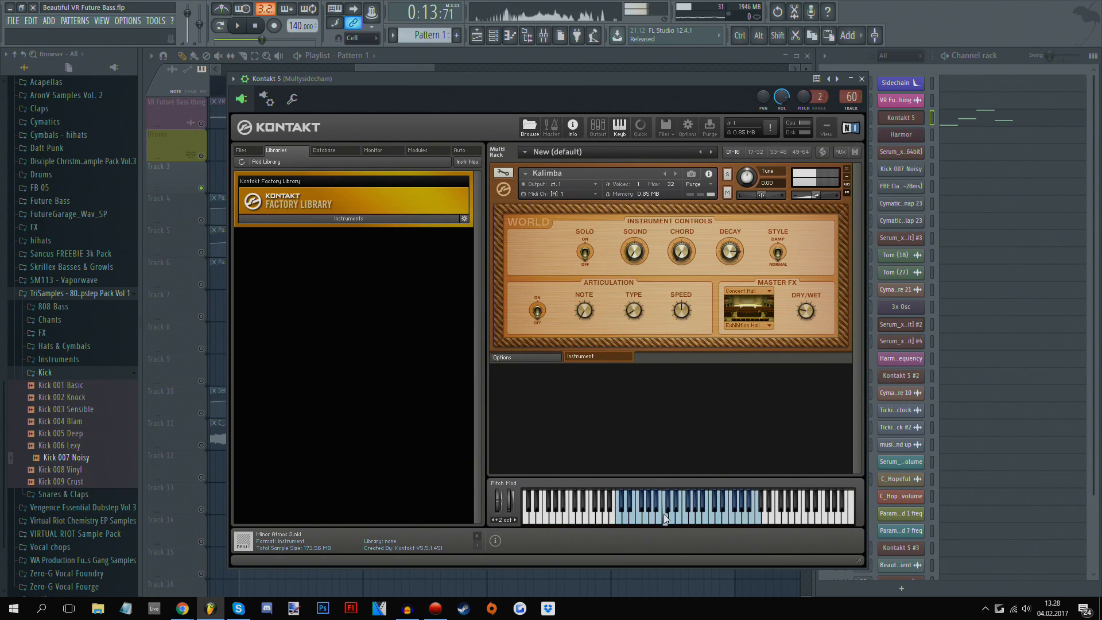
pyautogui.click(689, 519)
pyautogui.click(751, 519)
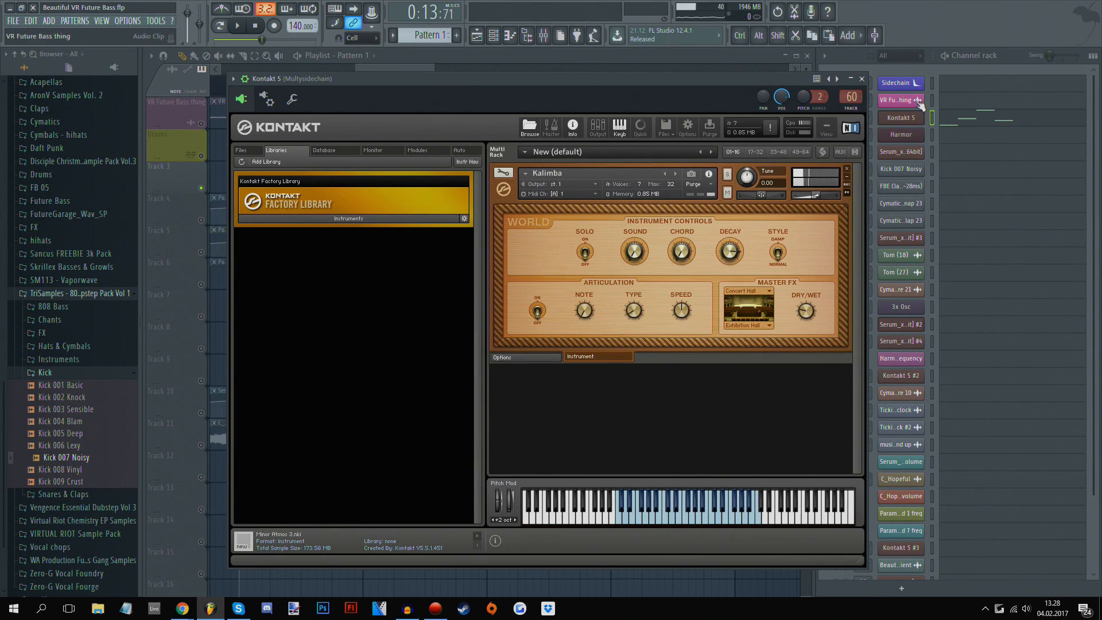
pyautogui.click(902, 117)
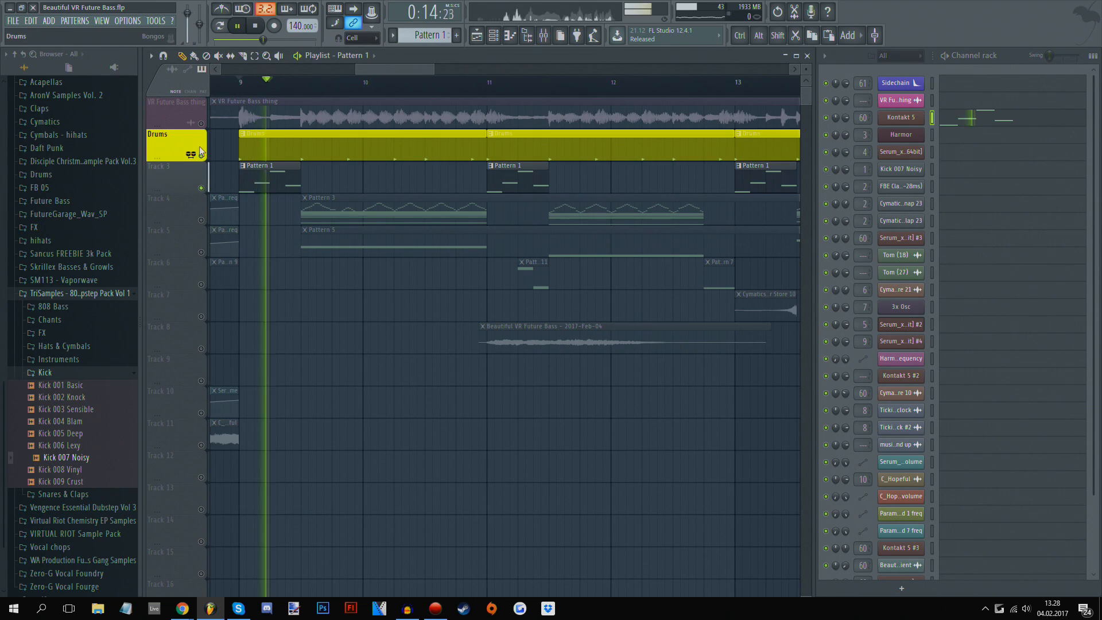
# Step: Listen to the Track 3 kalimba clips together with the Drums track while viewing the whole drop arrangement
pyautogui.scroll(-2, 322, 93)
pyautogui.scroll(4, 322, 93)
pyautogui.scroll(3, 322, 93)
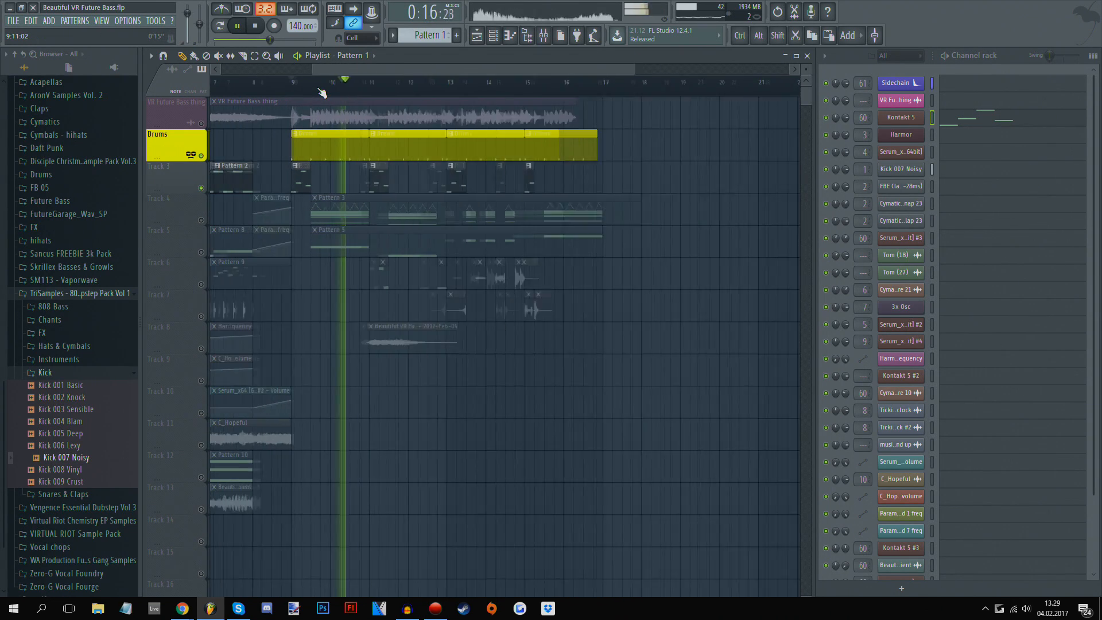
# Step: Solo Track 6 and listen to its Pattern 11 clip after bar 11
pyautogui.press('space')
pyautogui.press('space')
pyautogui.rightClick(201, 284)
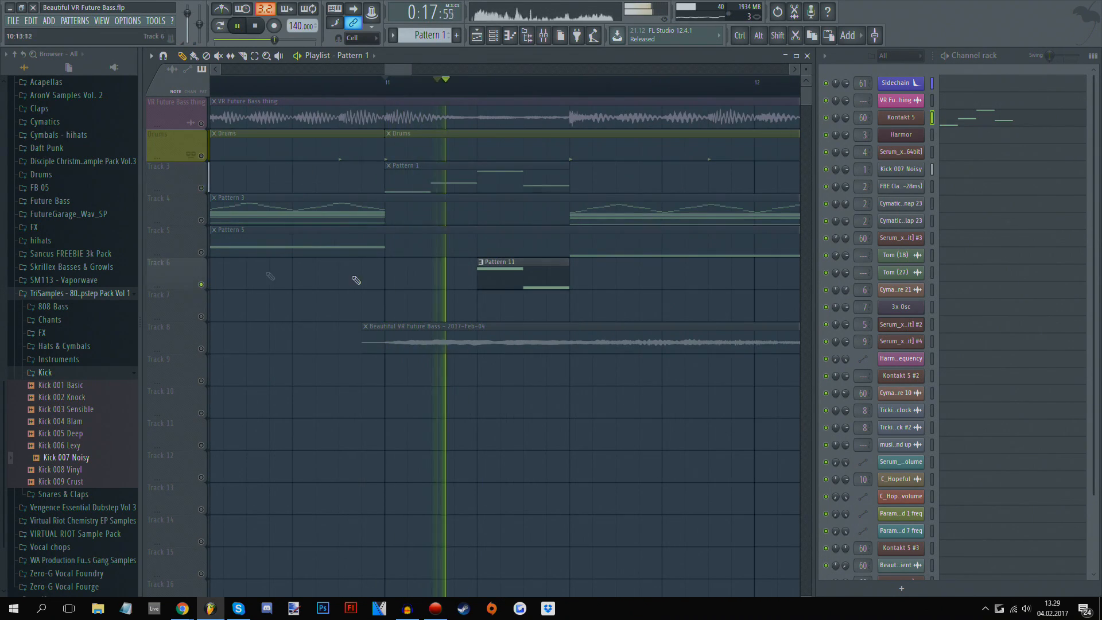
pyautogui.press('space')
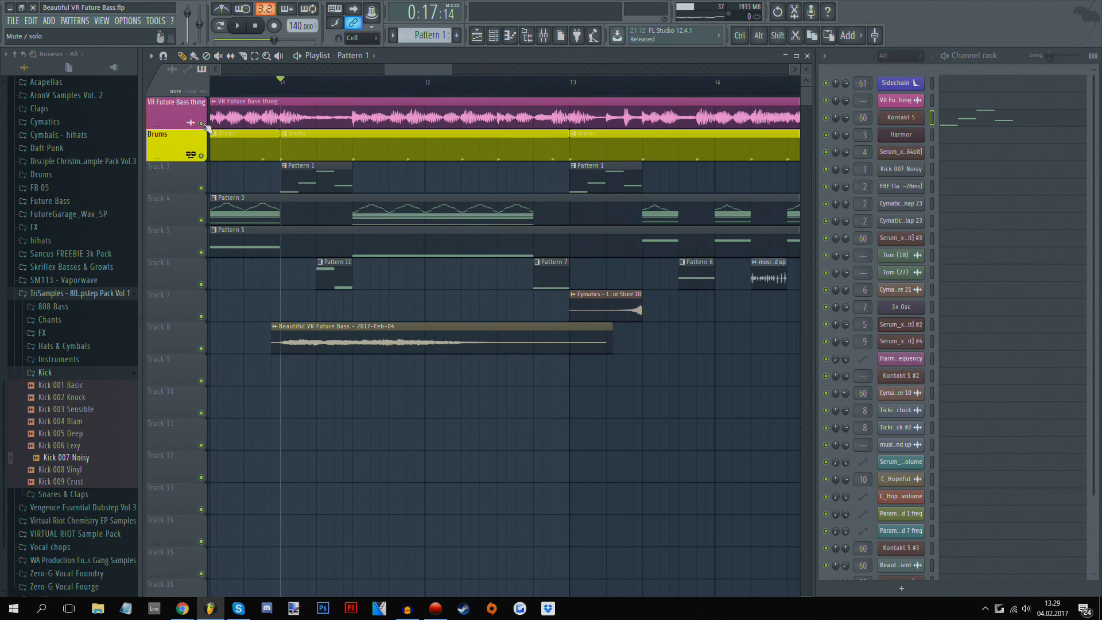
# Step: Mute the VR Future Bass thing reference track and play the full recreation from bar 11
pyautogui.click(202, 124)
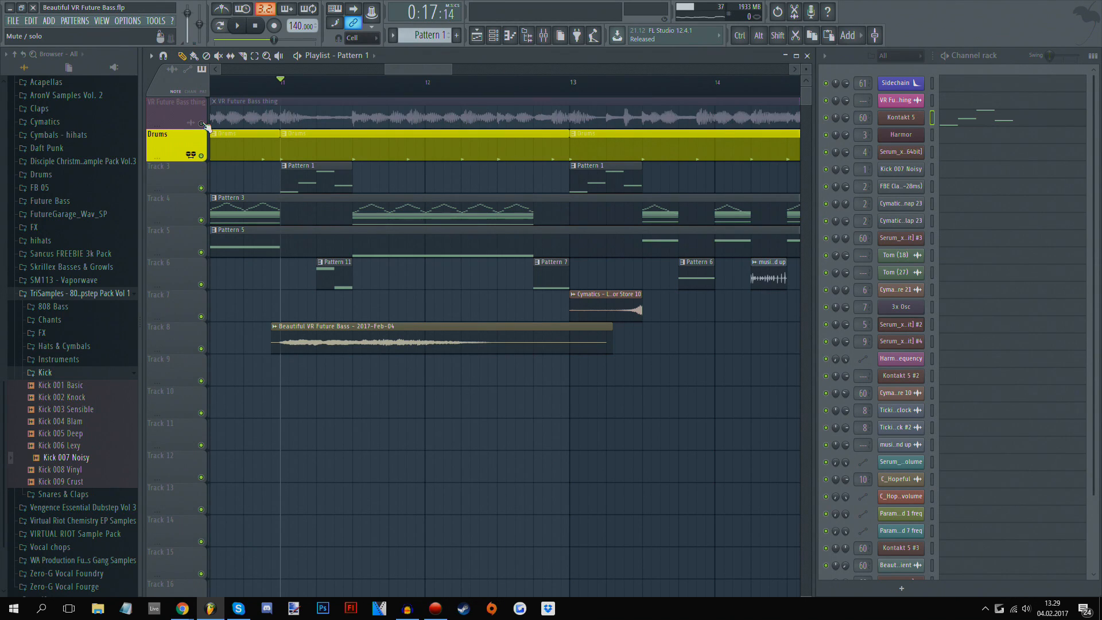
pyautogui.press('space')
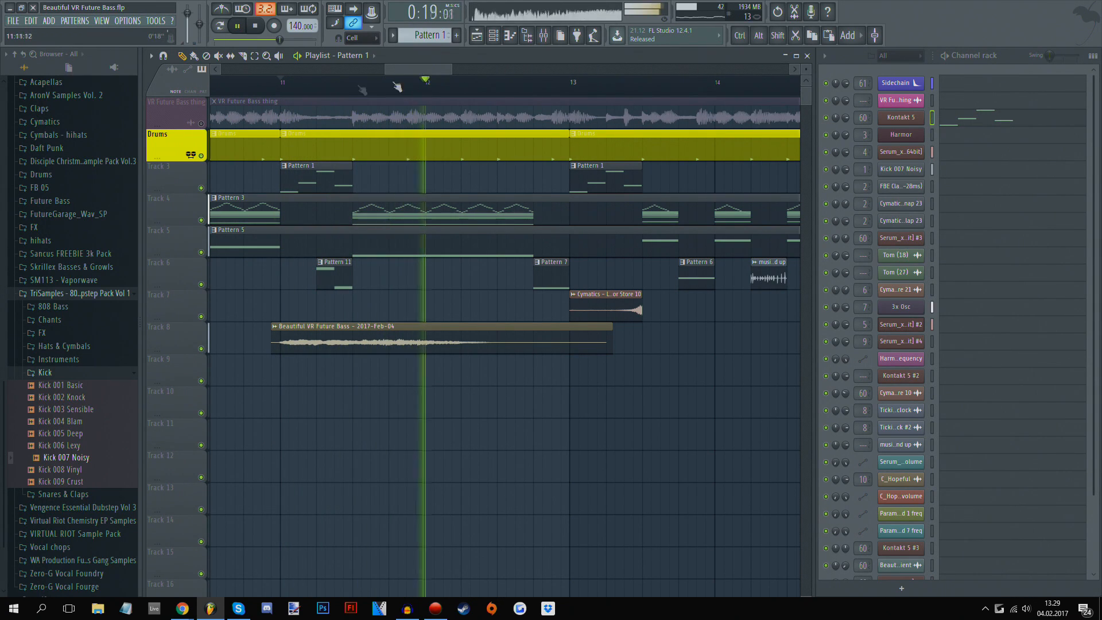
pyautogui.press('space')
# Step: Play the full recreation from the Pattern 7 clip just before bar 13, and replay that passage
pyautogui.click(532, 92)
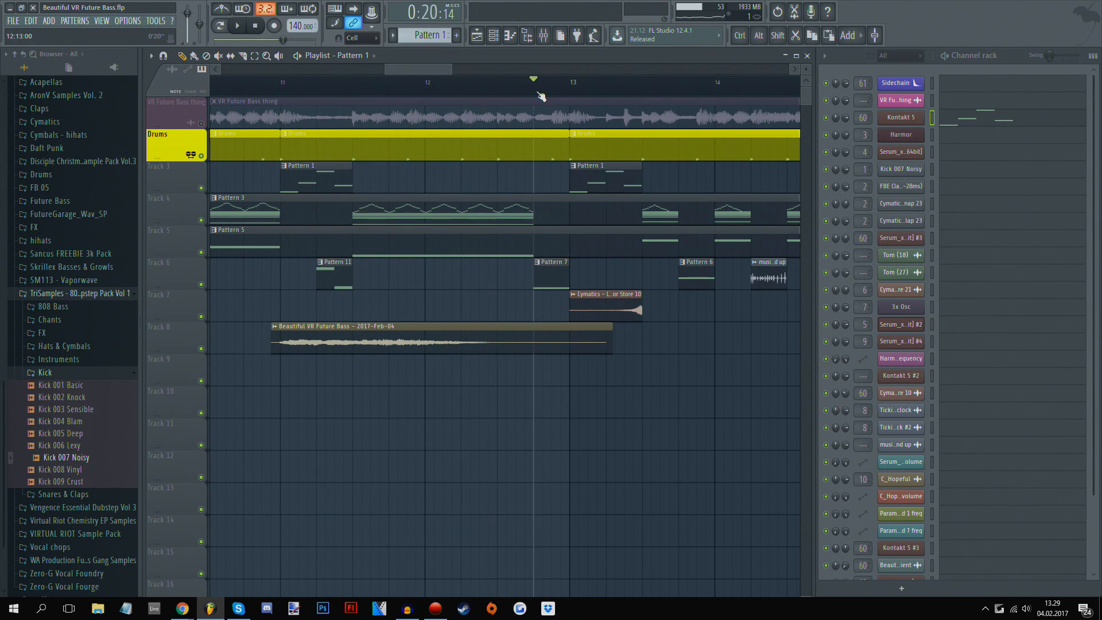
pyautogui.scroll(-3, 545, 94)
pyautogui.scroll(-1, 535, 63)
pyautogui.hscroll(4, 536, 72)
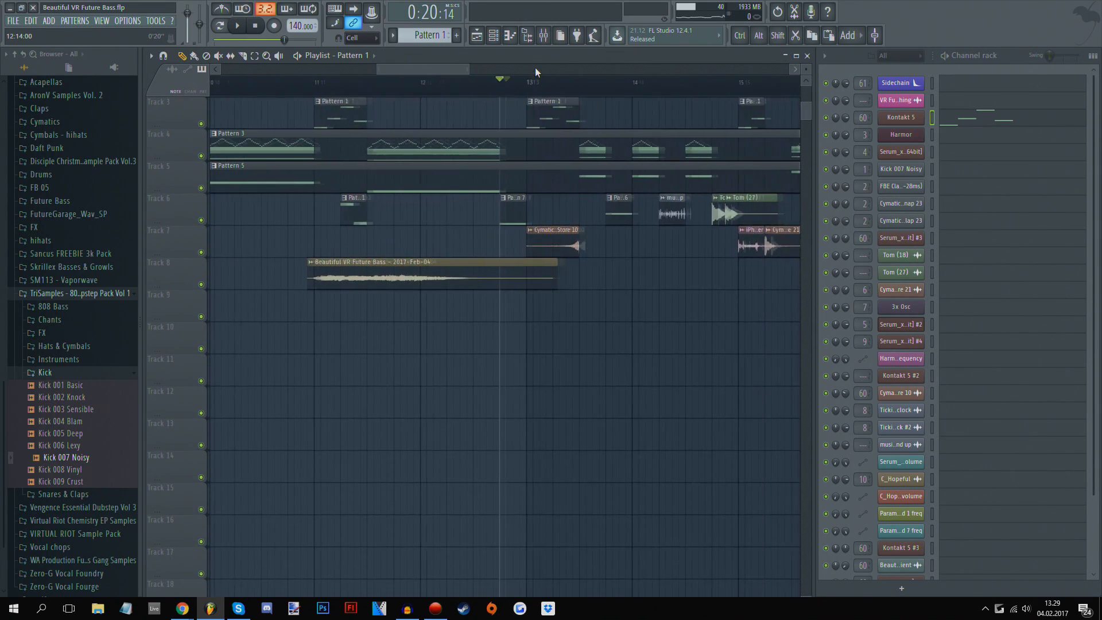
pyautogui.scroll(2, 536, 184)
pyautogui.press('space')
pyautogui.scroll(3, 471, 99)
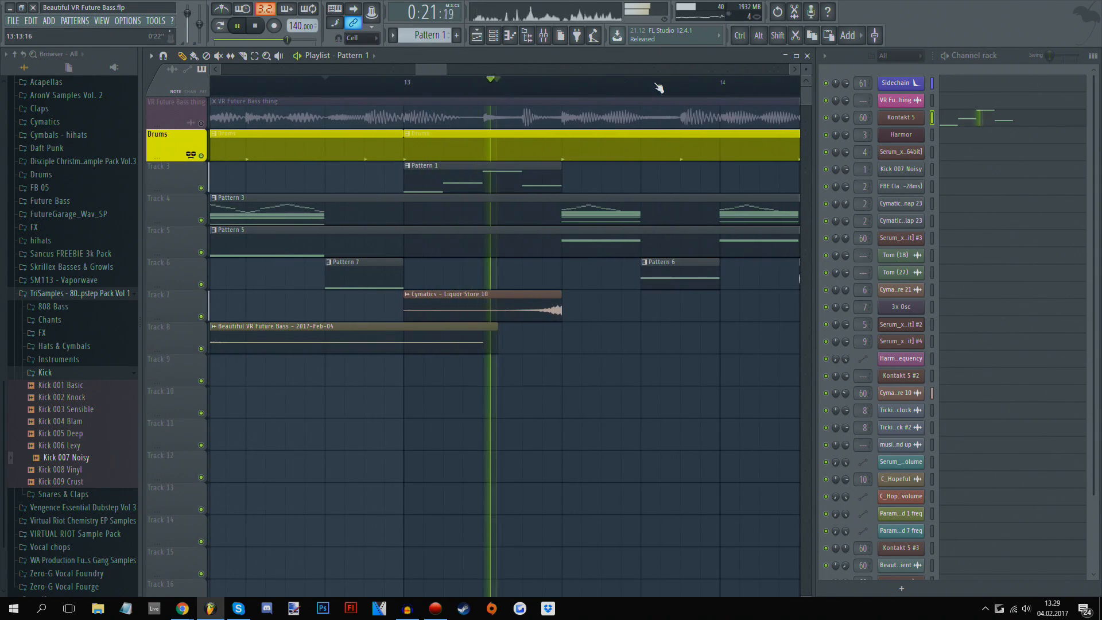
pyautogui.press('space')
pyautogui.click(294, 83)
pyautogui.press('space')
pyautogui.press('space')
# Step: Solo Track 6 at the Pattern 11 clip, view that pattern's notes in the piano roll, and close it
pyautogui.scroll(-3, 389, 85)
pyautogui.hscroll(-3, 387, 73)
pyautogui.click(630, 82)
pyautogui.rightClick(204, 285)
pyautogui.doubleClick(631, 279)
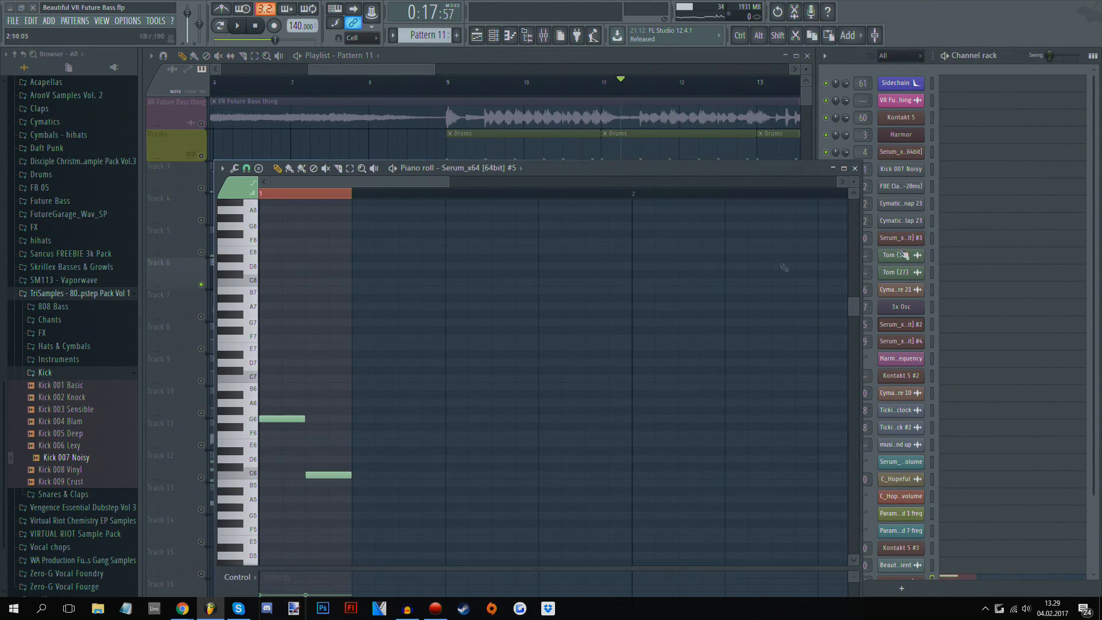
pyautogui.scroll(-4, 1035, 230)
pyautogui.click(854, 169)
# Step: Open the Serum #5 instrument and examine its oscillator, modulation matrix and LFO 2 settings
pyautogui.click(901, 510)
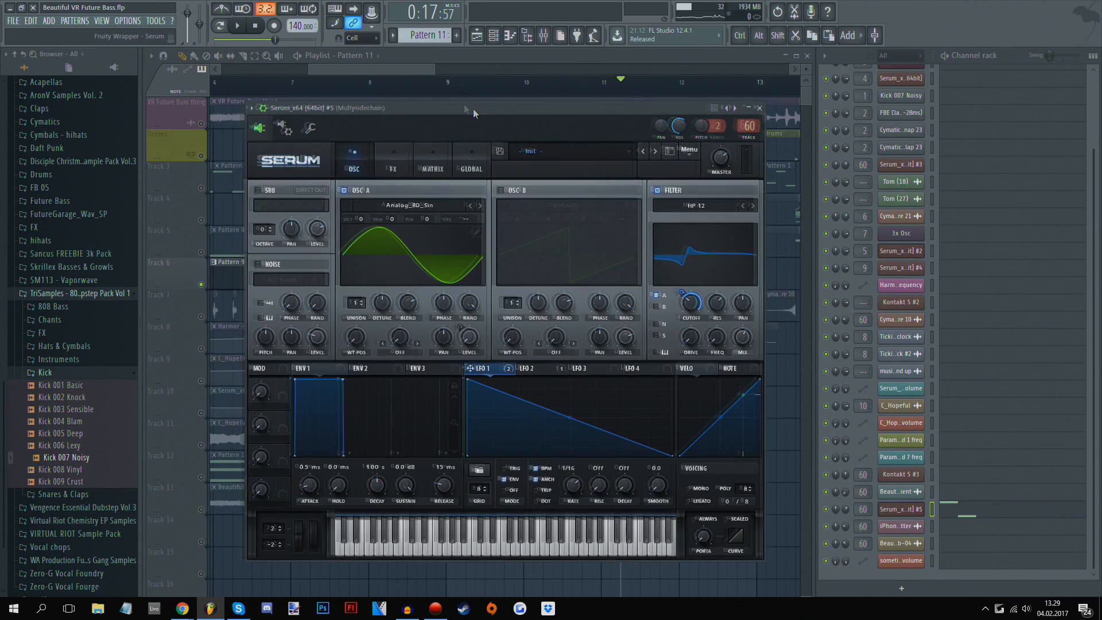
pyautogui.moveTo(474, 108); pyautogui.dragTo(437, 82)
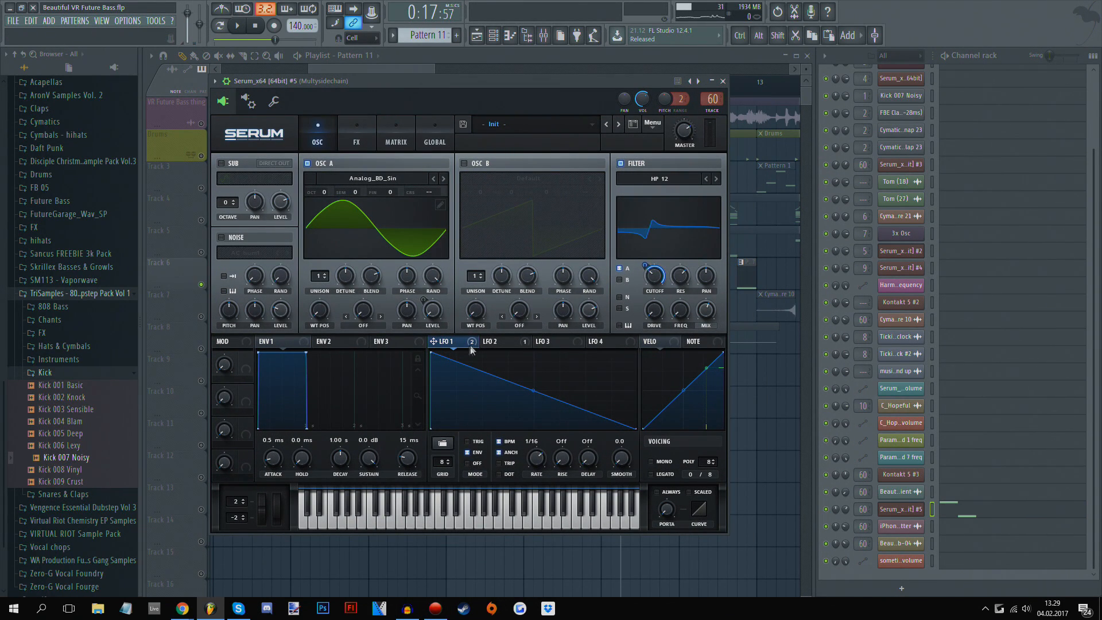
pyautogui.click(395, 135)
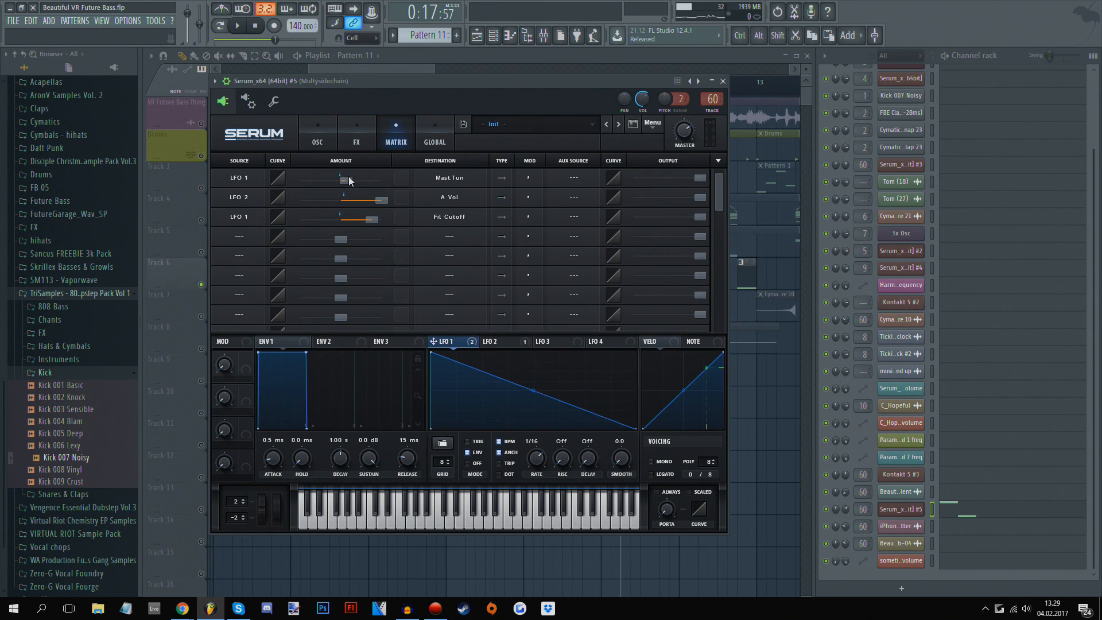
pyautogui.click(331, 146)
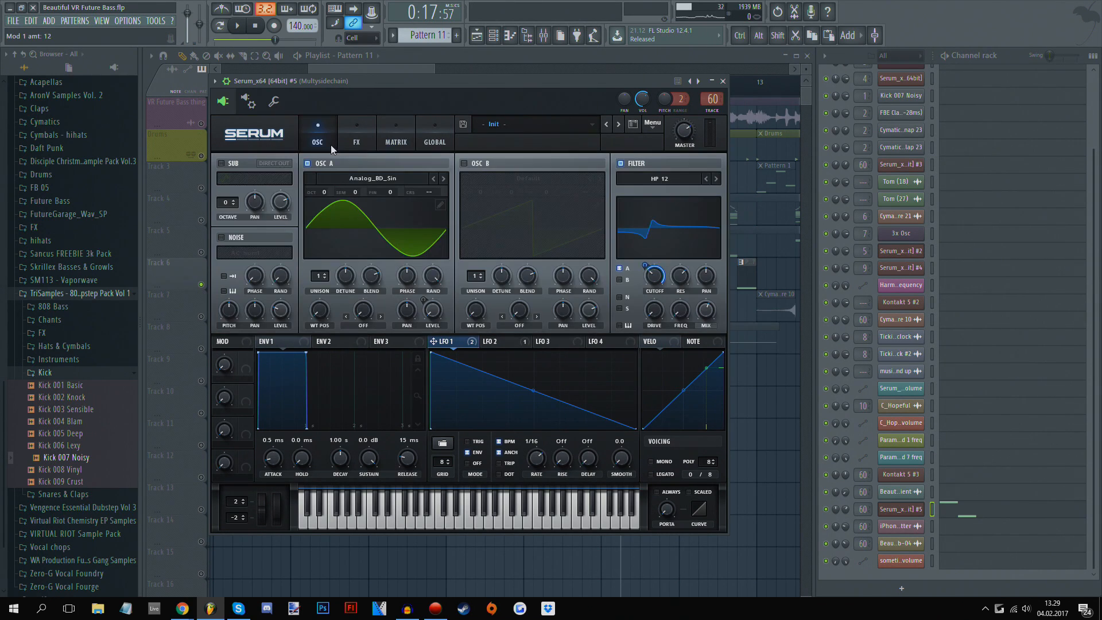
pyautogui.click(499, 342)
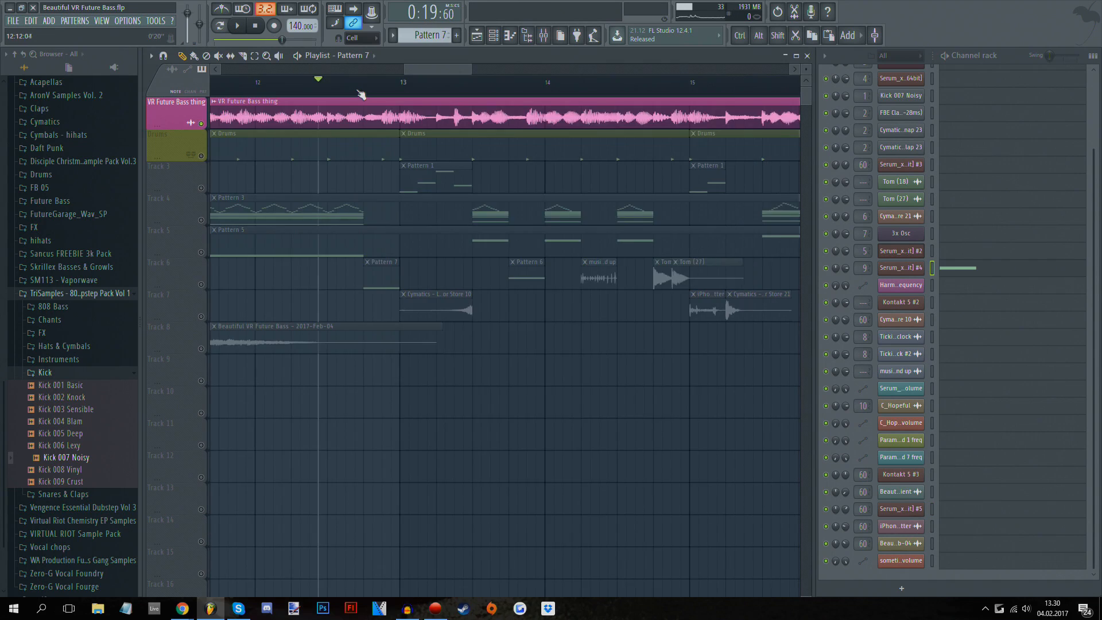
# Step: Compare the reference audio at the Pattern 7 clip with the soloed Track 6 from the same point
pyautogui.scroll(3, 357, 90)
pyautogui.moveTo(362, 90); pyautogui.dragTo(395, 87)
pyautogui.press('space')
pyautogui.press('space')
pyautogui.rightClick(201, 285)
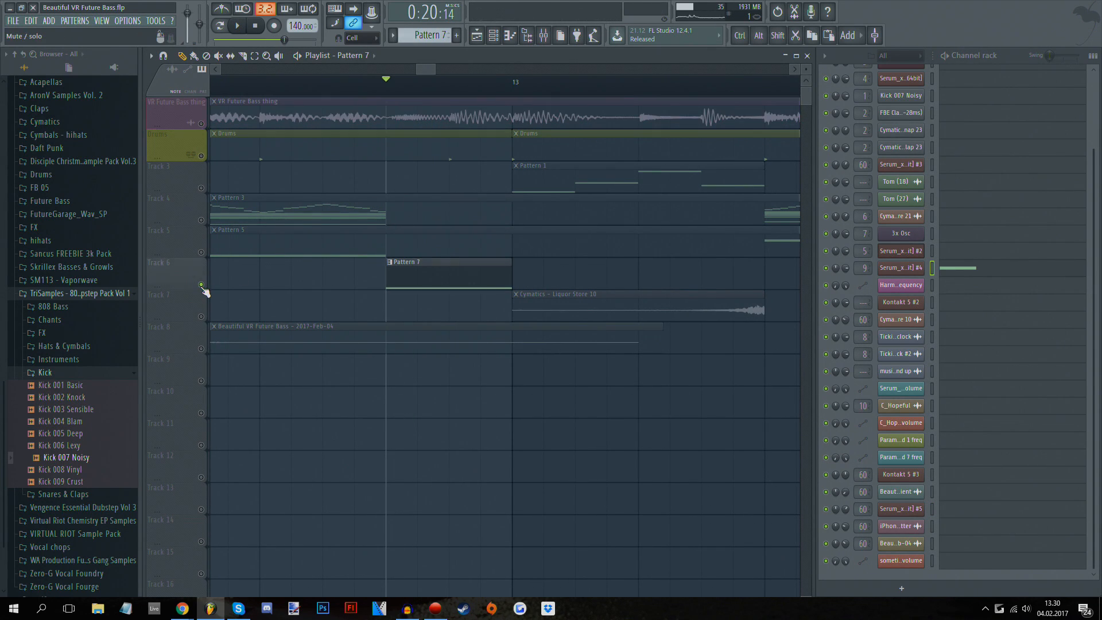
pyautogui.press('space')
pyautogui.press('space')
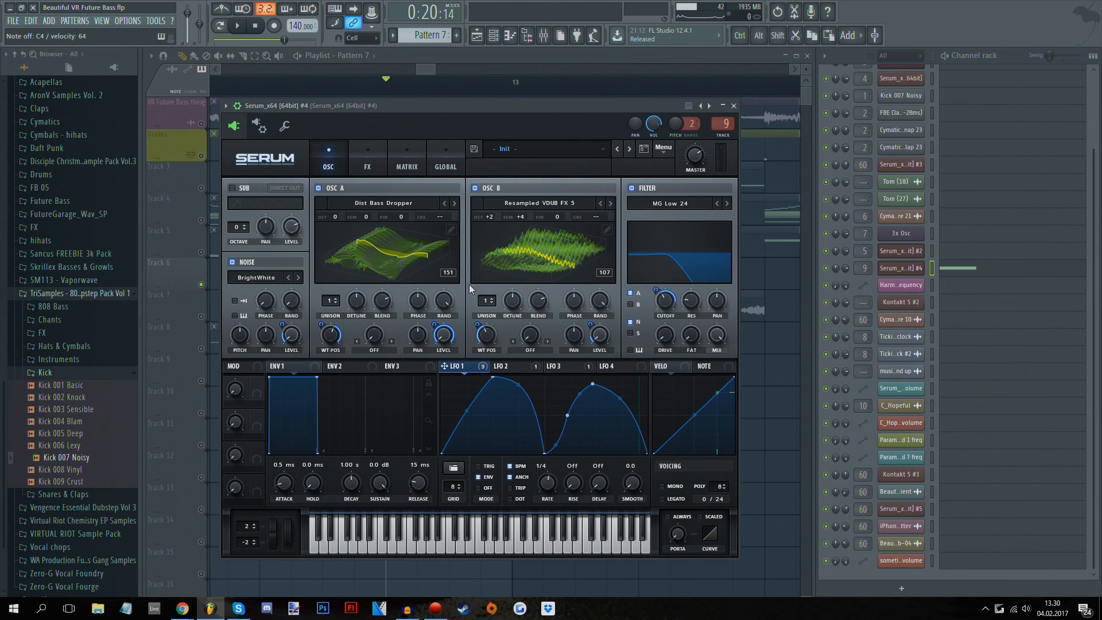
# Step: Examine LFO 1 to 3 and the effects chain of the Serum #4 instrument, and close the plugin
pyautogui.click(527, 368)
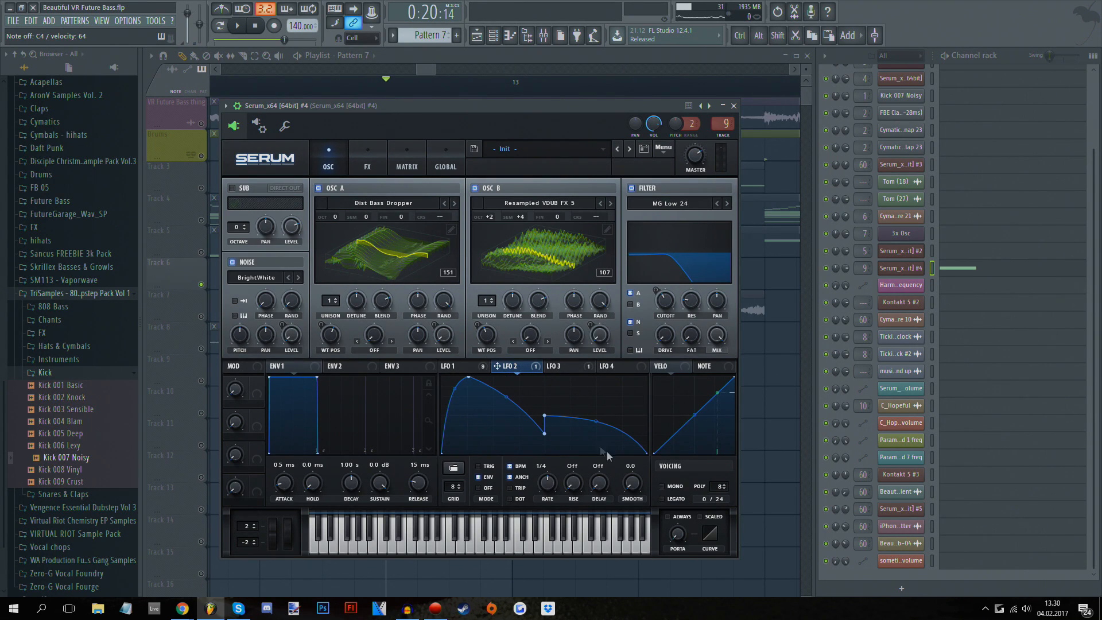
pyautogui.click(564, 370)
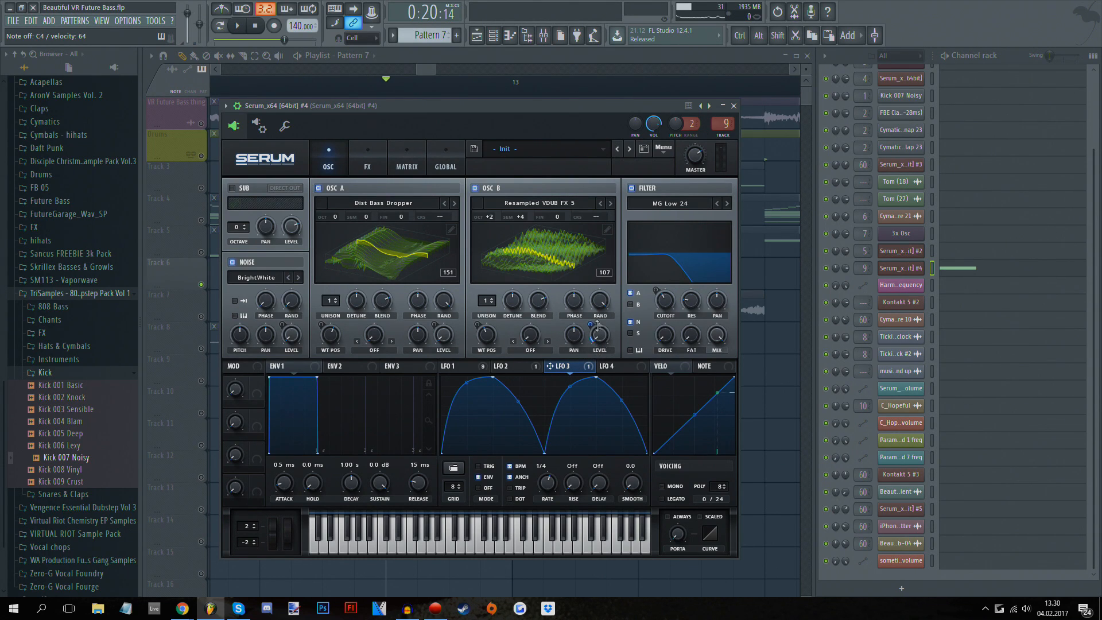
pyautogui.click(470, 370)
pyautogui.click(367, 161)
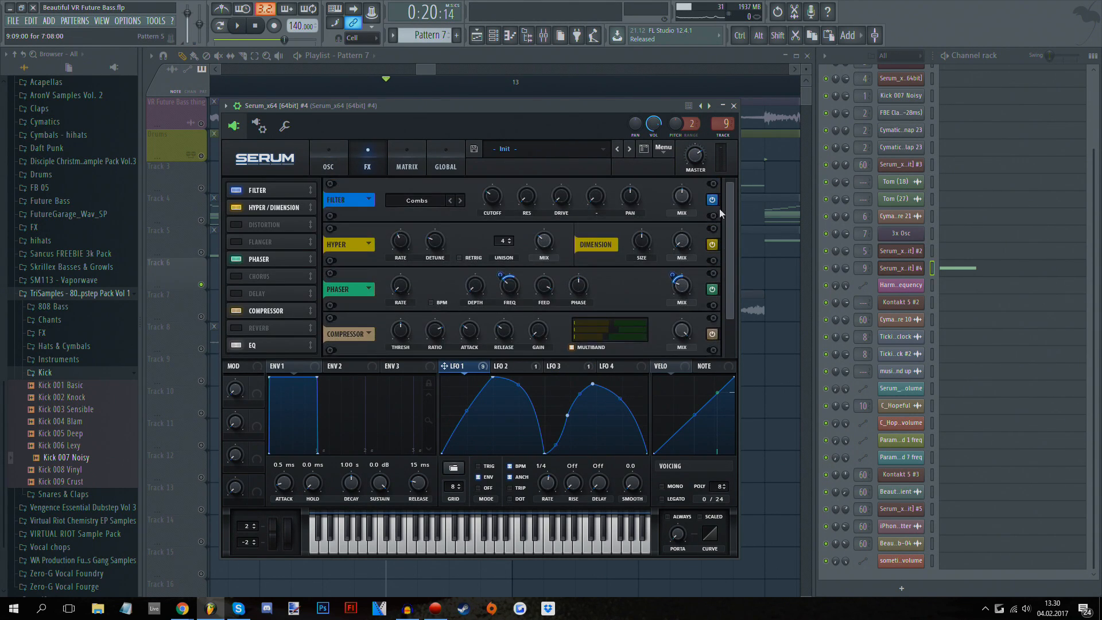
pyautogui.moveTo(728, 310); pyautogui.dragTo(742, 281)
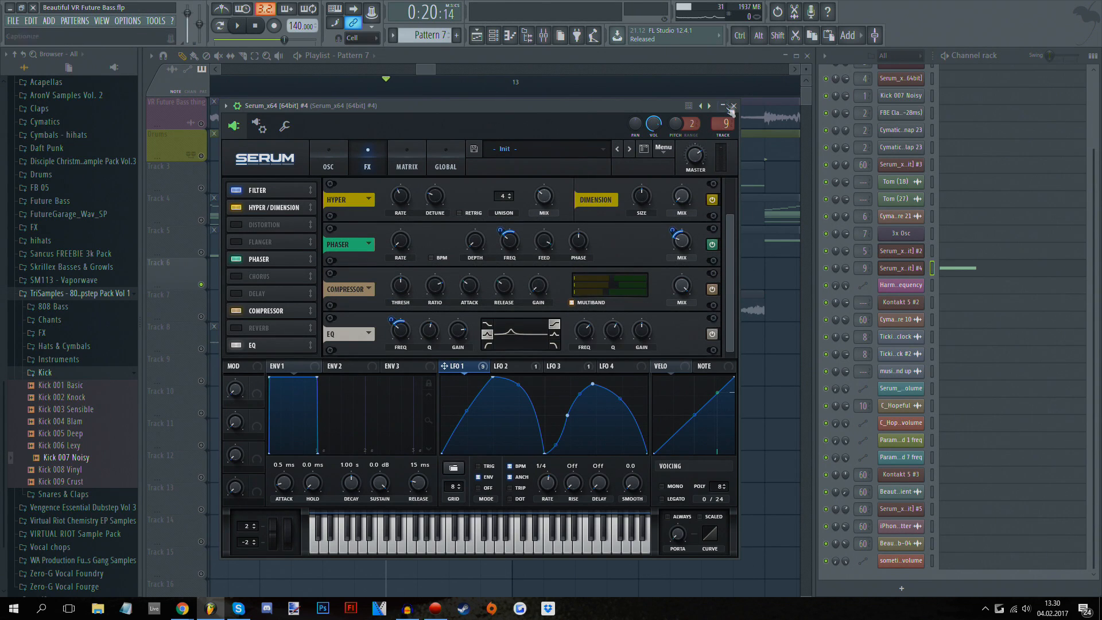
pyautogui.click(734, 106)
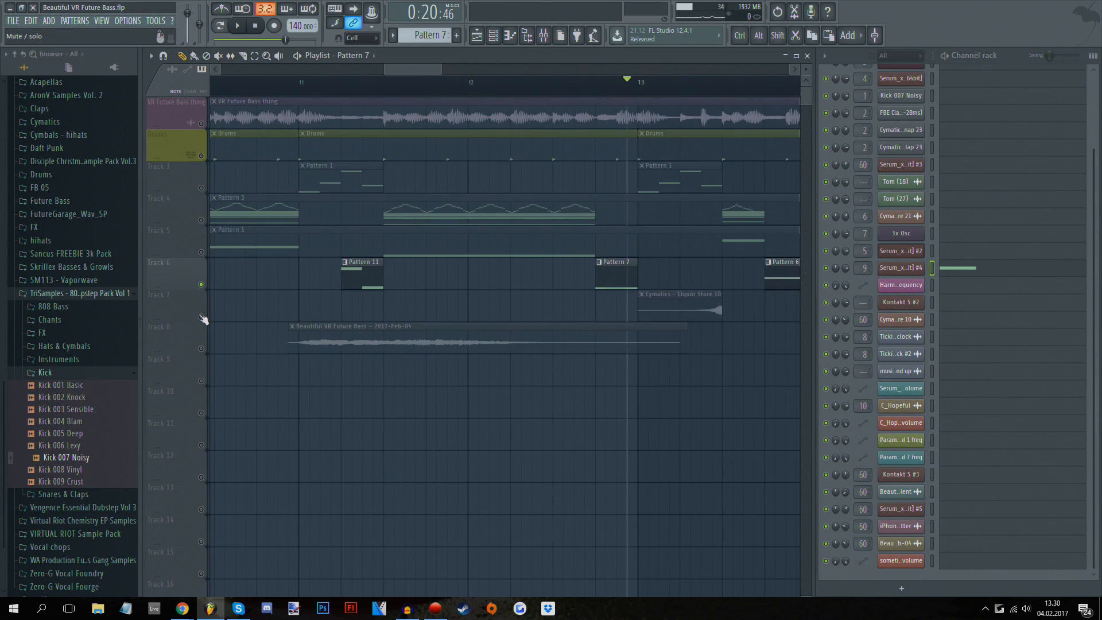
# Step: Solo Track 7 and listen to its Cymatics - Liquor Store 10 clip at bar 13
pyautogui.rightClick(201, 317)
pyautogui.scroll(-3, 304, 67)
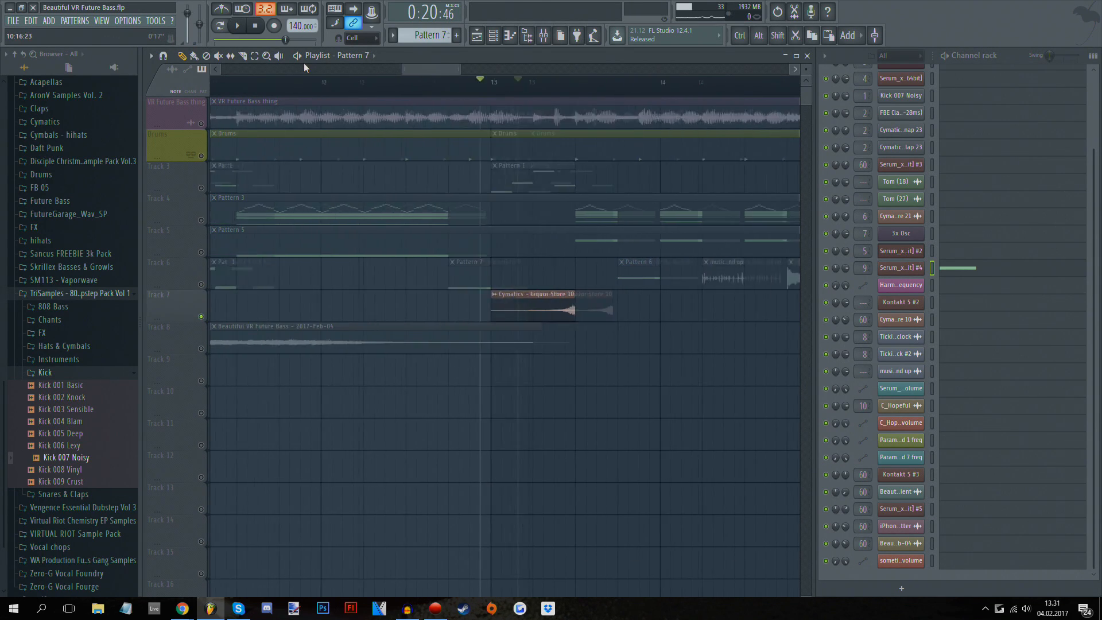
pyautogui.scroll(2, 264, 85)
pyautogui.scroll(-2, 264, 85)
pyautogui.press('space')
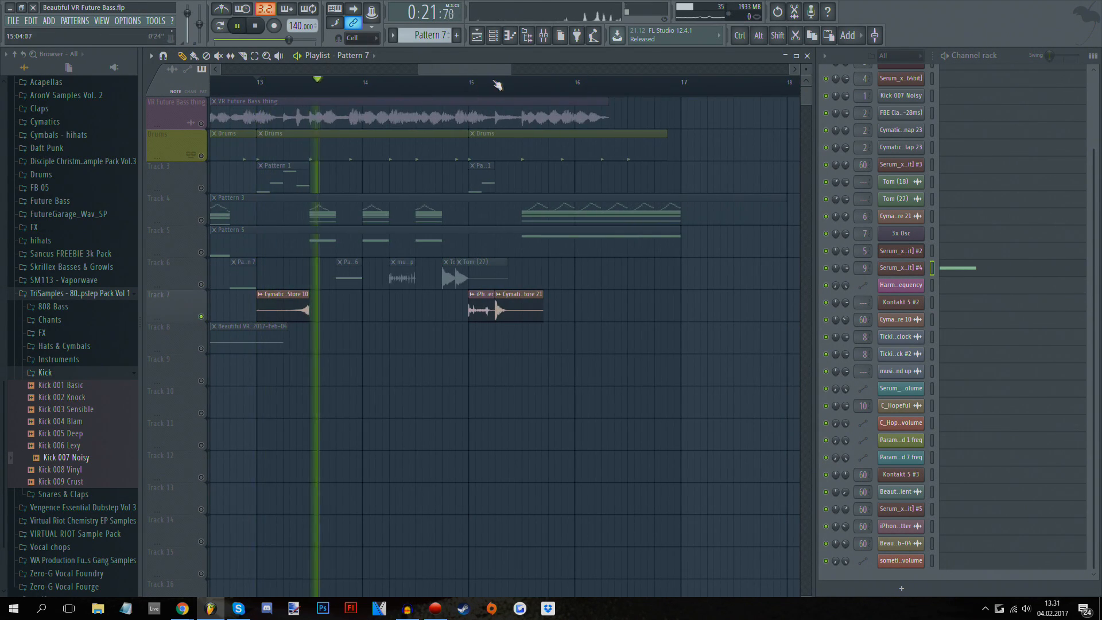
pyautogui.scroll(2, 501, 88)
pyautogui.press('space')
# Step: Inspect the iPhone Shutter clip's sample settings at bar 15, and preview the music box wind up sample
pyautogui.click(455, 84)
pyautogui.doubleClick(464, 310)
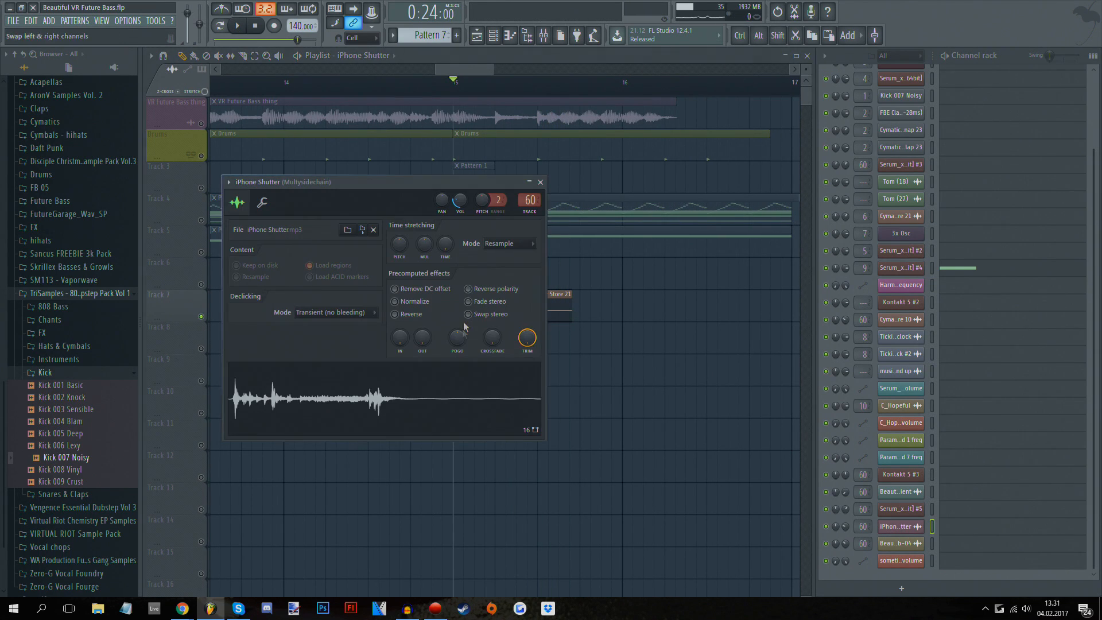
pyautogui.press('Escape')
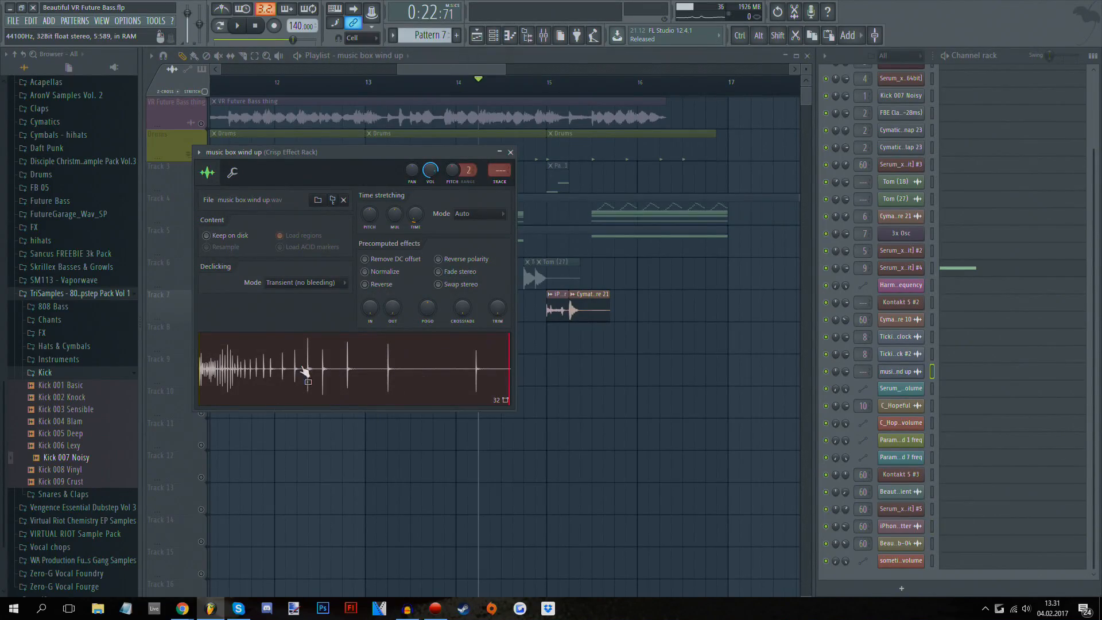
pyautogui.click(340, 357)
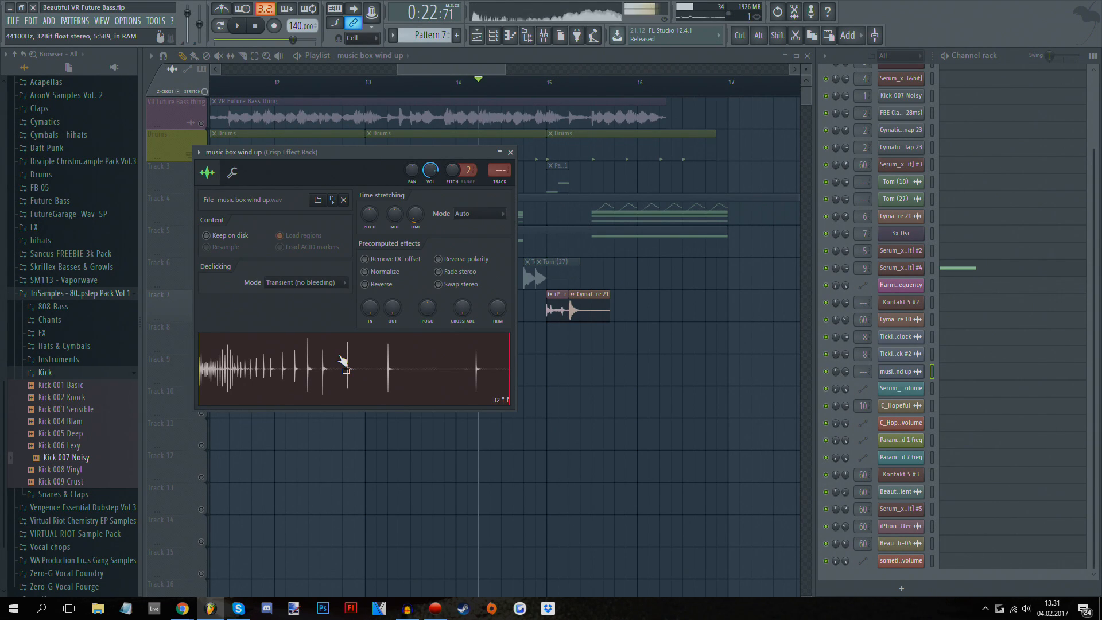
pyautogui.click(510, 153)
# Step: Solo Track 13 and listen to the Beautiful bird ambient clip from the song's start
pyautogui.moveTo(470, 83); pyautogui.dragTo(460, 82)
pyautogui.moveTo(464, 69); pyautogui.dragTo(482, 69)
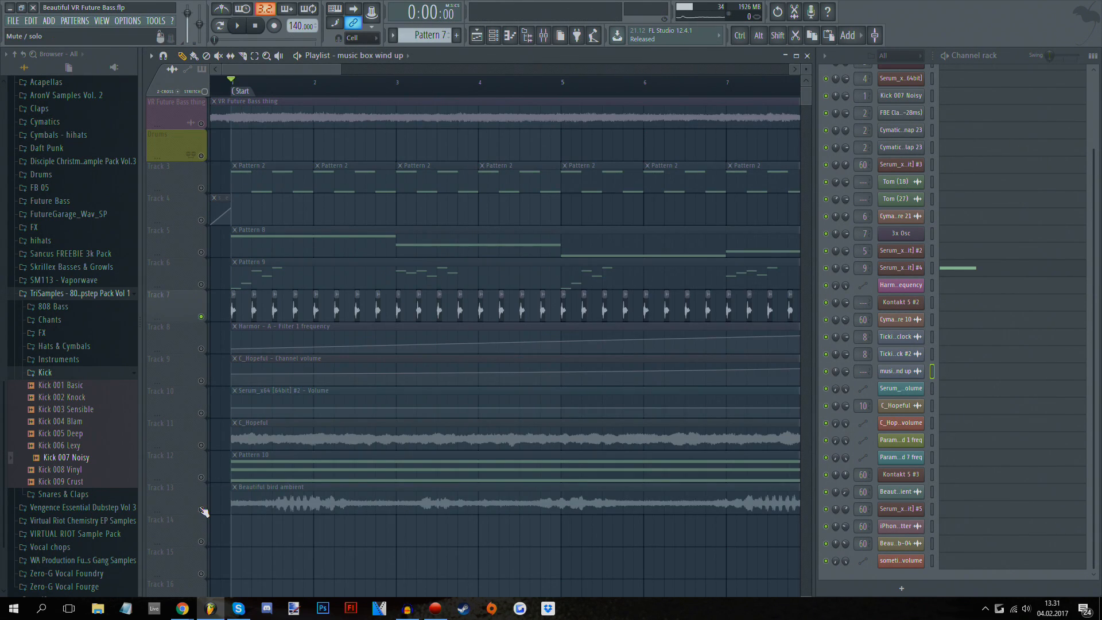
pyautogui.click(202, 510)
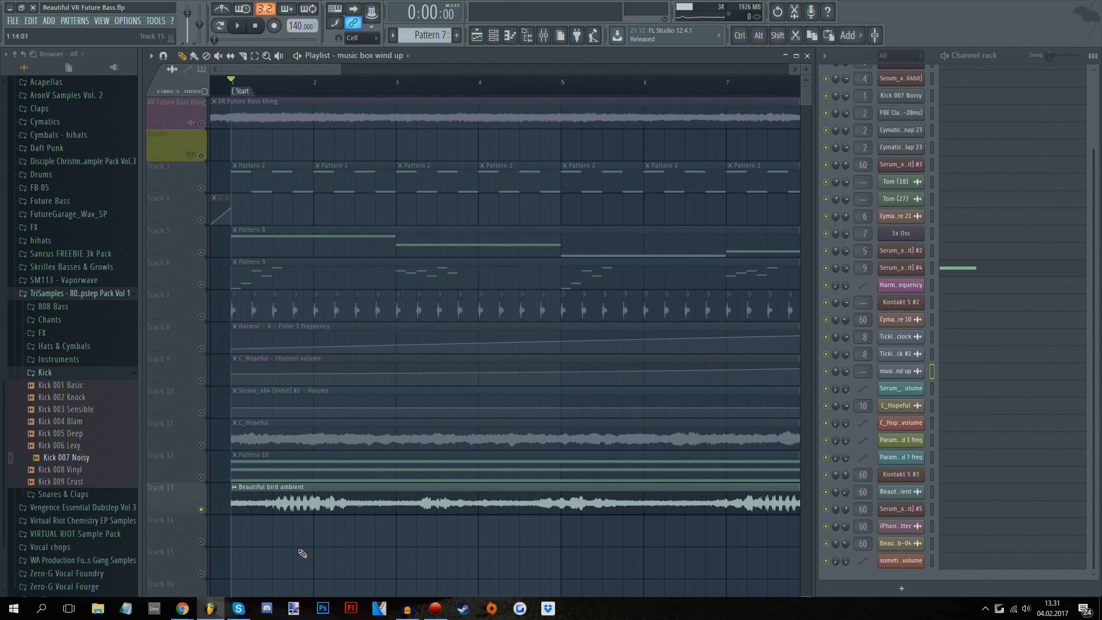
pyautogui.press('space')
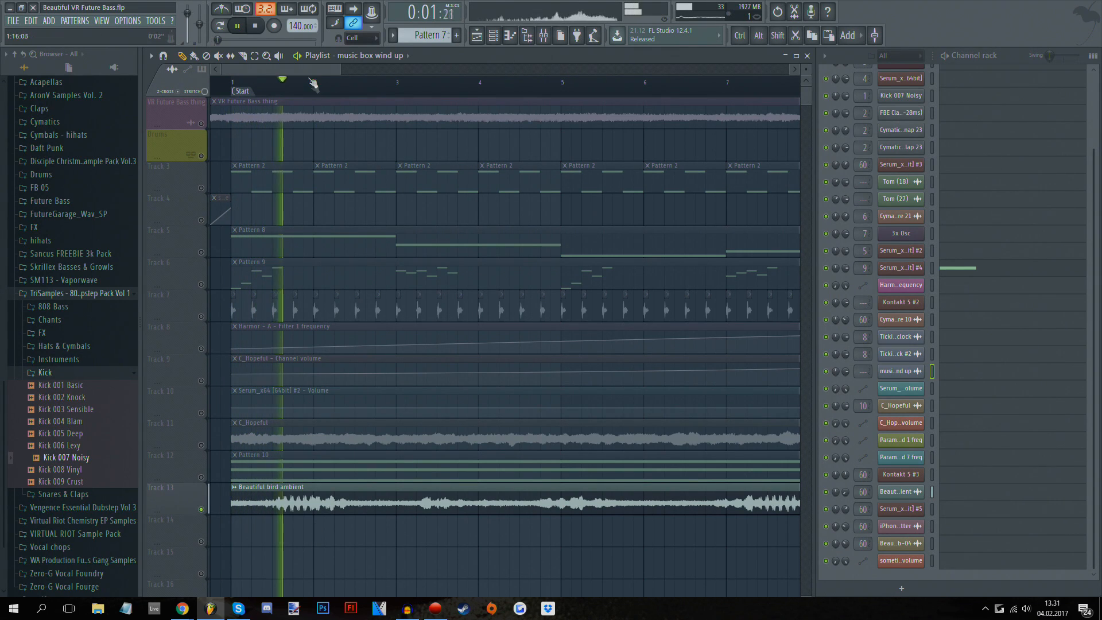
pyautogui.press('space')
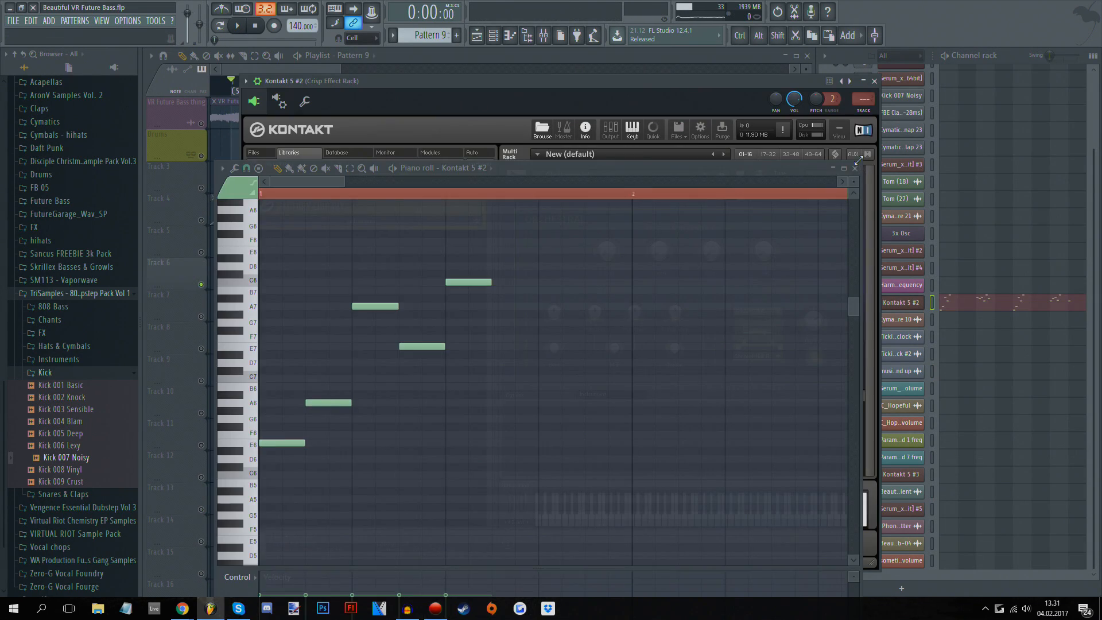
# Step: Close Pattern 9's piano roll and audition several Glockenspiel notes on the Kontakt 5 #2 keyboard
pyautogui.click(859, 165)
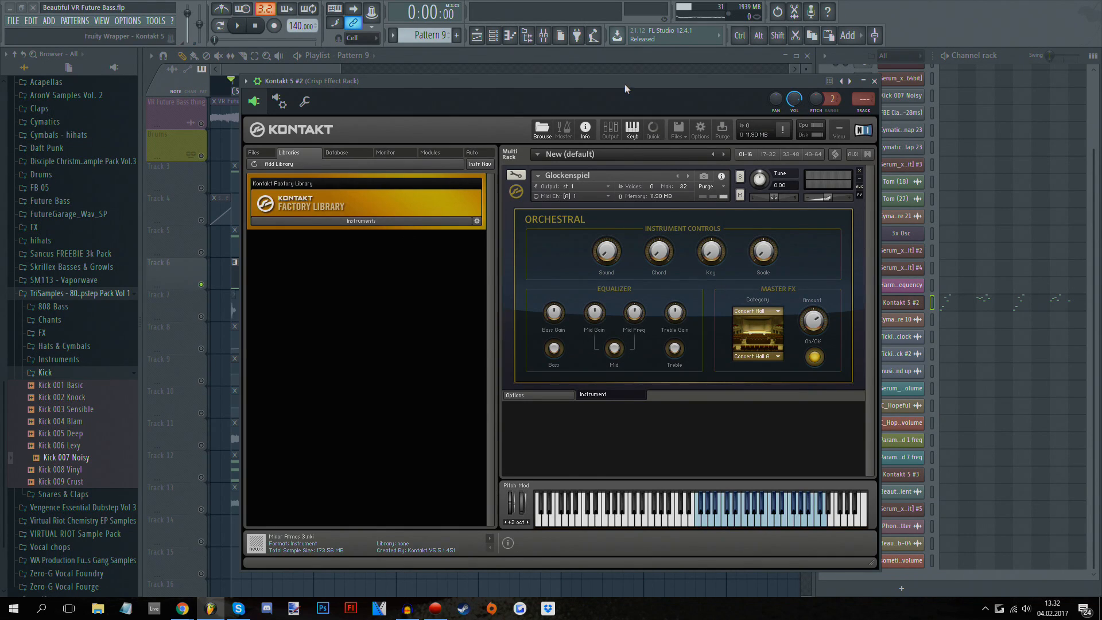
pyautogui.moveTo(625, 84); pyautogui.dragTo(593, 79)
pyautogui.click(750, 513)
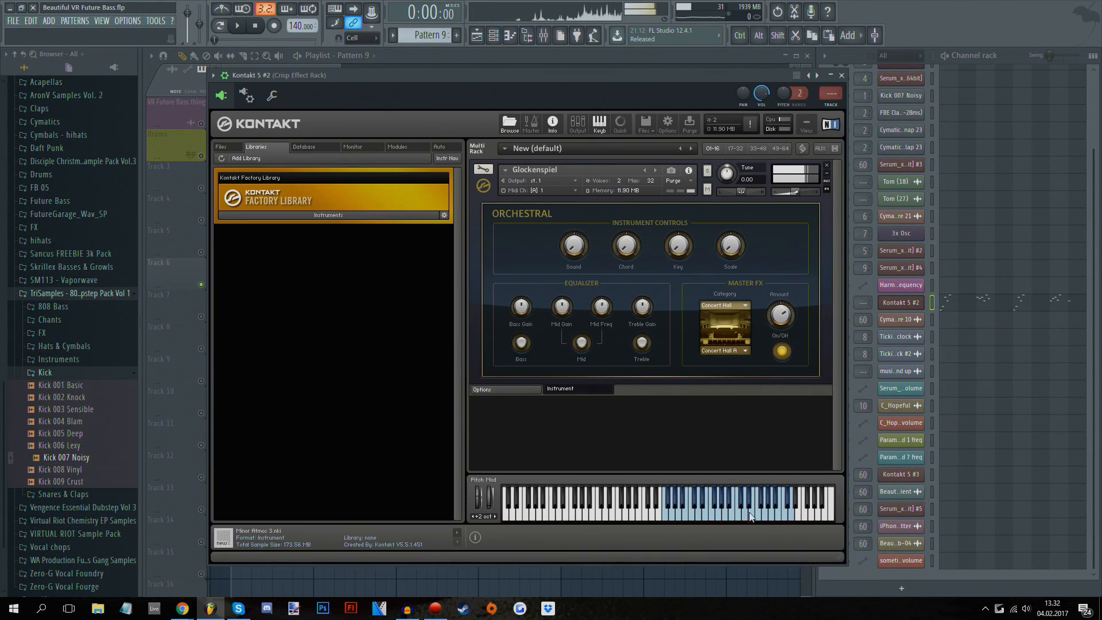
pyautogui.click(793, 517)
pyautogui.click(764, 517)
pyautogui.click(754, 517)
pyautogui.click(733, 517)
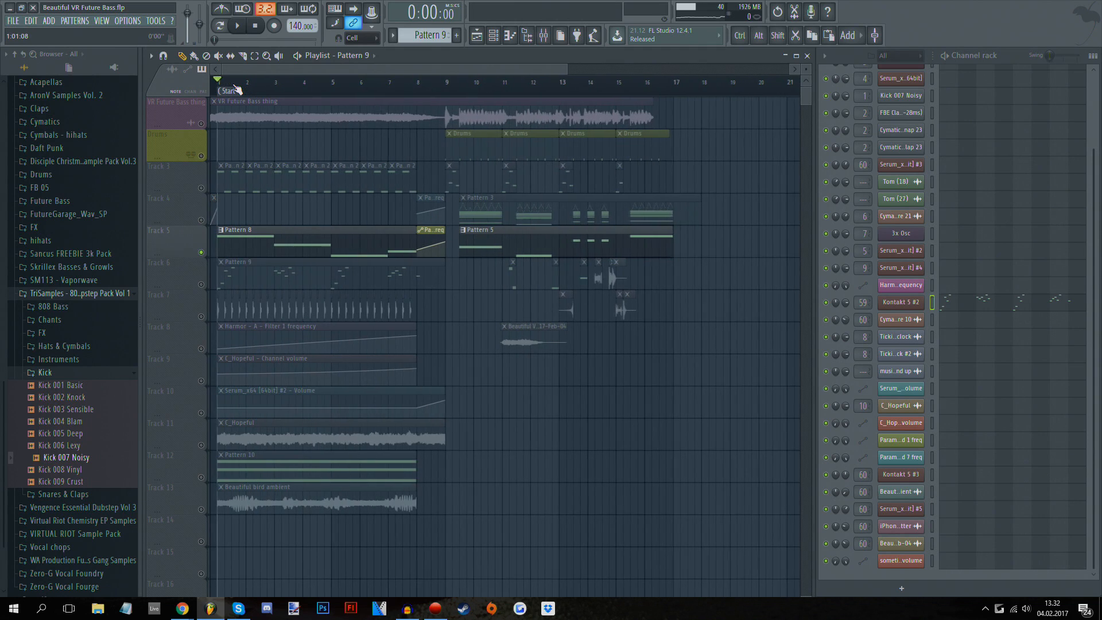
# Step: Listen to the soloed Track 5 with its Pattern 8 clip from the song's start
pyautogui.press('space')
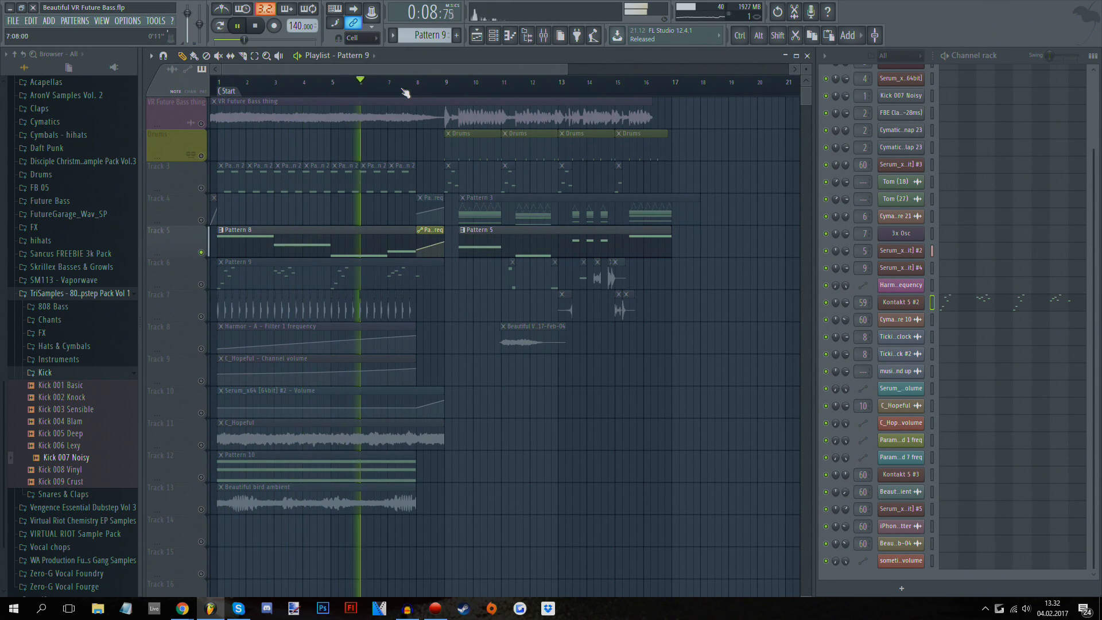
pyautogui.press('space')
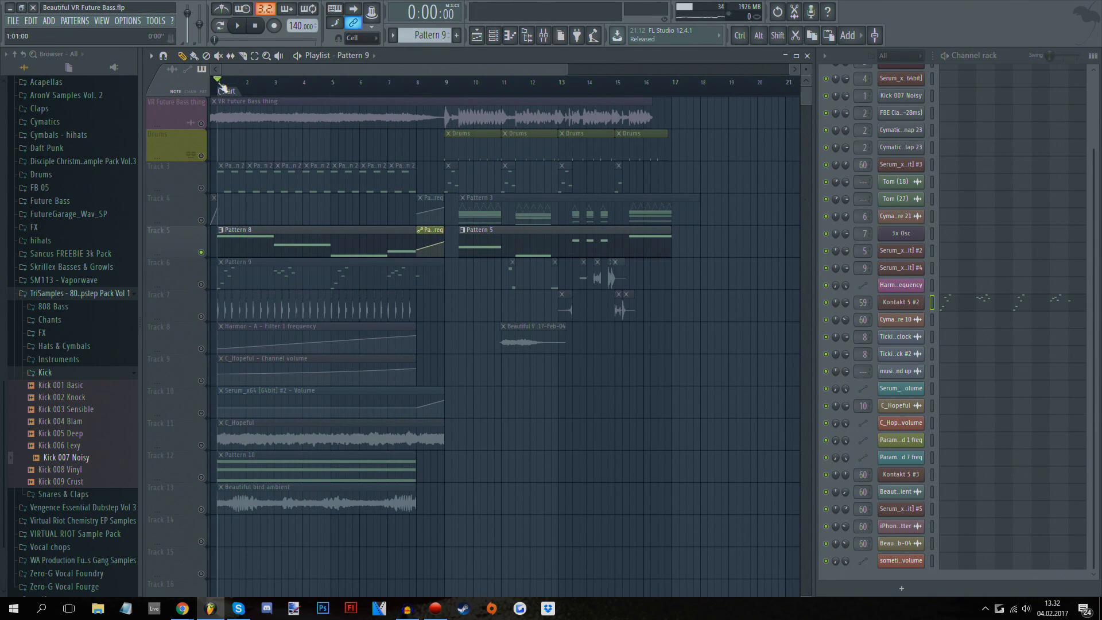
pyautogui.scroll(4, 220, 88)
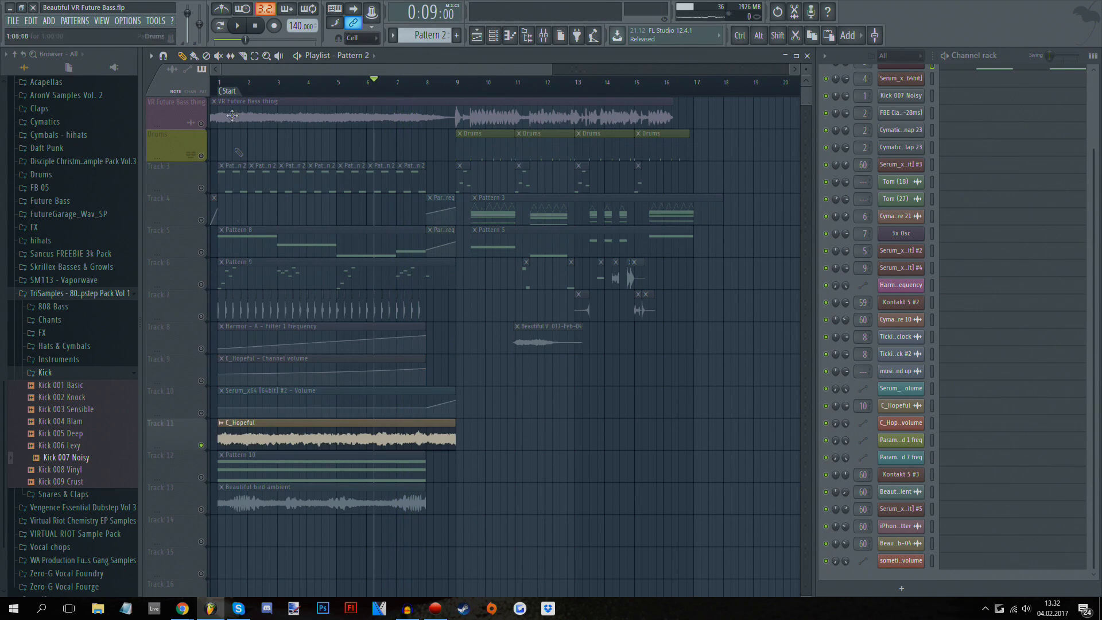
# Step: Listen to the soloed C_Hopeful clip on Track 11 and inspect its sample settings
pyautogui.press('space')
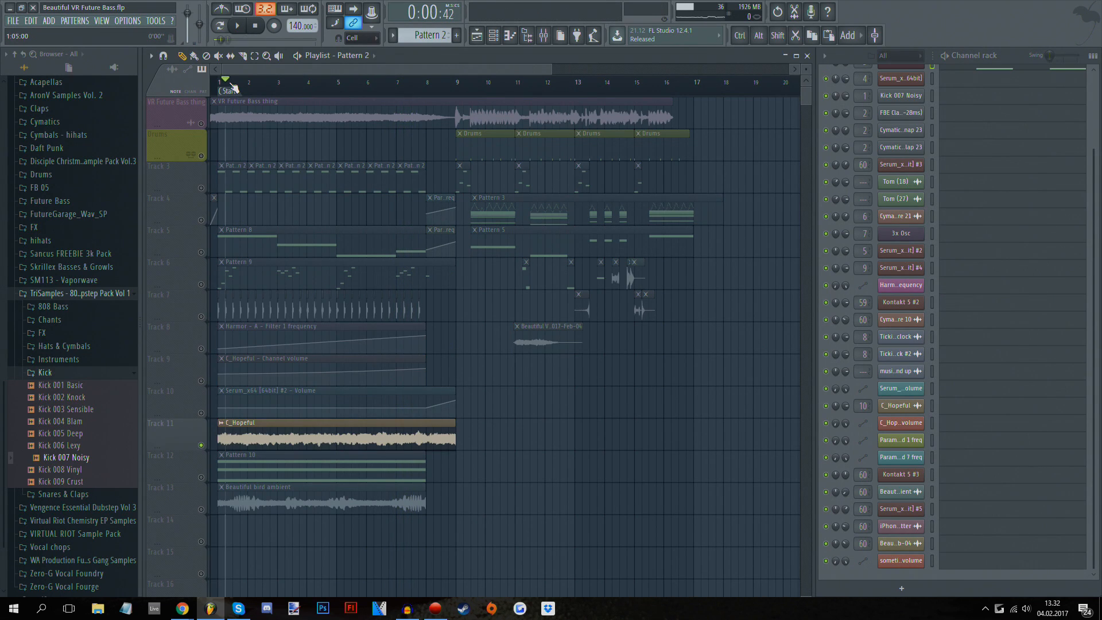
pyautogui.scroll(4, 236, 64)
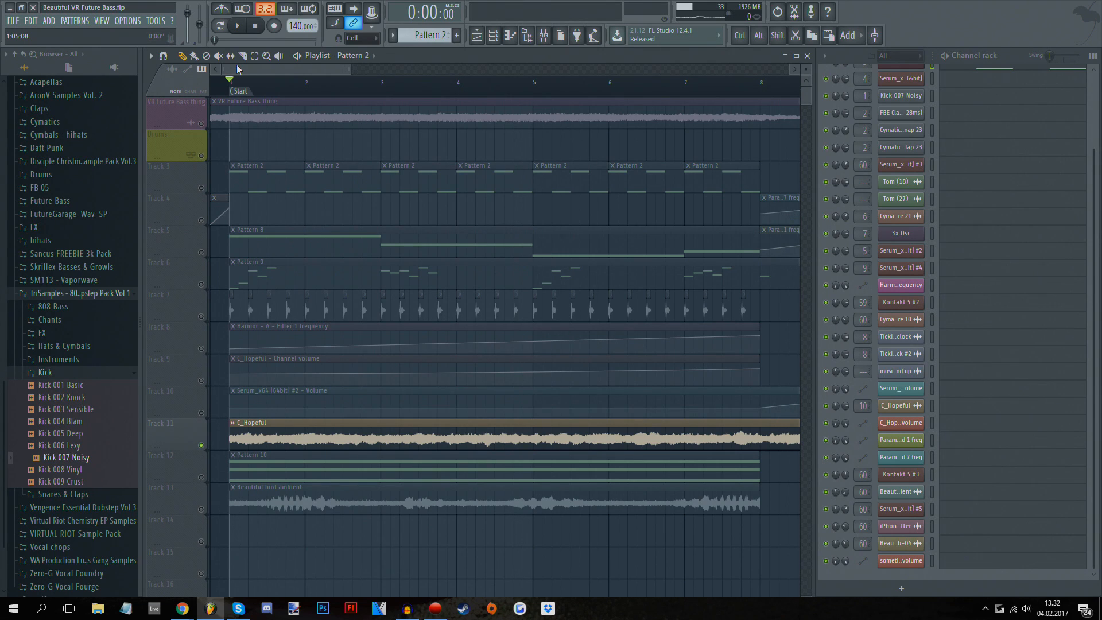
pyautogui.doubleClick(382, 434)
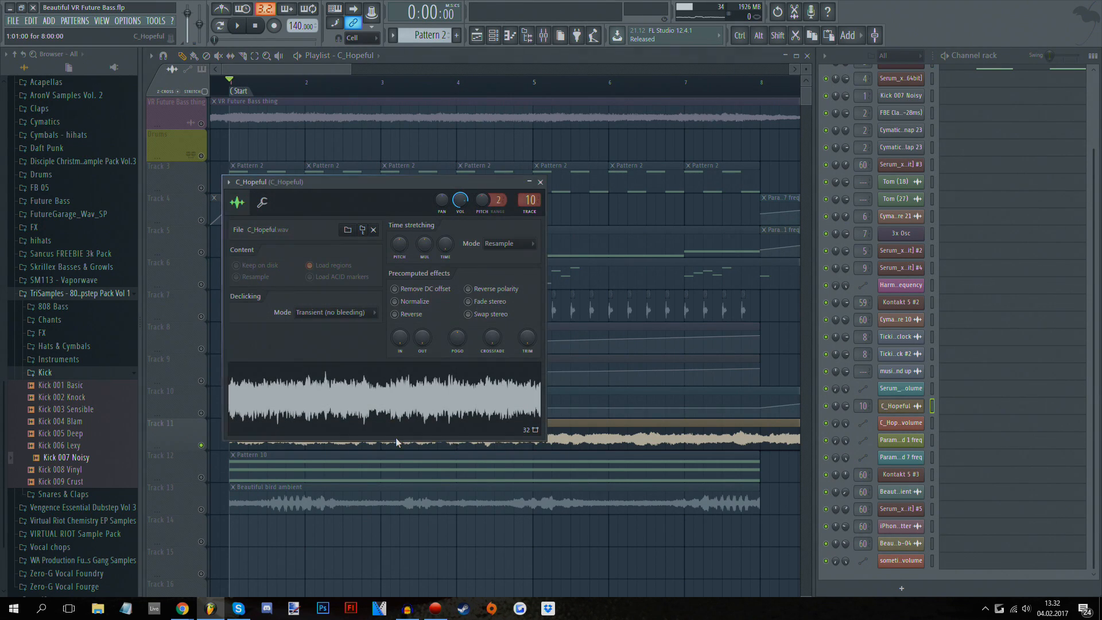
pyautogui.click(540, 182)
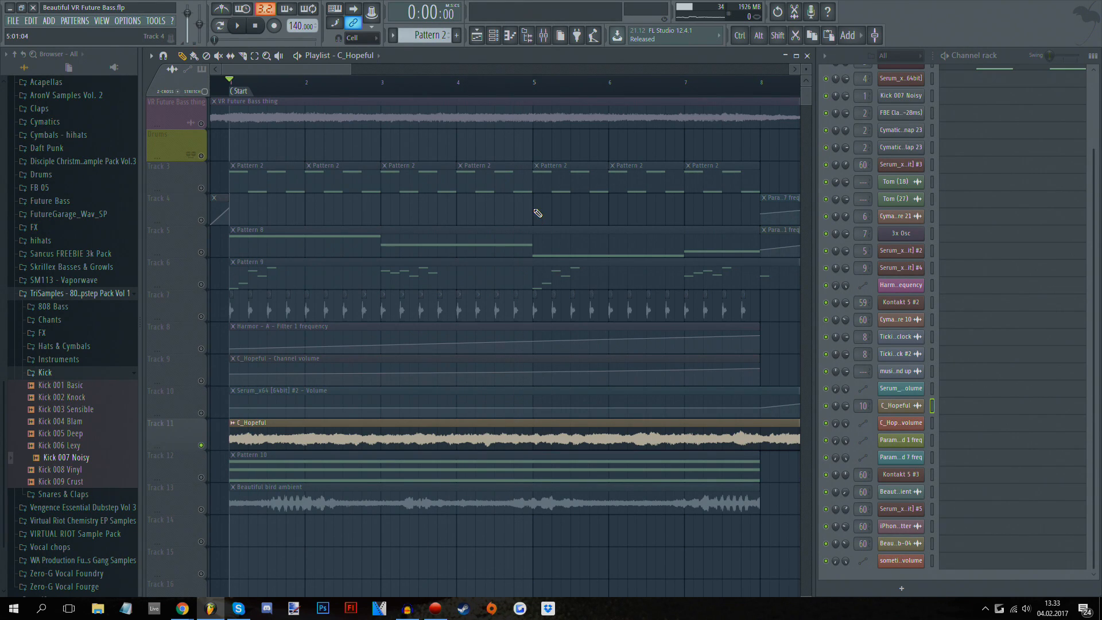
# Step: Listen to the soloed Pattern 10 clip on Track 12, and solo Track 7 to hear its repeated short clips
pyautogui.press('space')
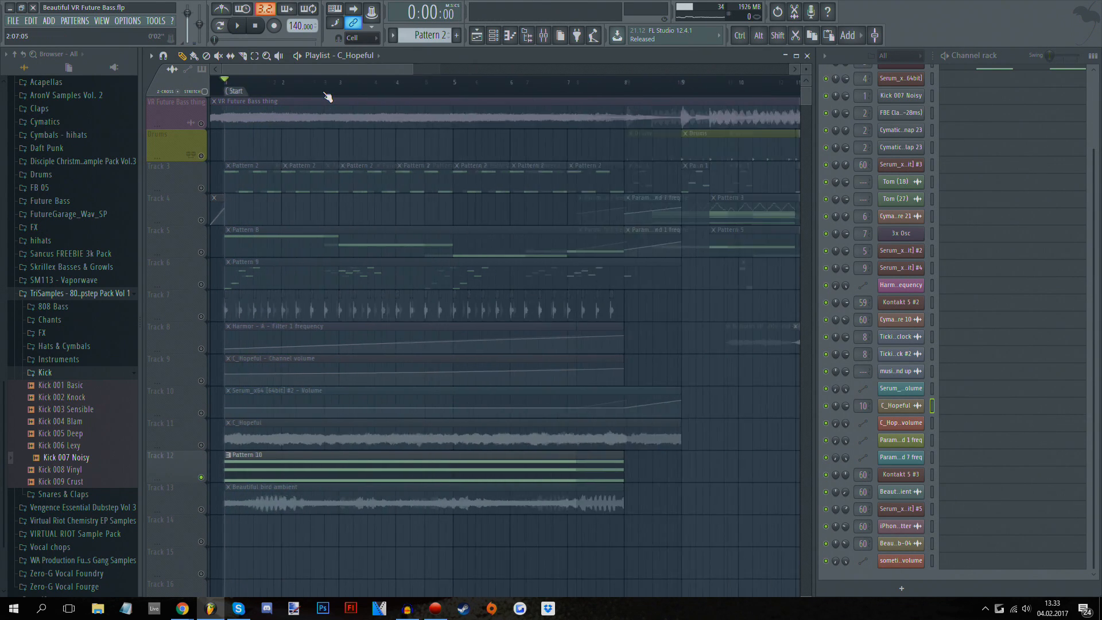
pyautogui.press('space')
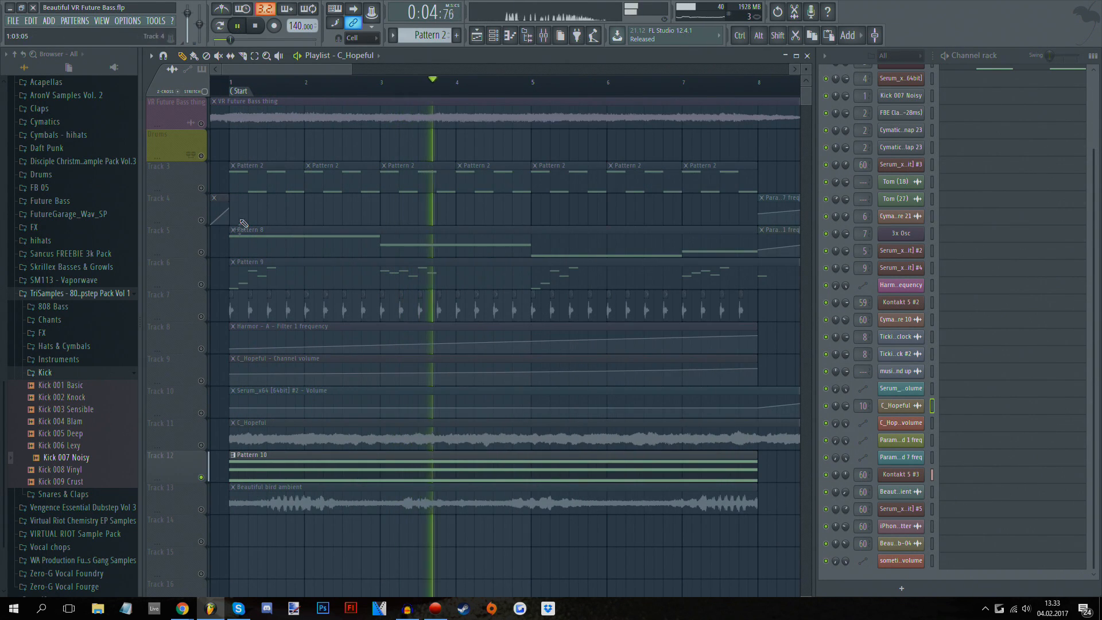
pyautogui.press('space')
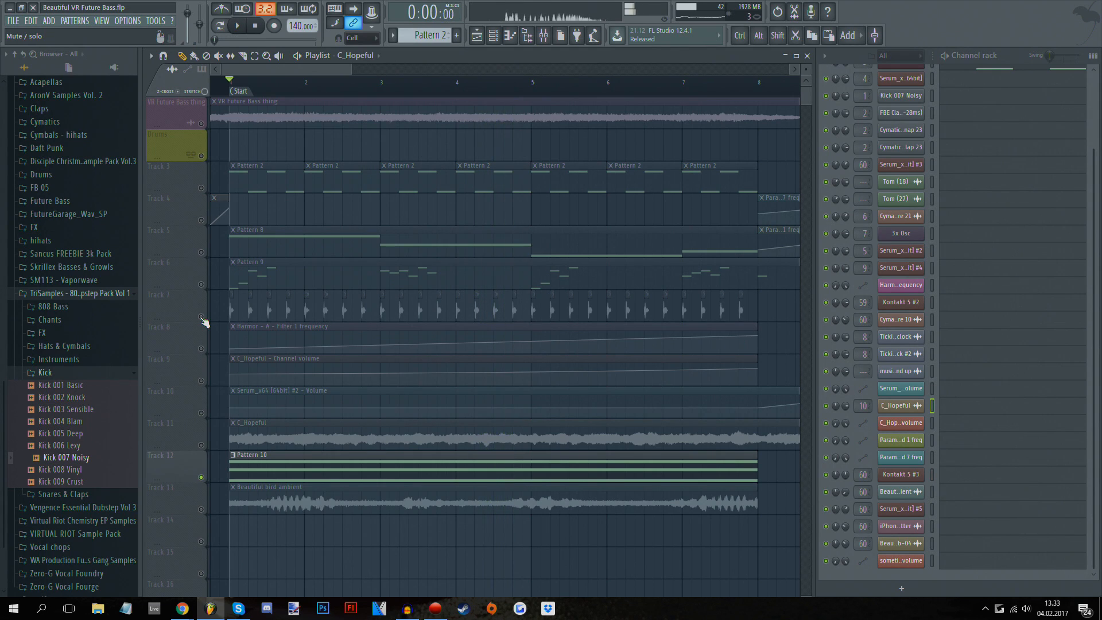
pyautogui.rightClick(201, 317)
pyautogui.press('space')
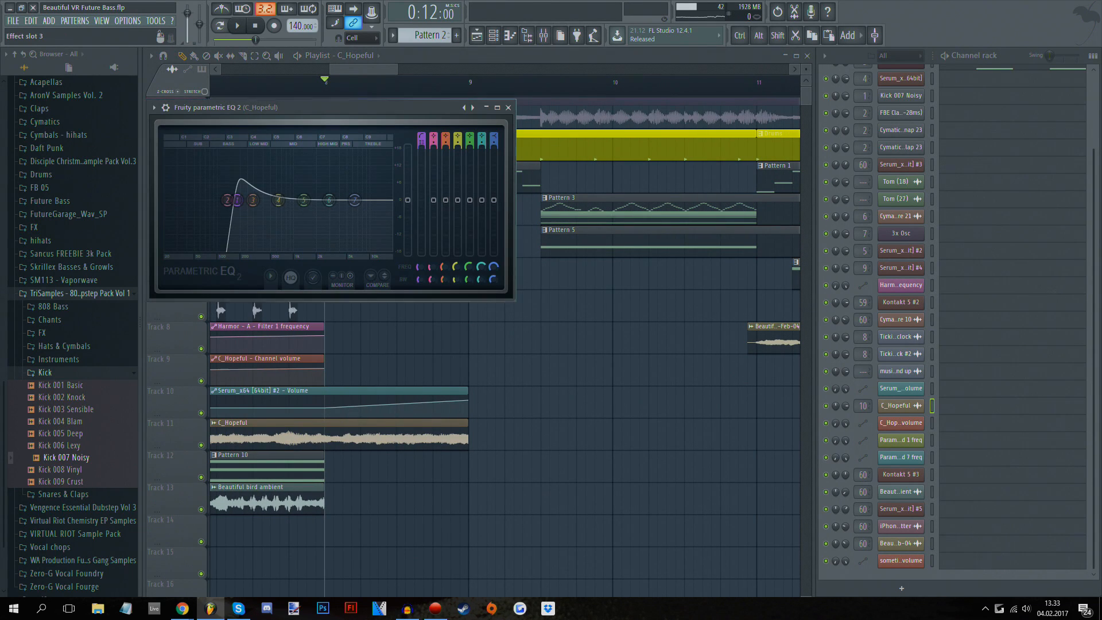
# Step: Play the build-up from bar 8 while watching C_Hopeful's Fruity parametric EQ 2 curve, and close the EQ
pyautogui.press('space')
pyautogui.press('space')
pyautogui.moveTo(350, 109); pyautogui.dragTo(743, 169)
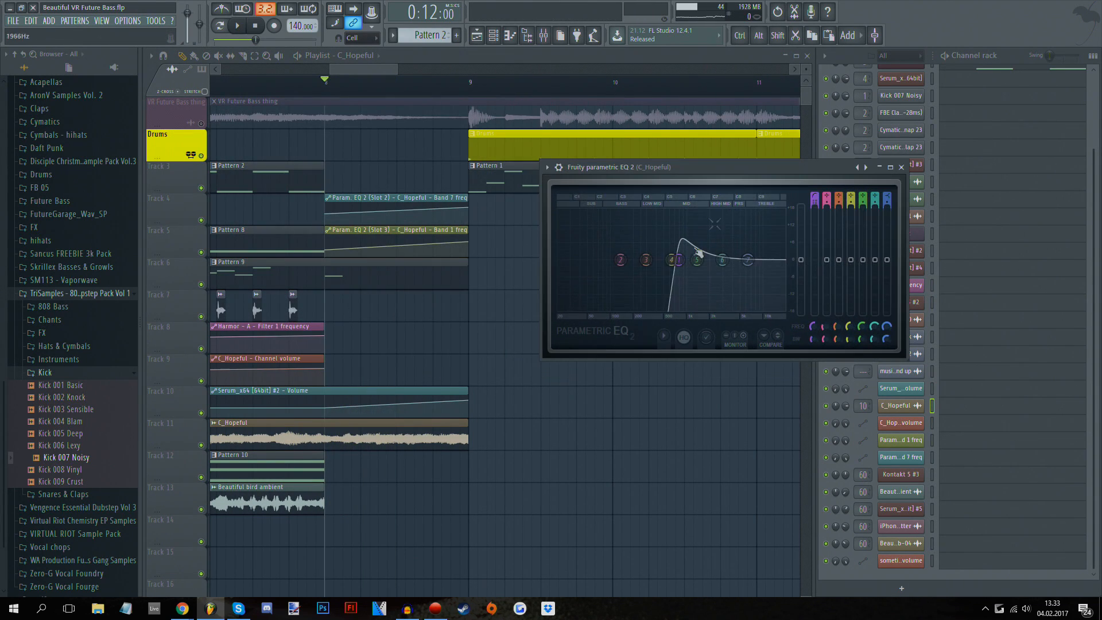
pyautogui.click(904, 173)
# Step: Open Pattern 3 in the Serum_x64 piano roll and examine its chord notes from the first bar
pyautogui.scroll(3, 920, 244)
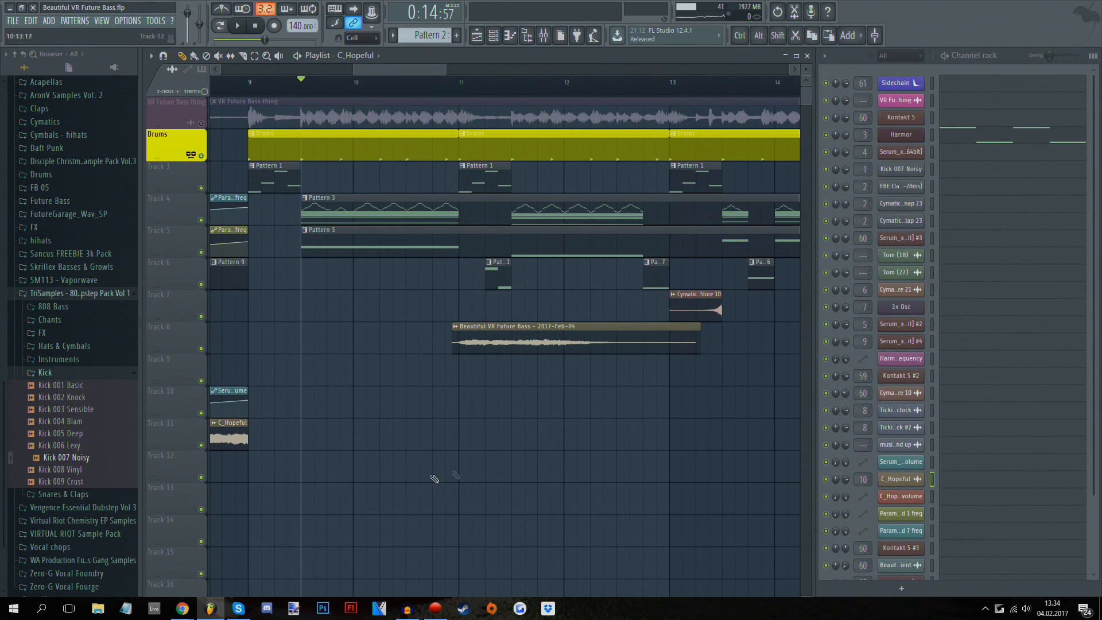
pyautogui.doubleClick(463, 222)
pyautogui.scroll(-4, 455, 204)
pyautogui.scroll(3, 453, 194)
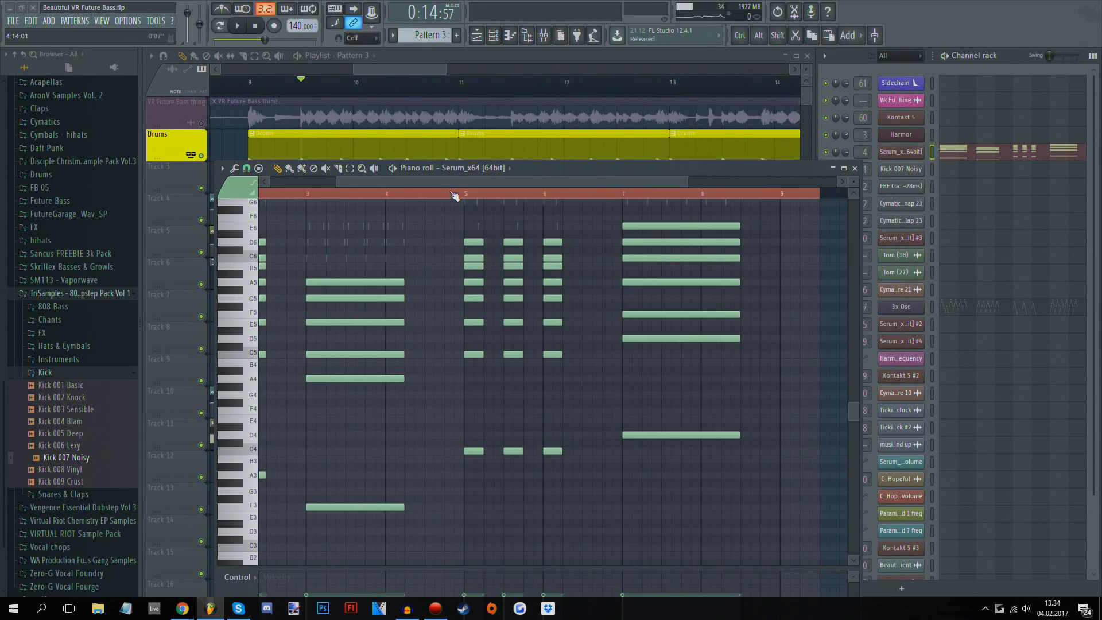
pyautogui.moveTo(453, 183); pyautogui.dragTo(312, 195)
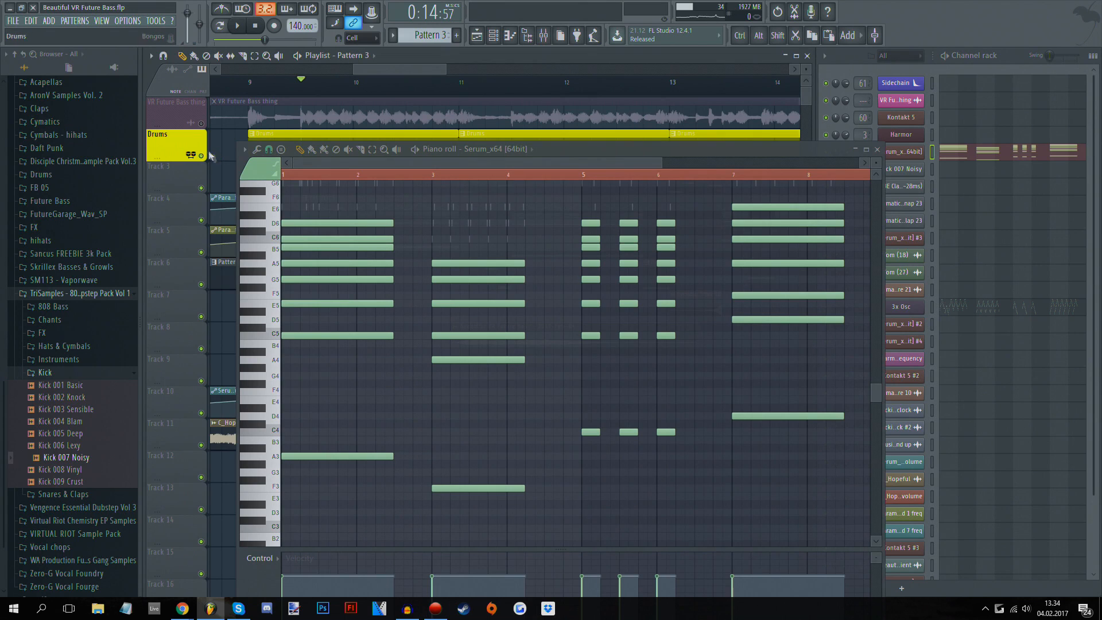
# Step: Solo Track 4 and listen to Pattern 3 from the drop with the 3x Osc channel muted
pyautogui.rightClick(202, 156)
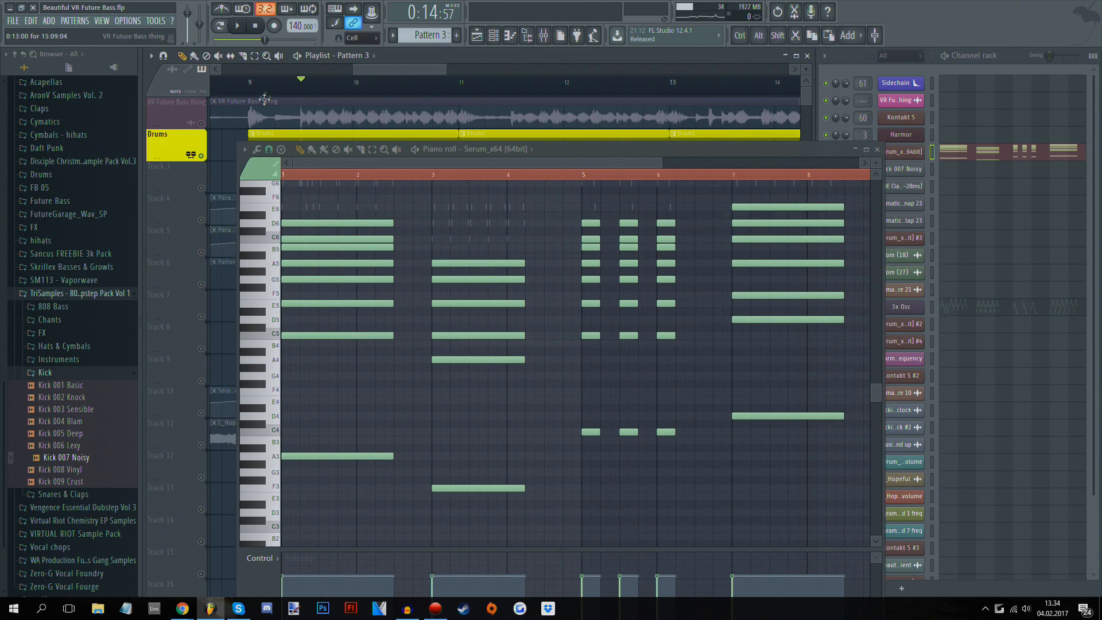
pyautogui.moveTo(611, 148); pyautogui.dragTo(581, 82)
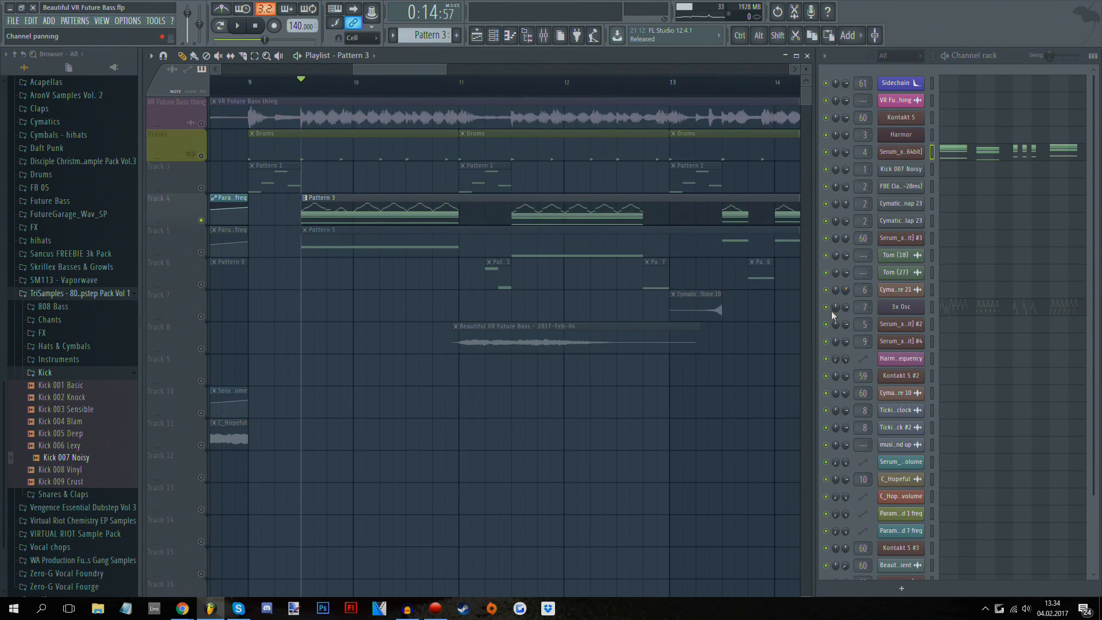
pyautogui.press('space')
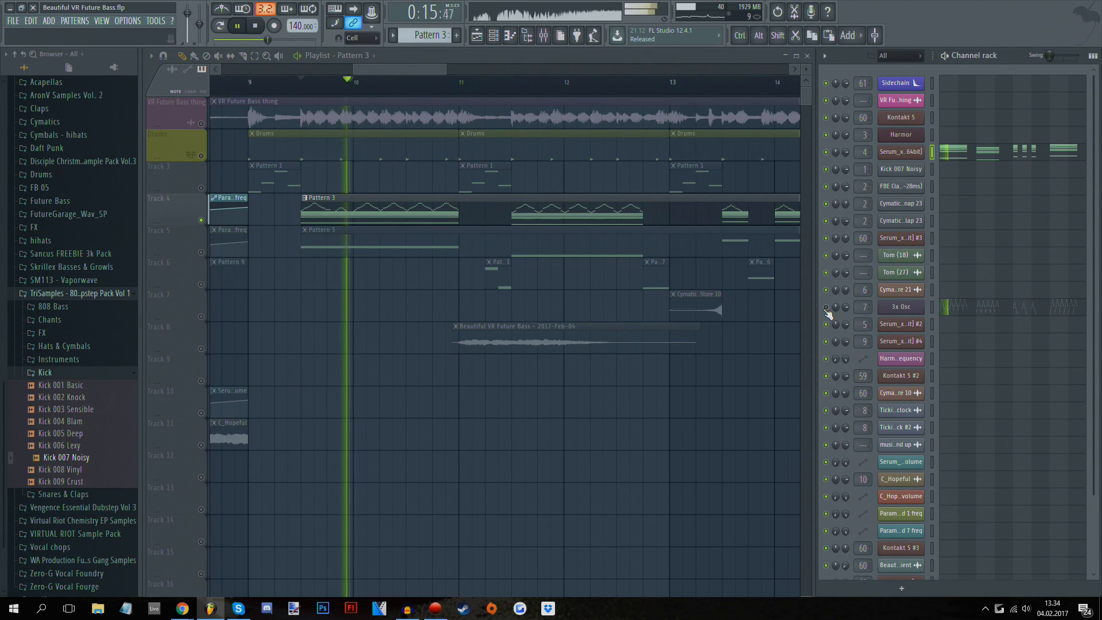
pyautogui.press('space')
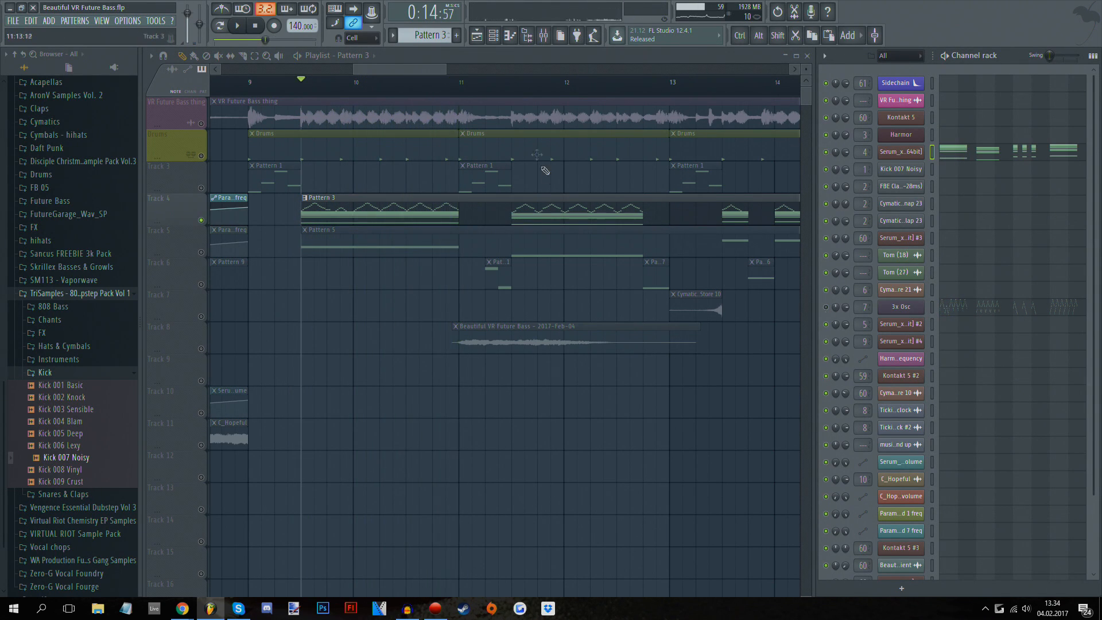
# Step: Inspect the 3x Osc arp's oscillator settings and close the instrument
pyautogui.click(901, 306)
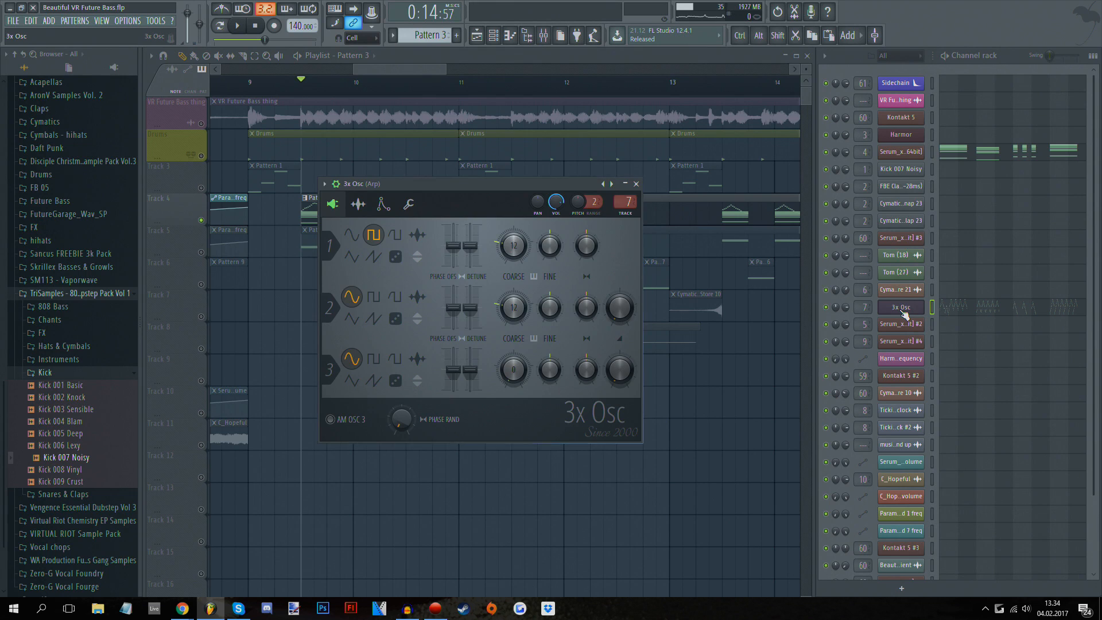
pyautogui.click(901, 307)
pyautogui.scroll(-5, 302, 71)
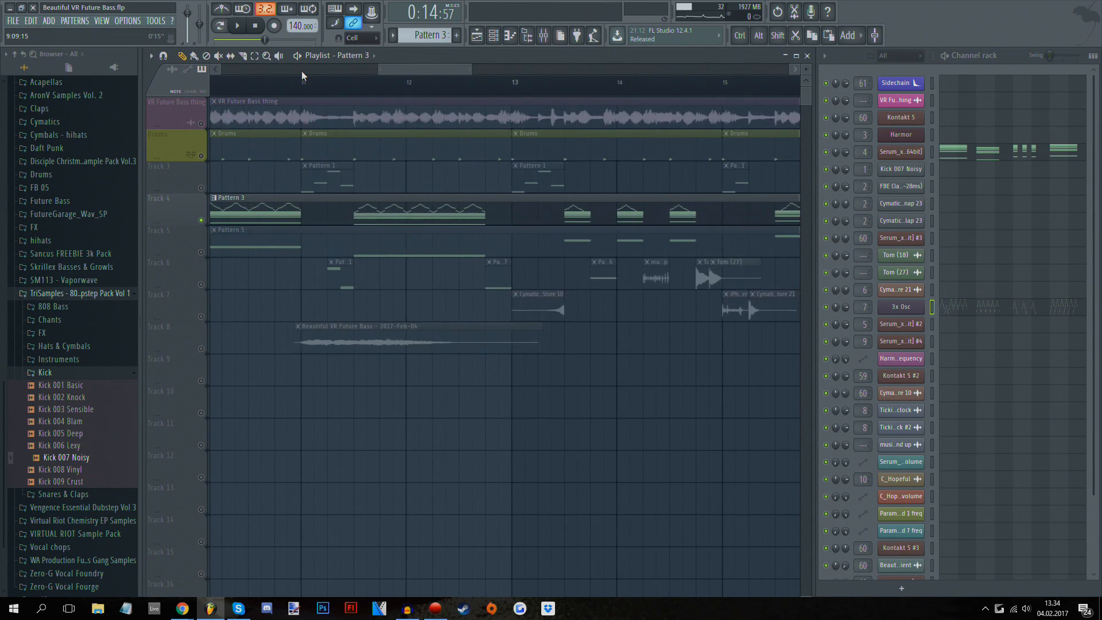
# Step: Collapse the browser folders, open the FX folder in Sound samles and preview the iPhone Shutter sample
pyautogui.click(33, 69)
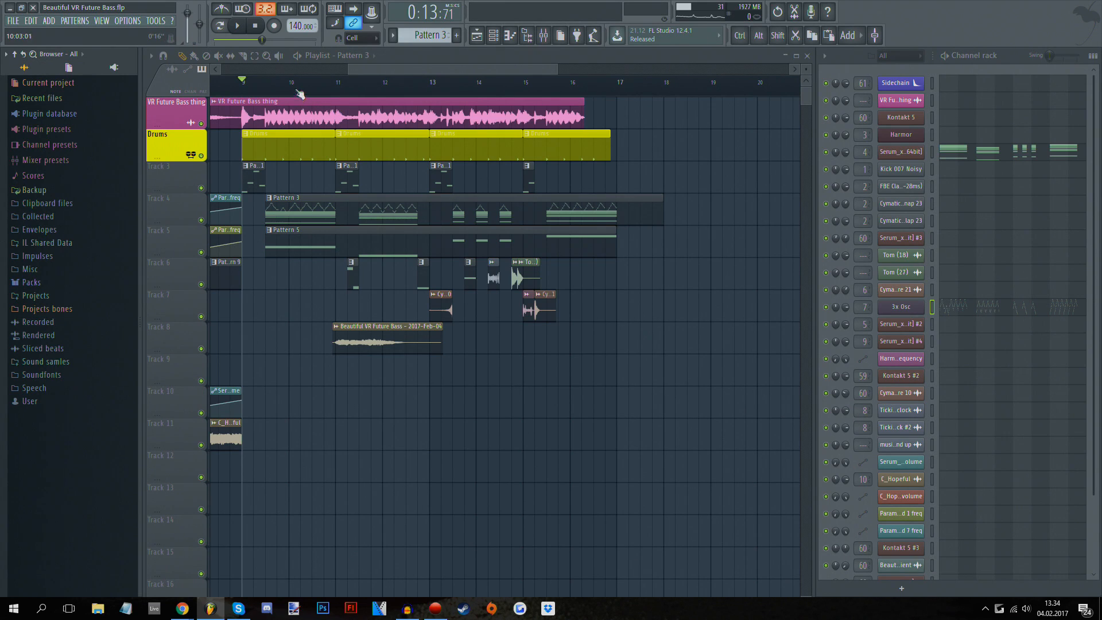
pyautogui.scroll(-5, 324, 87)
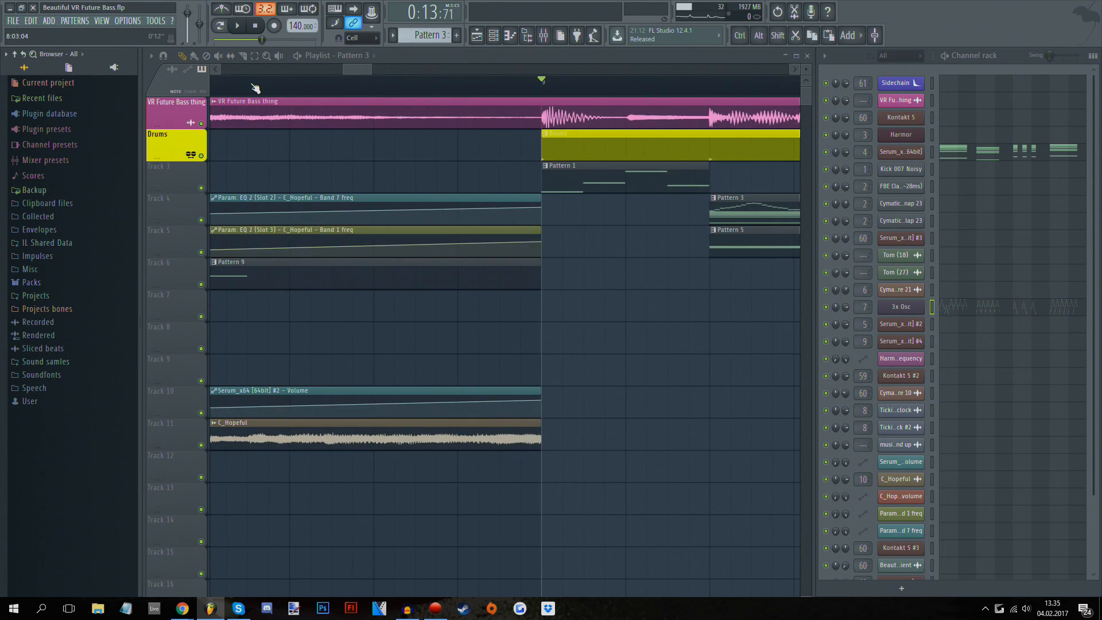
pyautogui.click(46, 361)
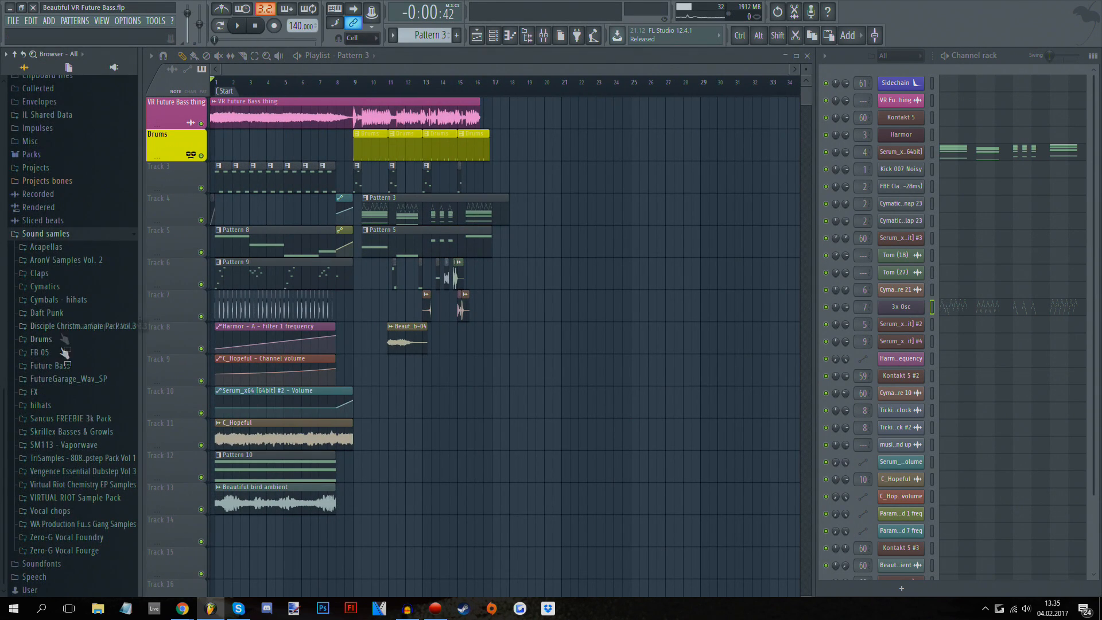
pyautogui.click(58, 395)
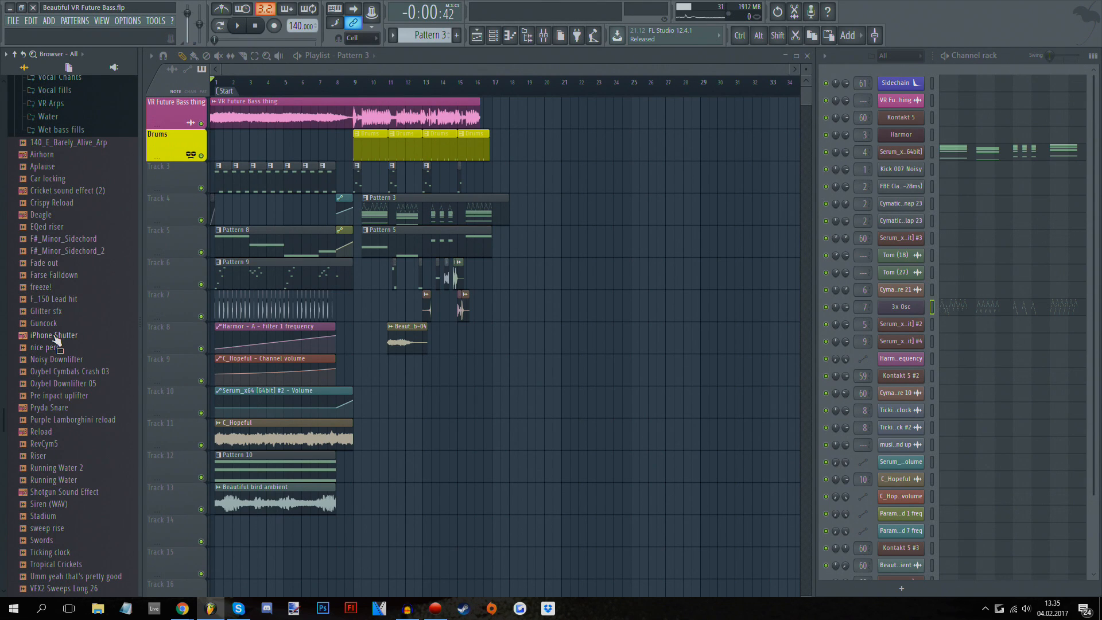
pyautogui.click(54, 336)
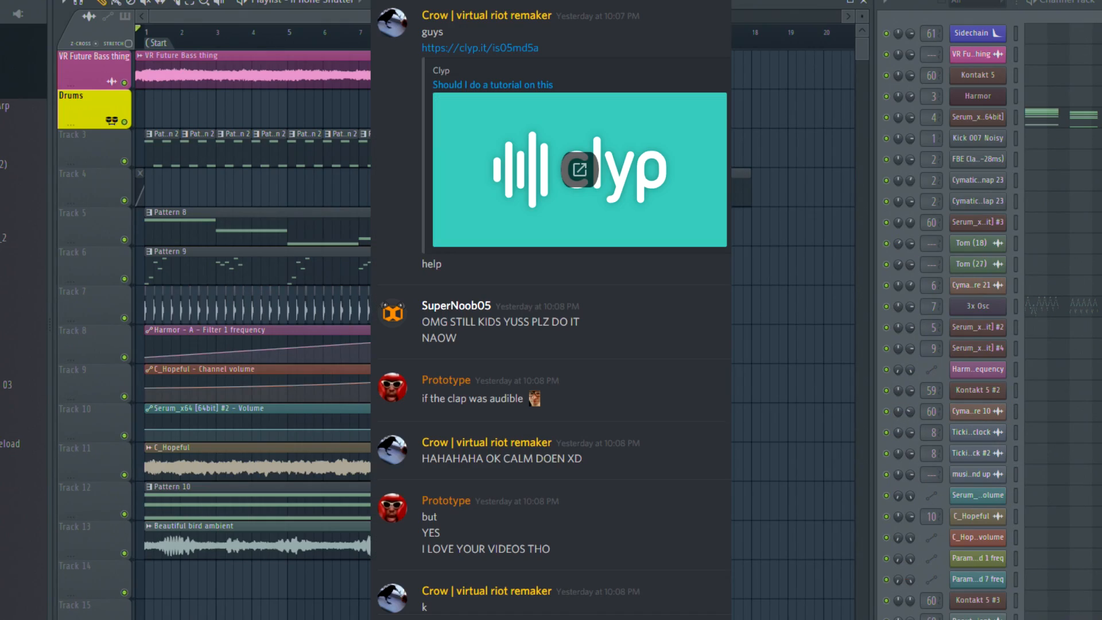
pyautogui.scroll(10, 367, 96)
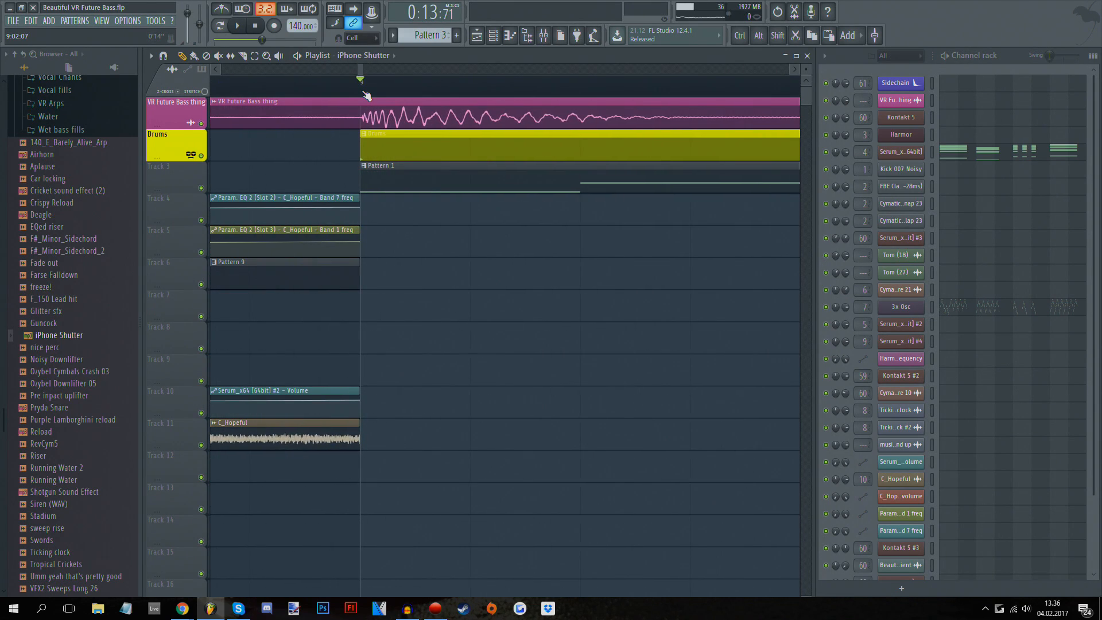
pyautogui.scroll(-10, 367, 96)
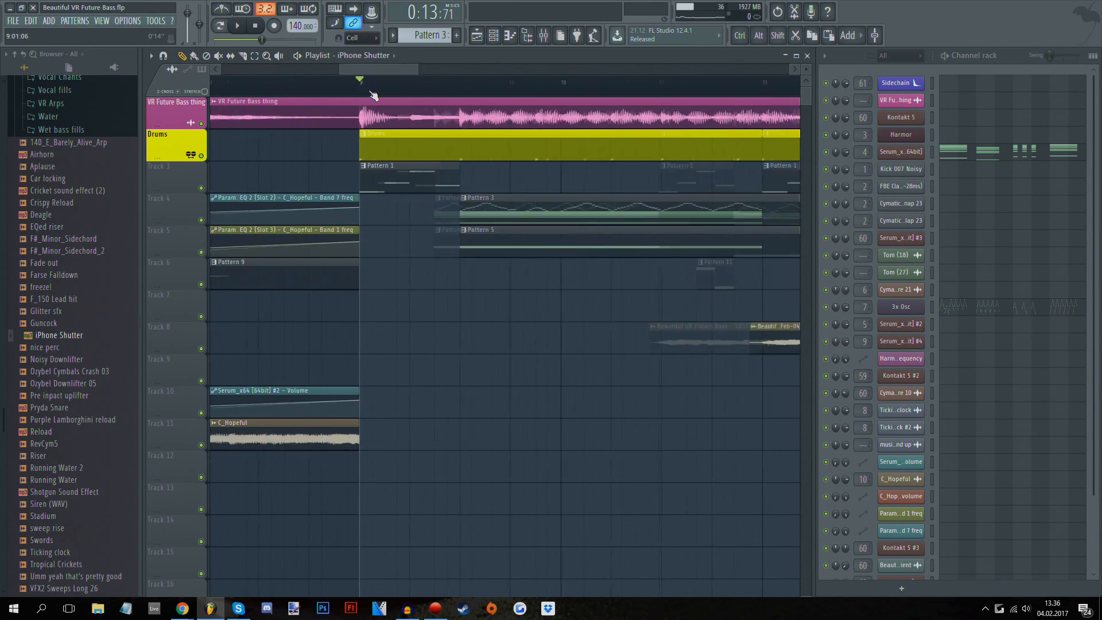